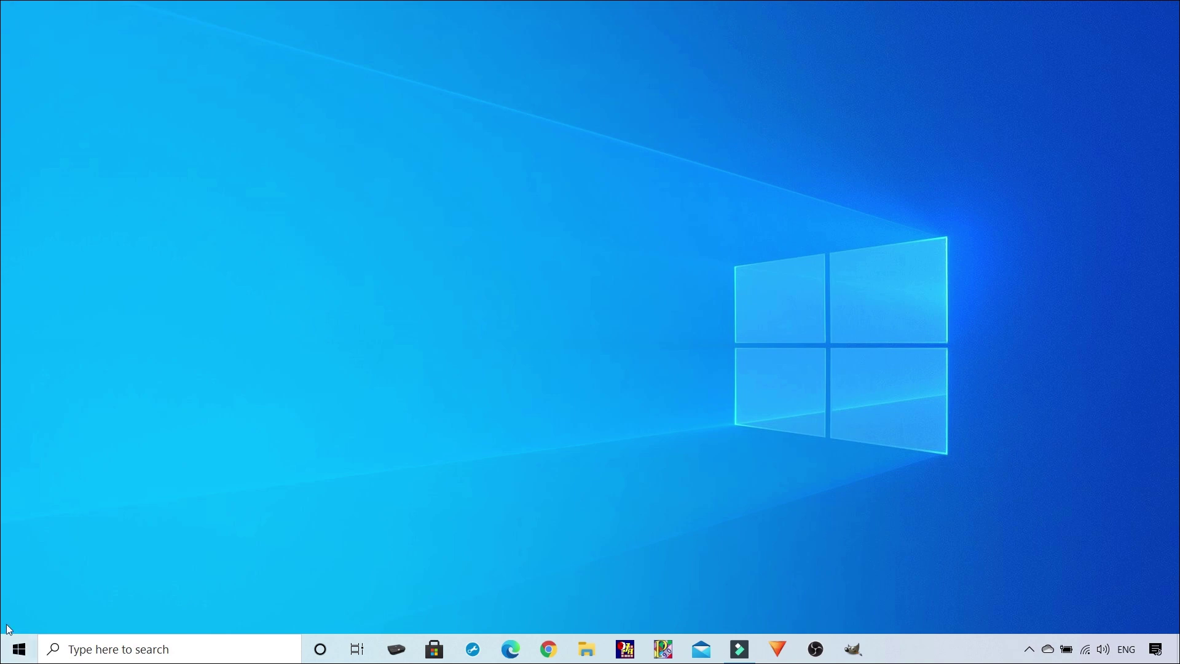
Open the Windows Start menu from the taskbar
left_click(20, 651)
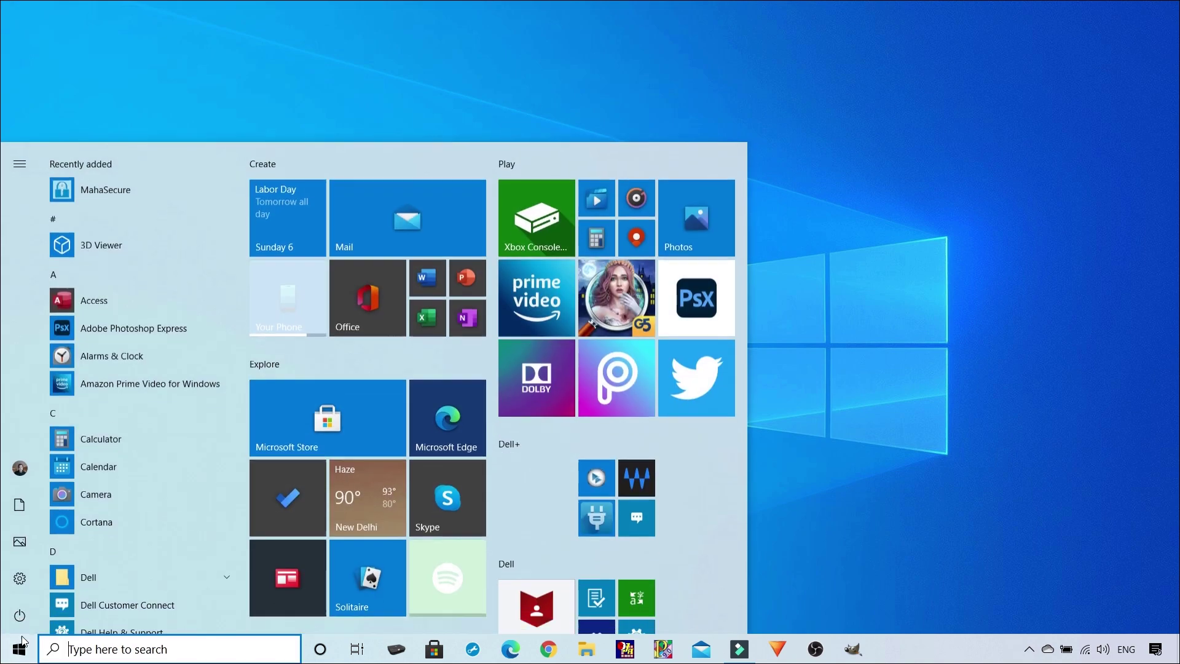
Launch Excel and open the Example workbook from the D:\Channel folder
left_click(433, 326)
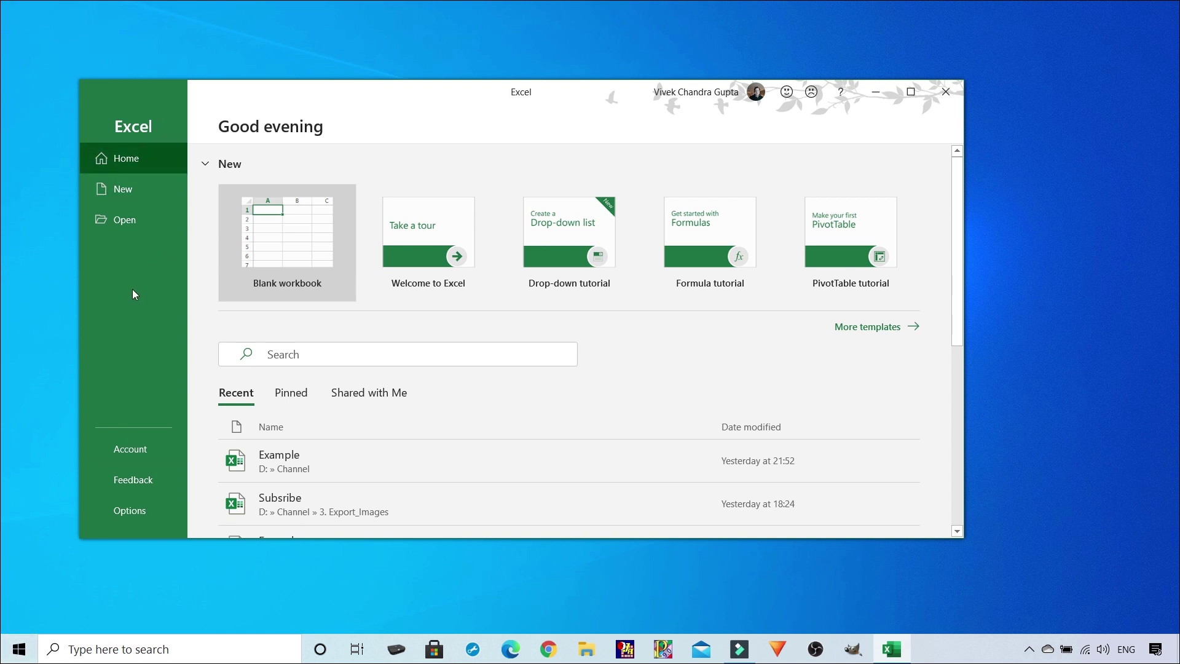
left_click(133, 220)
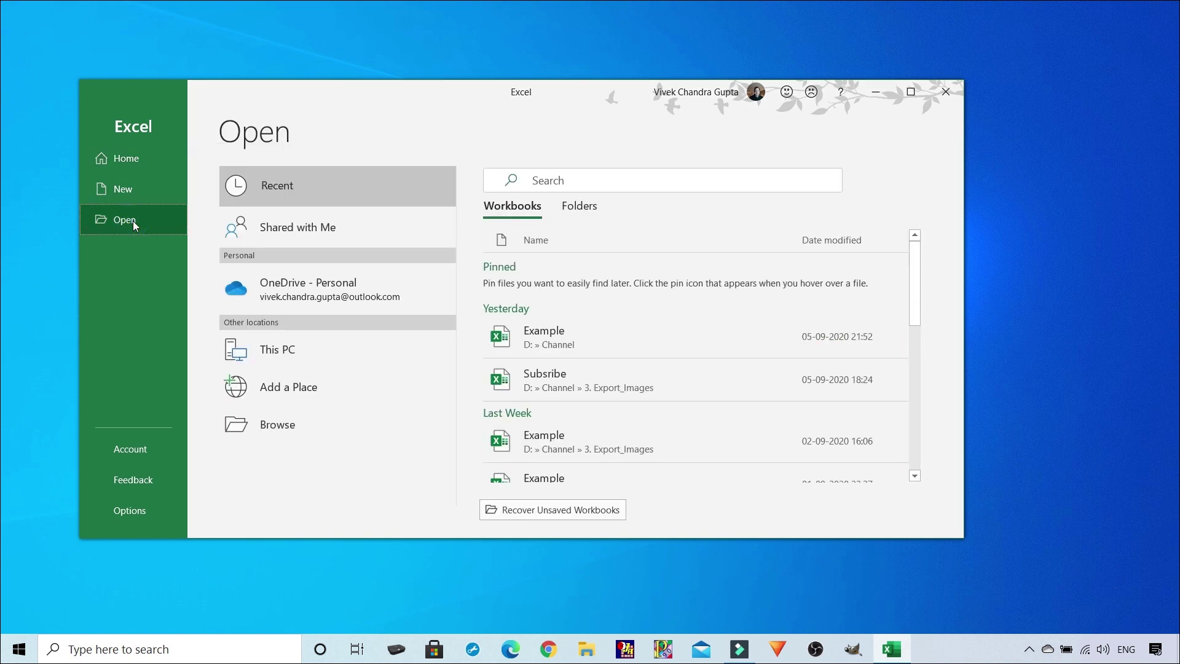
left_click(290, 352)
left_click(524, 181)
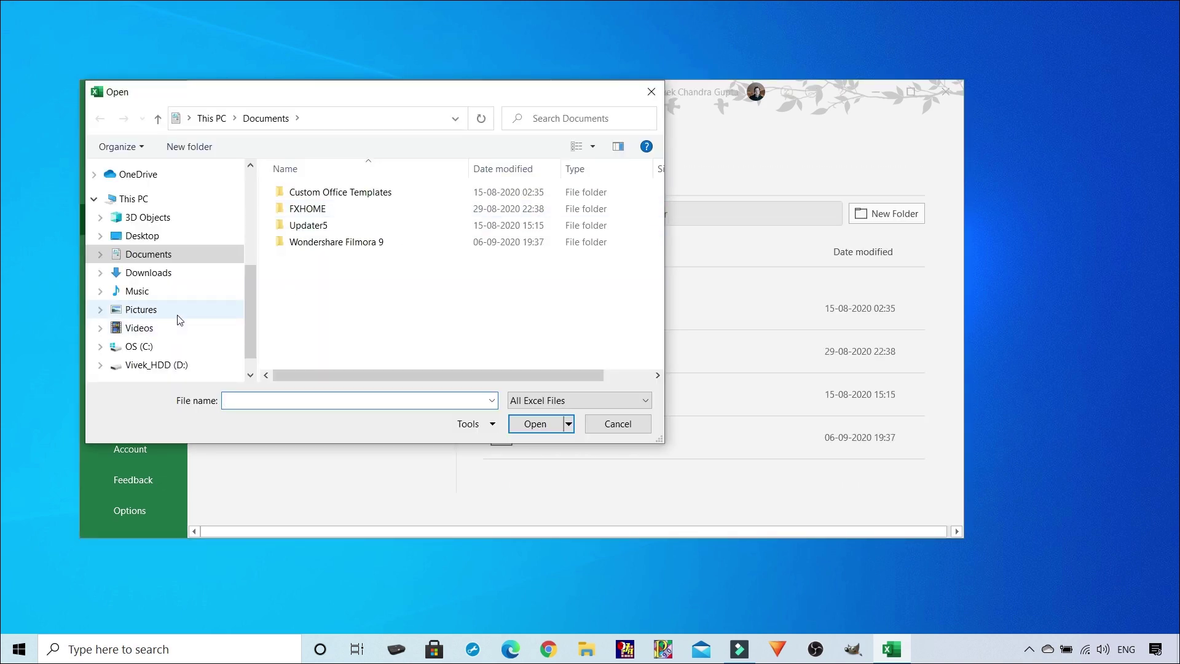
scroll(176, 319, "down", 1)
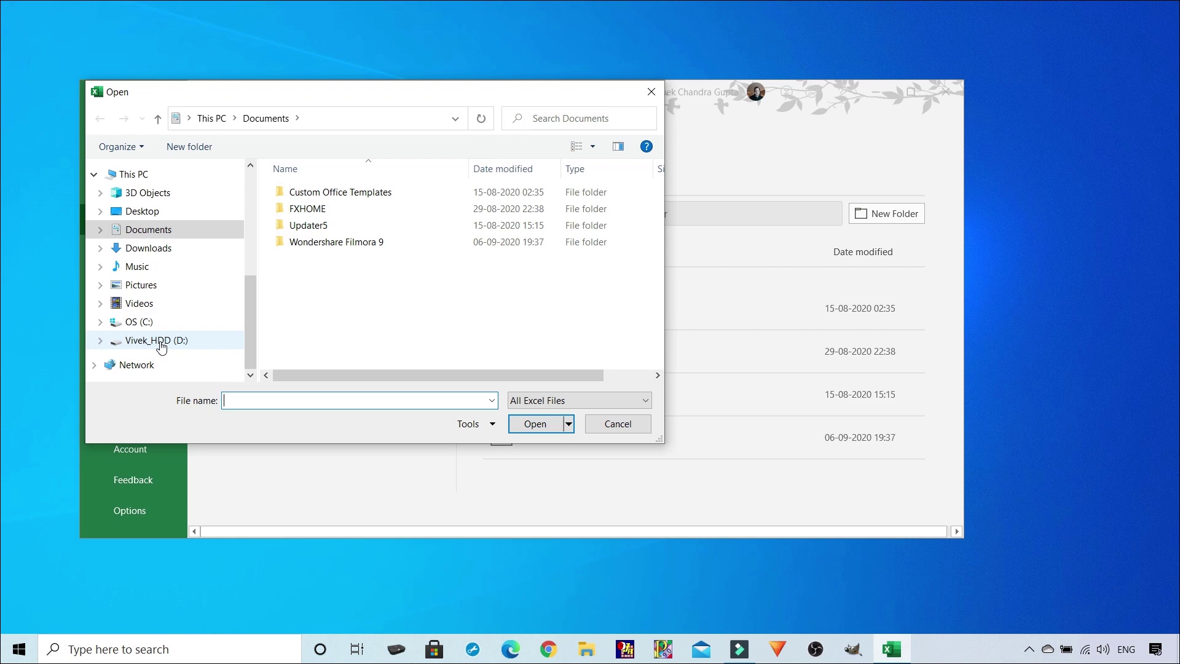
left_click(160, 345)
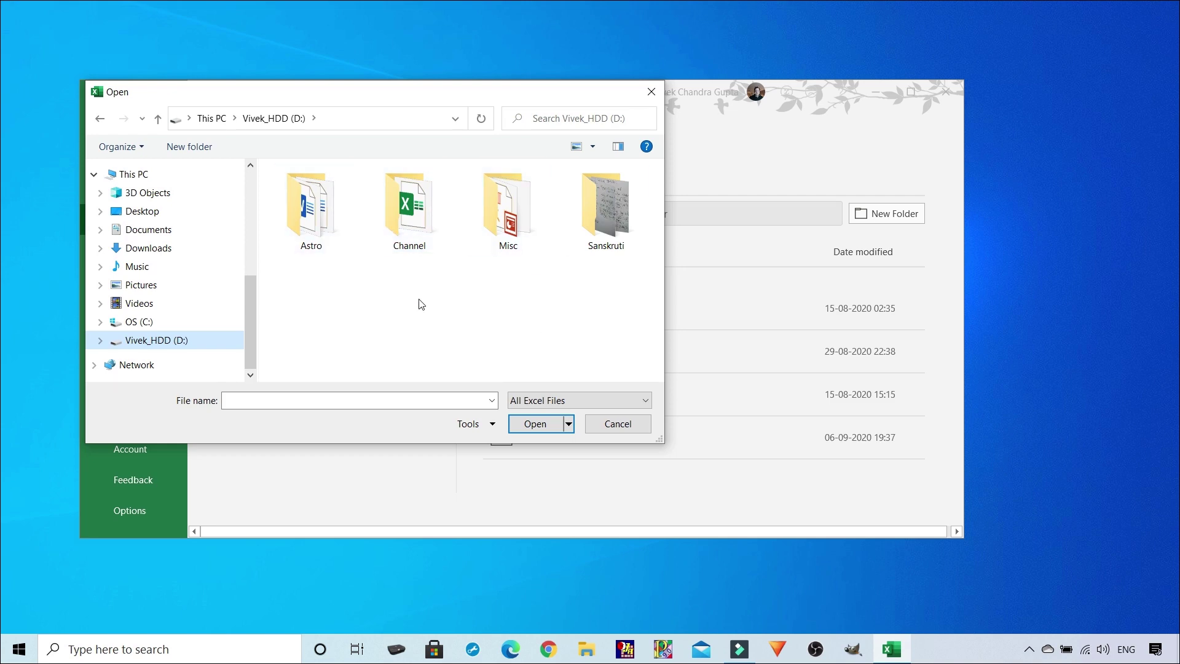
double_click(418, 216)
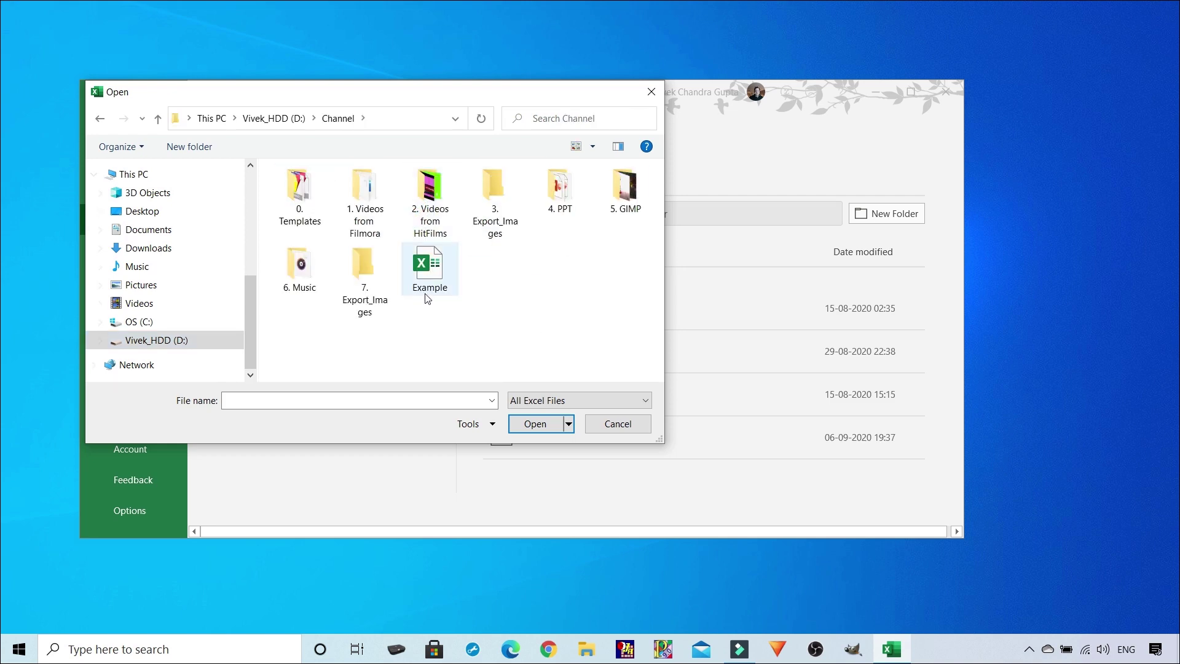
left_click(430, 274)
left_click(541, 425)
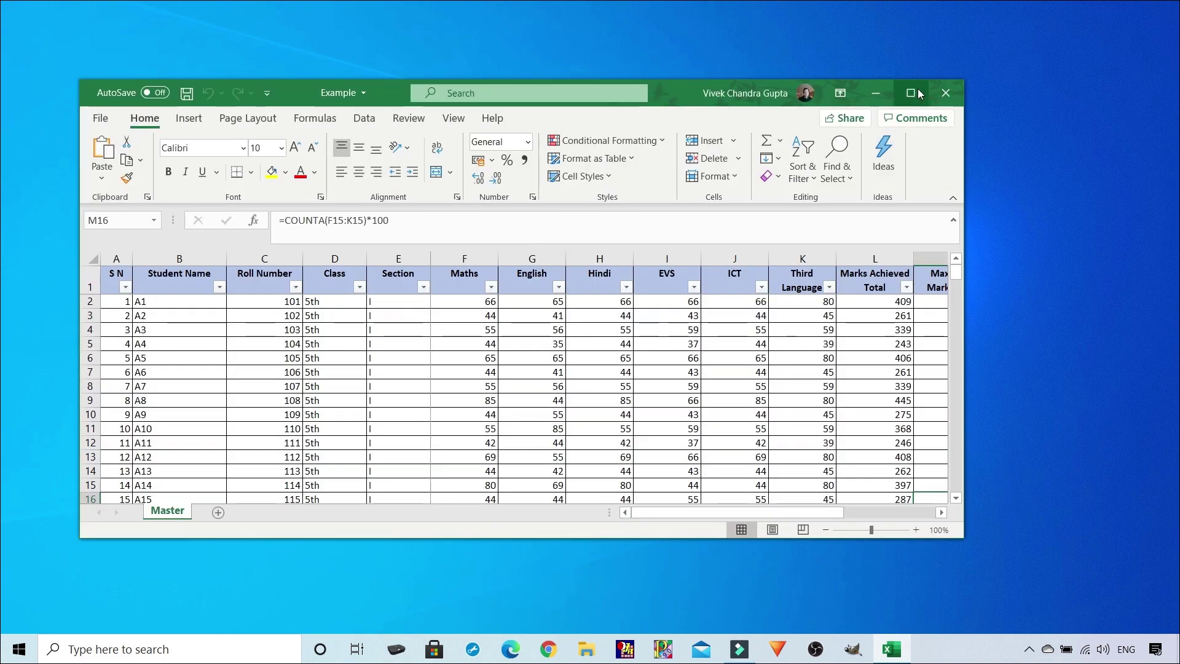
Maximize the Excel window and add a blank Sheet1 after the Master sheet
left_click(912, 93)
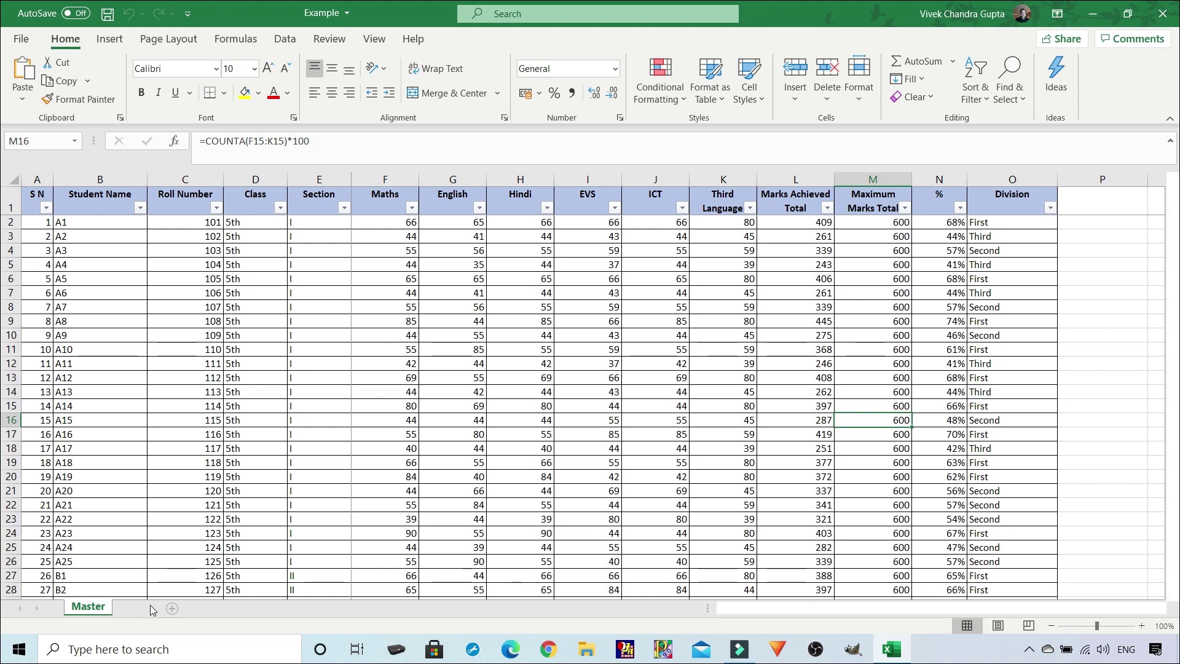
left_click(172, 608)
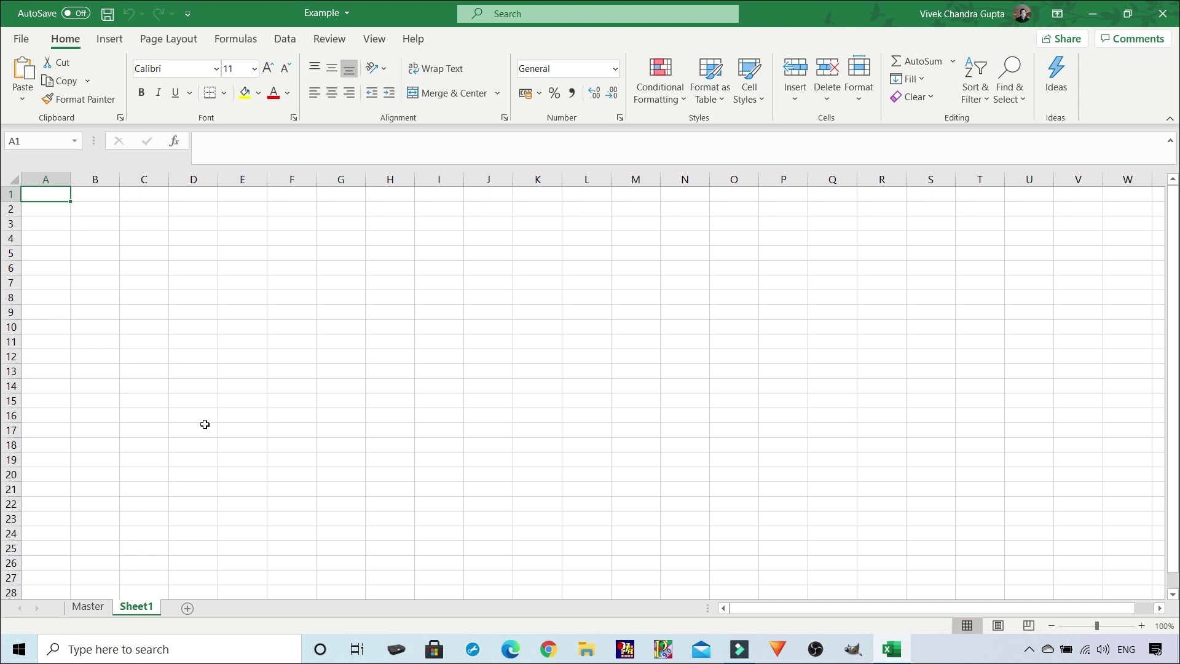
Enter headers S N, Name of Student, Roll Number, Class and Section in A1:E1
type("S N")
key("Tab")
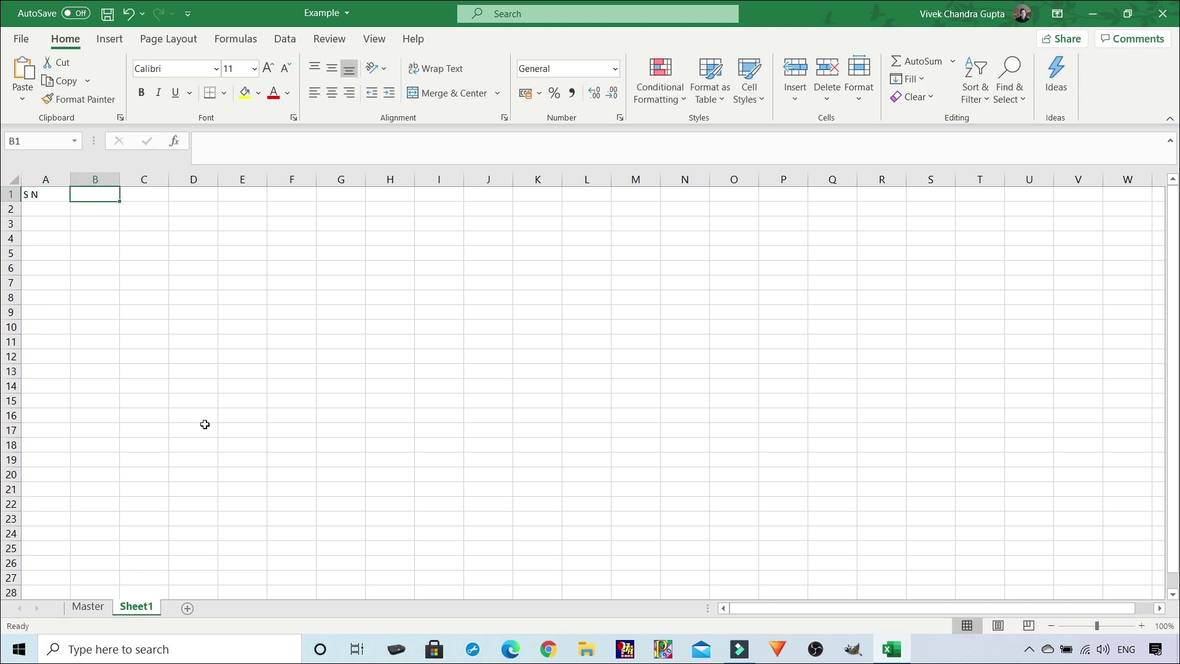
type("Name of Student")
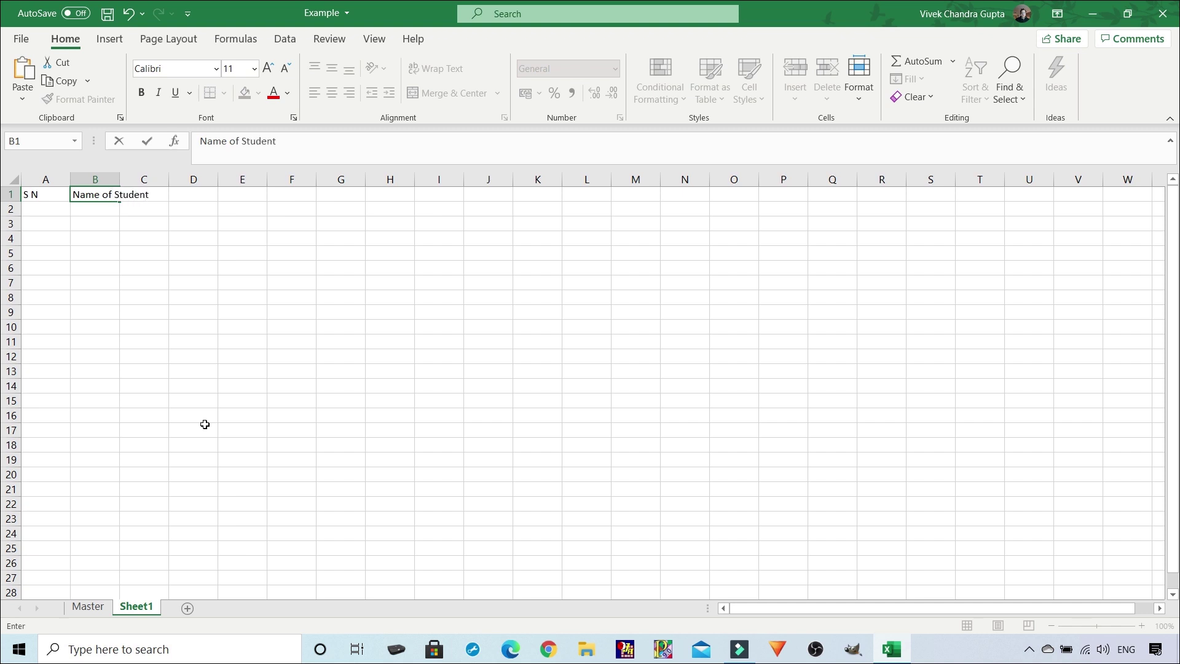
key("Tab")
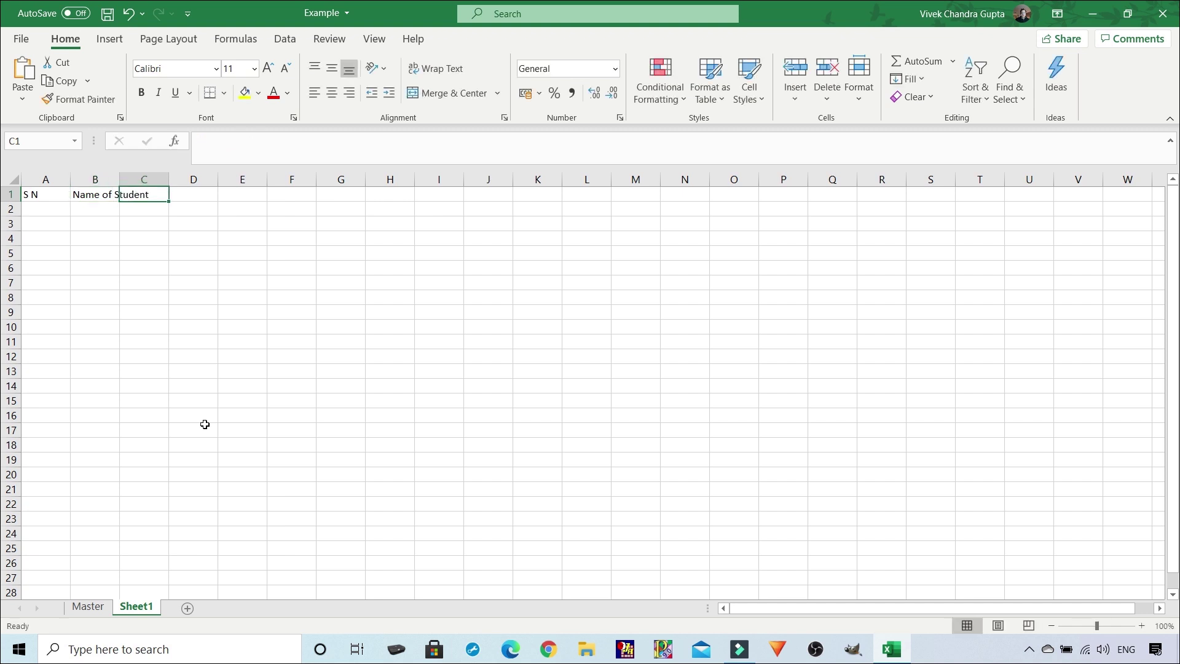
type("R")
type("oll Numbe")
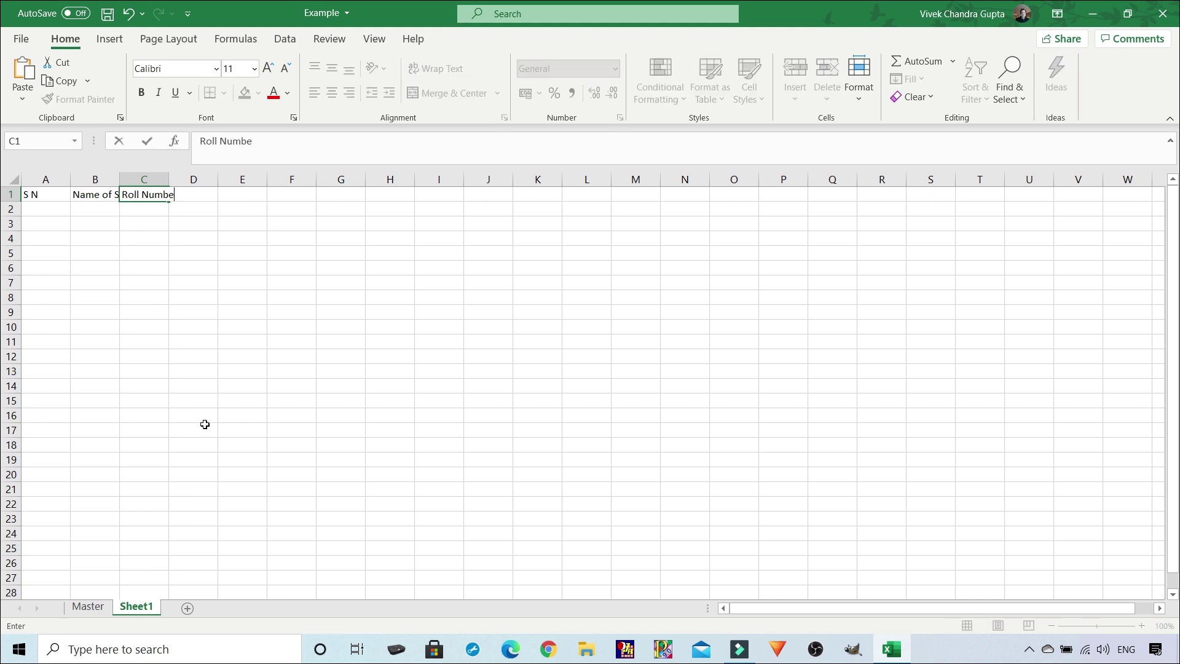
type("r")
key("Tab")
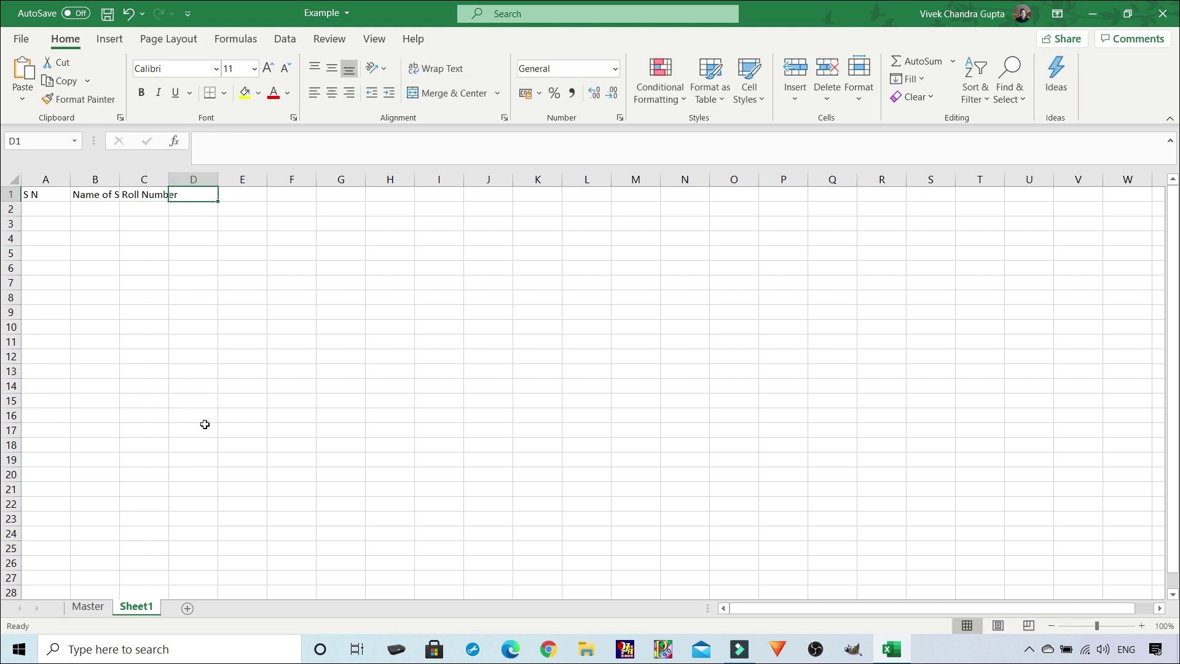
type("Cla")
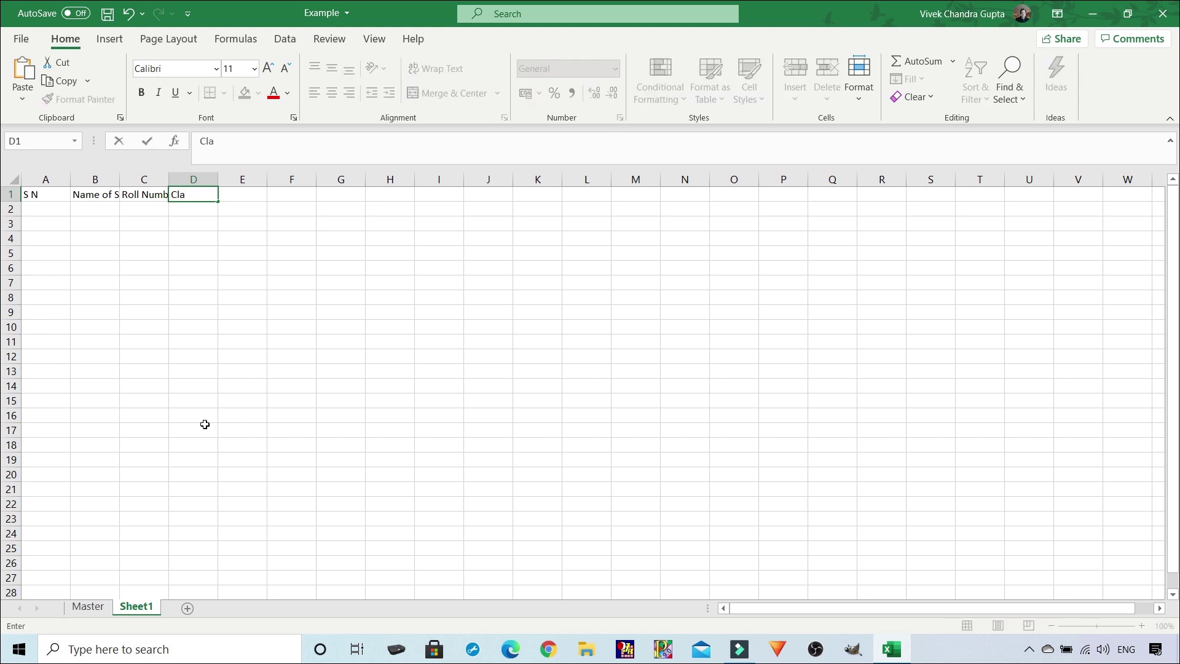
type("ss")
key("Tab")
type("Section")
key("Tab")
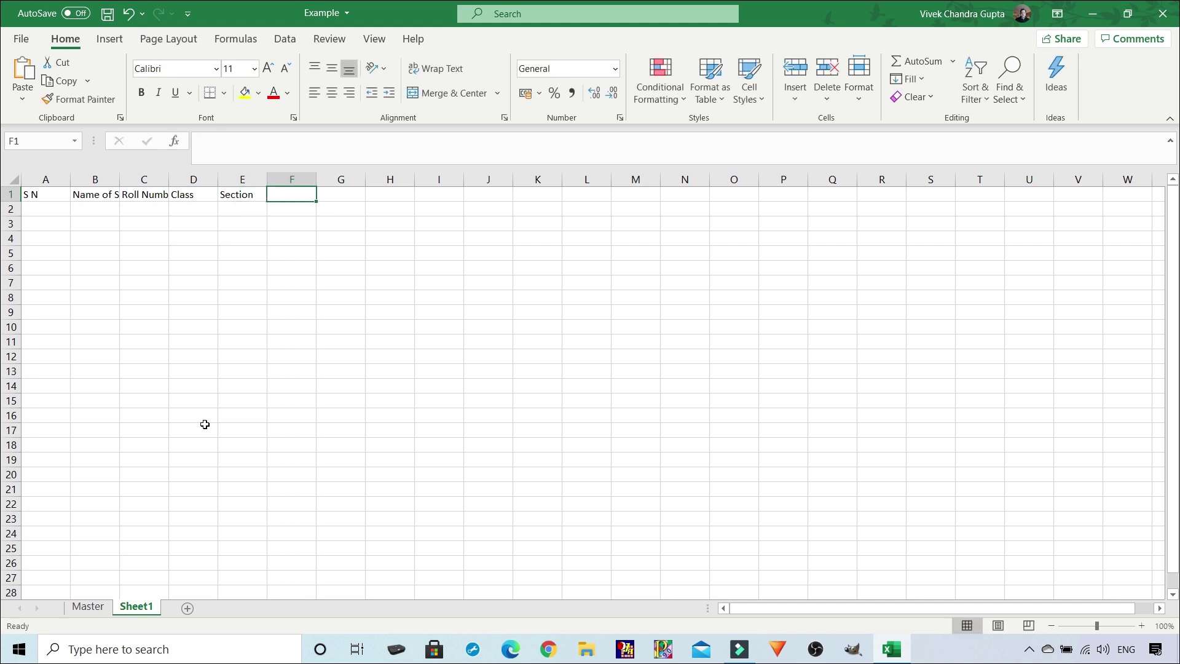
Enter English in F1, correcting the misspelling, and Hindi in G1
type("Enlish")
key("Tab")
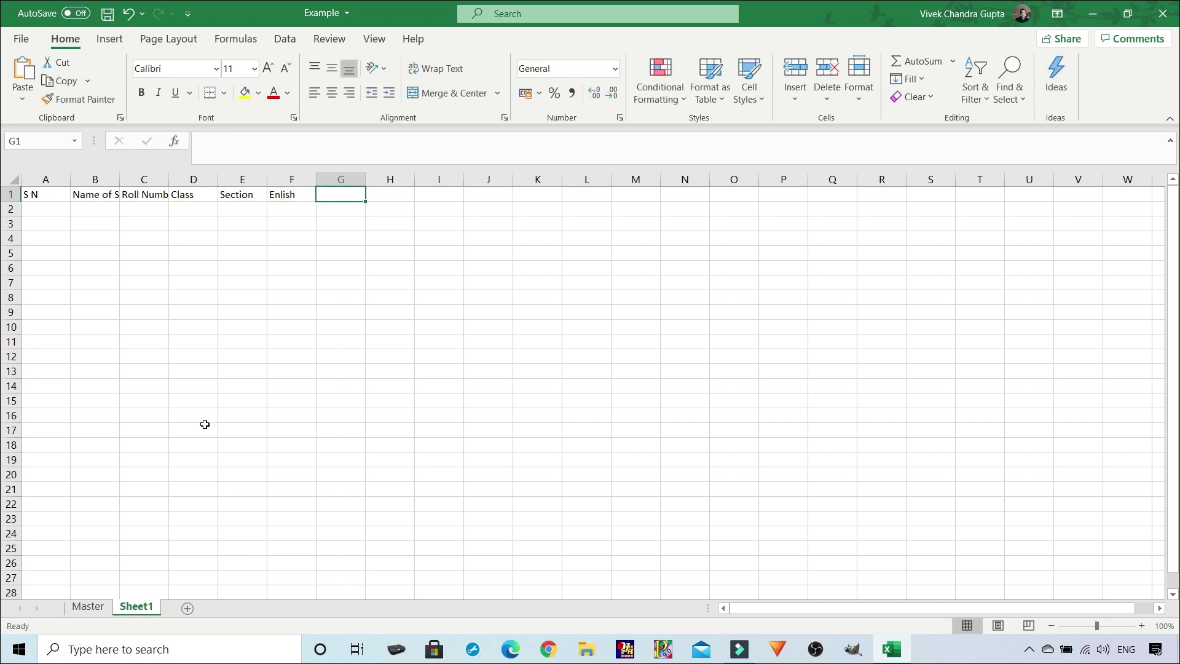
type("H")
key("Left")
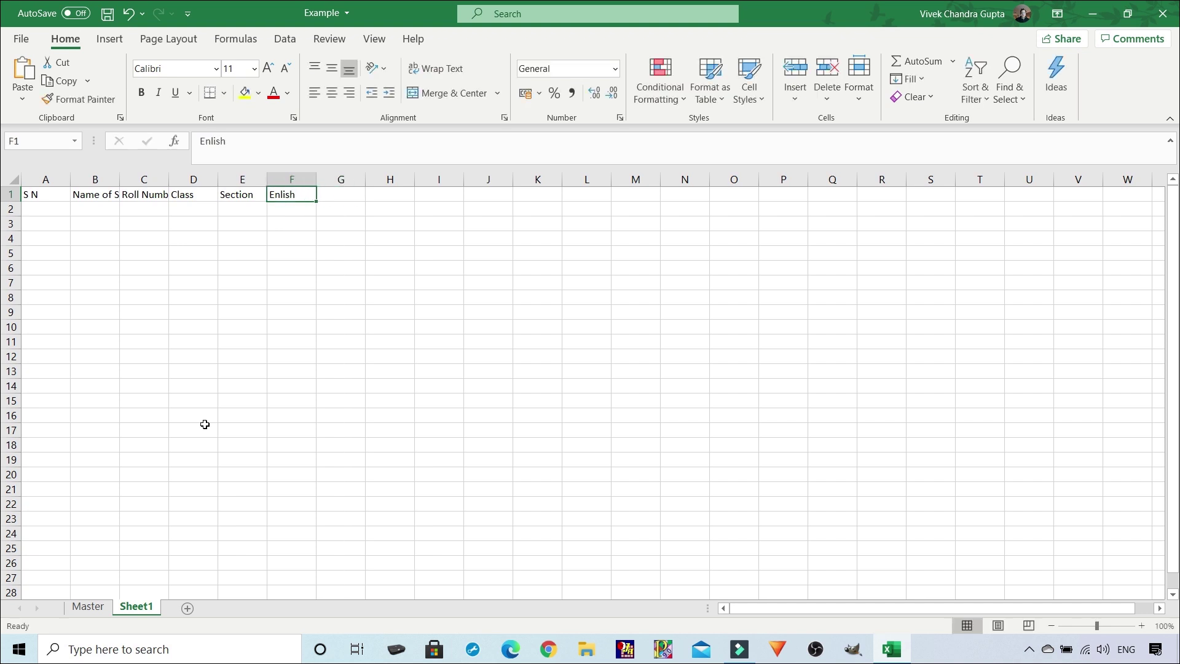
type("Enf")
key("BackSpace")
type("glish")
key("Tab")
type("Hindi")
key("Tab")
Enter Maths, EVS, ICT and Third Language headers in H1:K1
type("Maths")
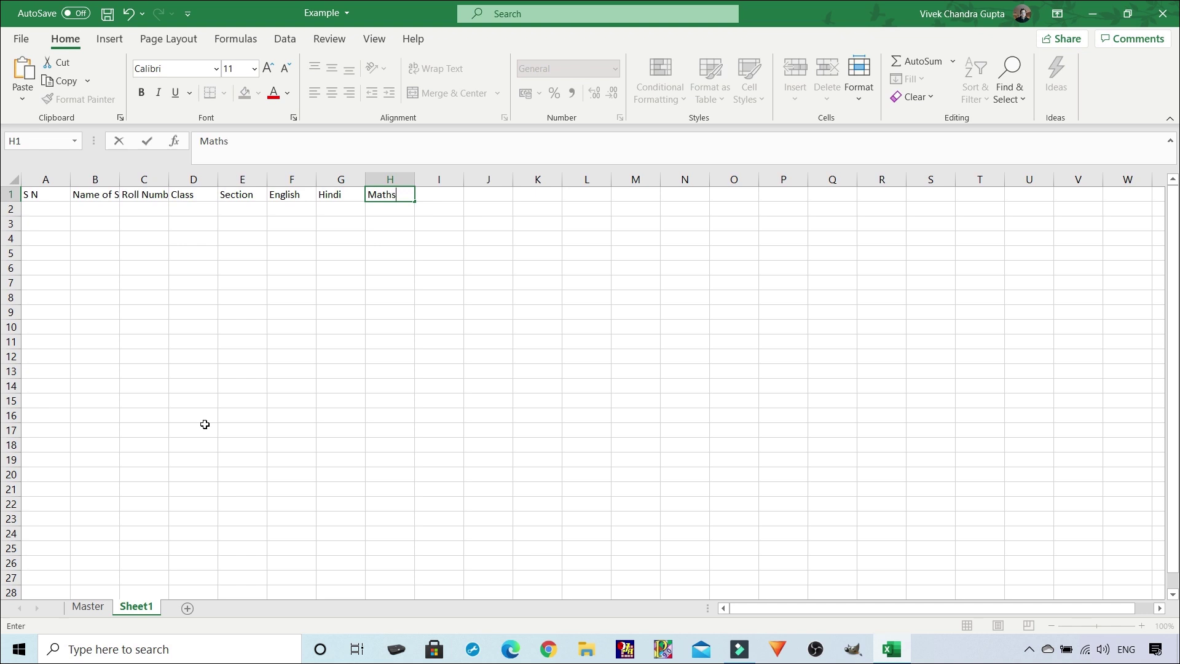
key("Tab")
type("EVS")
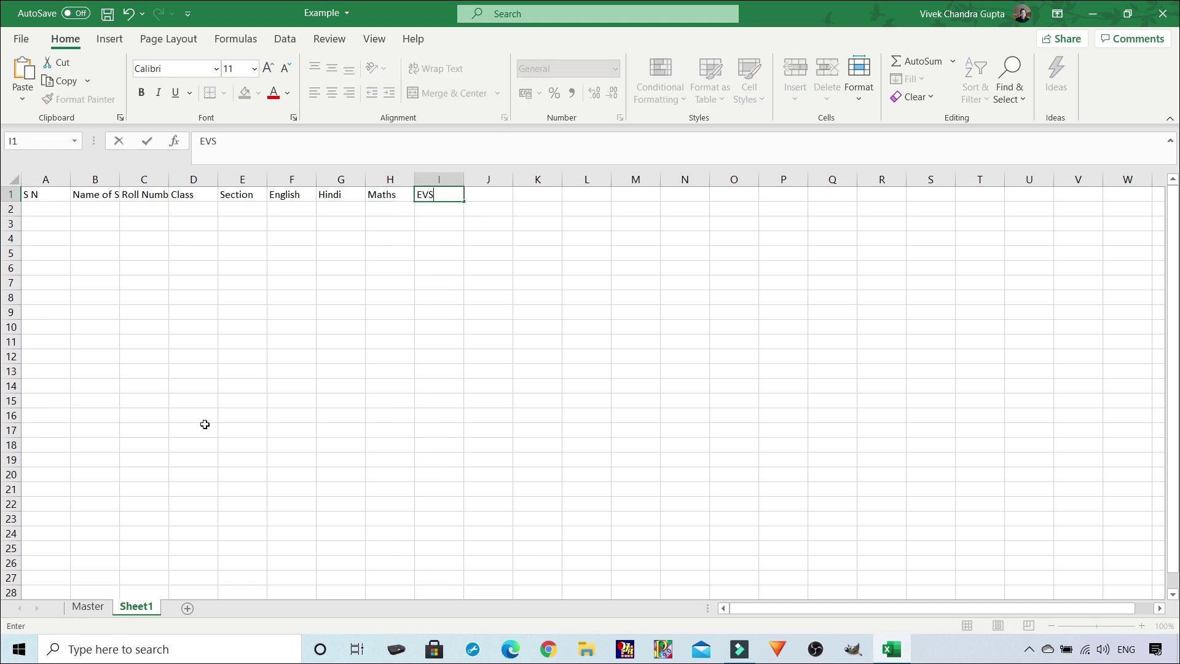
key("Tab")
type("ICT")
key("Tab")
type("T")
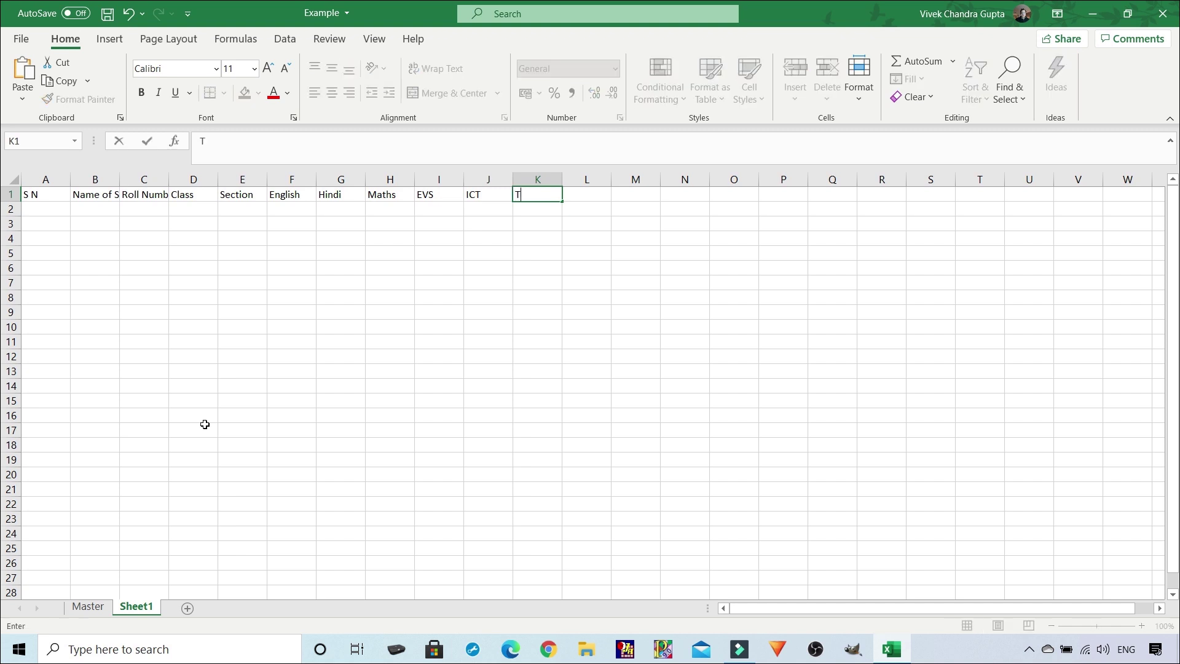
type("hird Language")
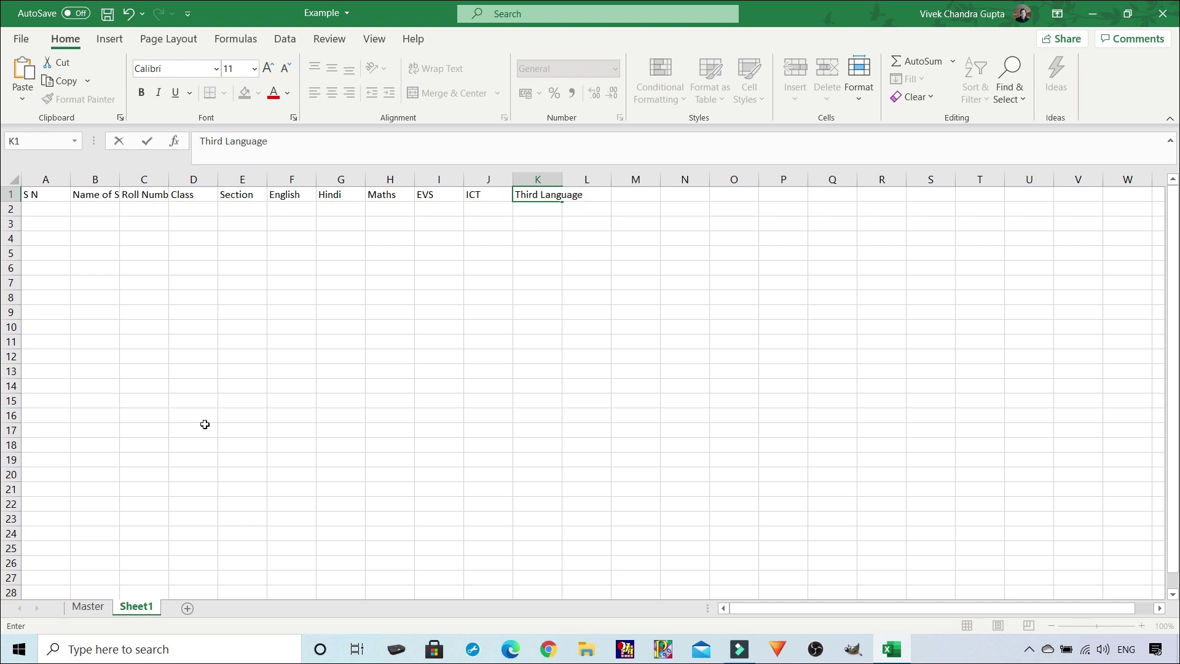
left_click(594, 285)
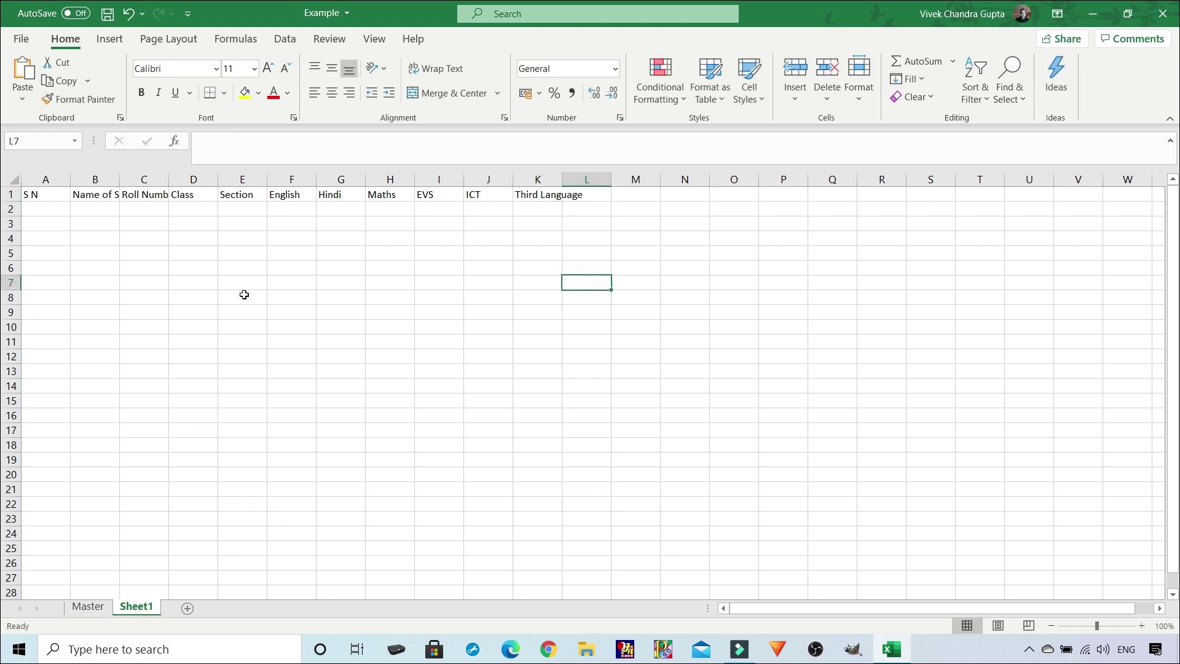
Enter Total Maximum Marks as the L1 header, replacing the mistaken word Achieved
left_click(592, 191)
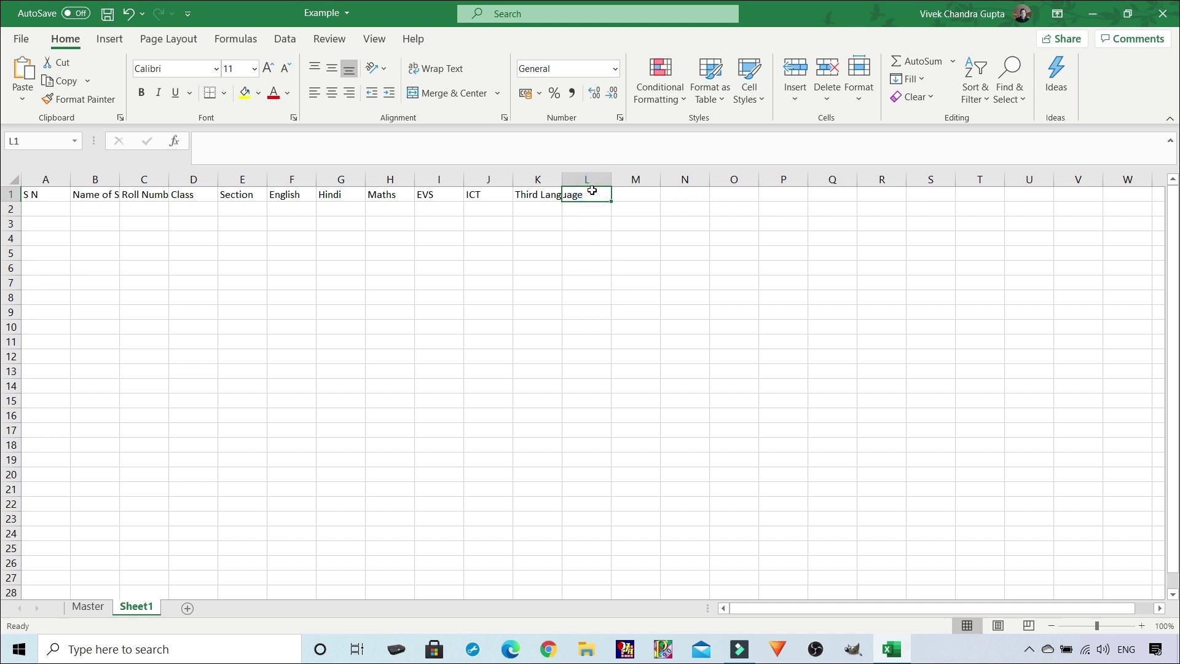
type("Total Achieved")
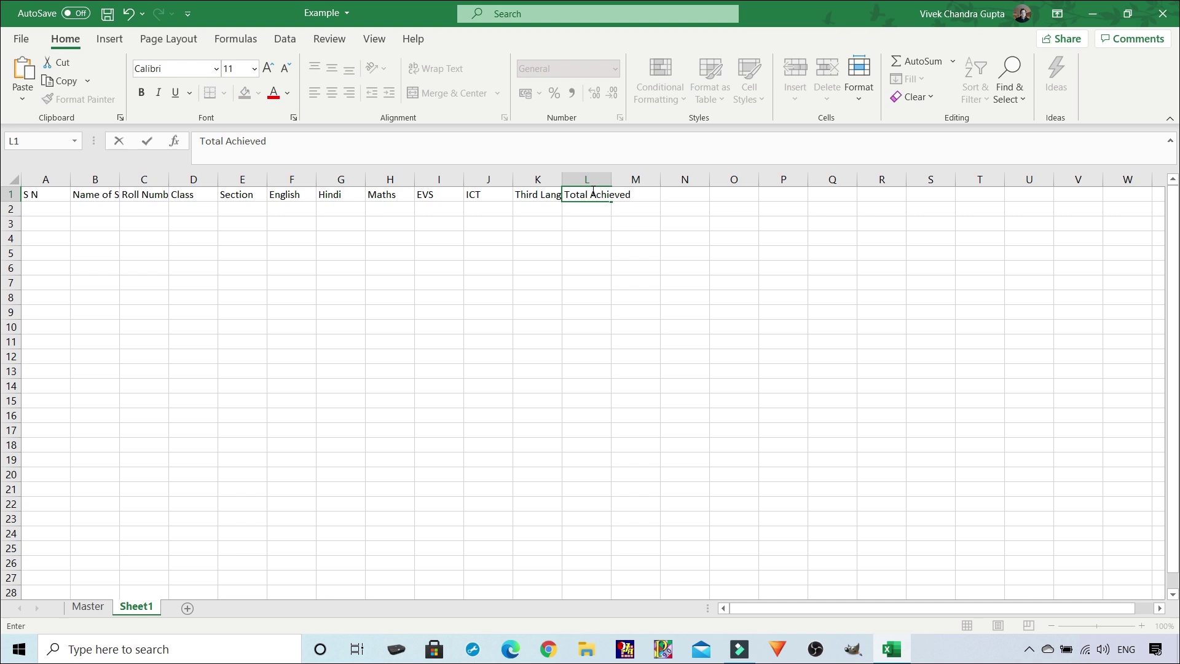
key("BackSpace")
key("BackSpace")
key("BackSpace")
key("BackSpace")
key("BackSpace")
key("BackSpace")
key("BackSpace")
key("BackSpace")
type("Maximum Marks")
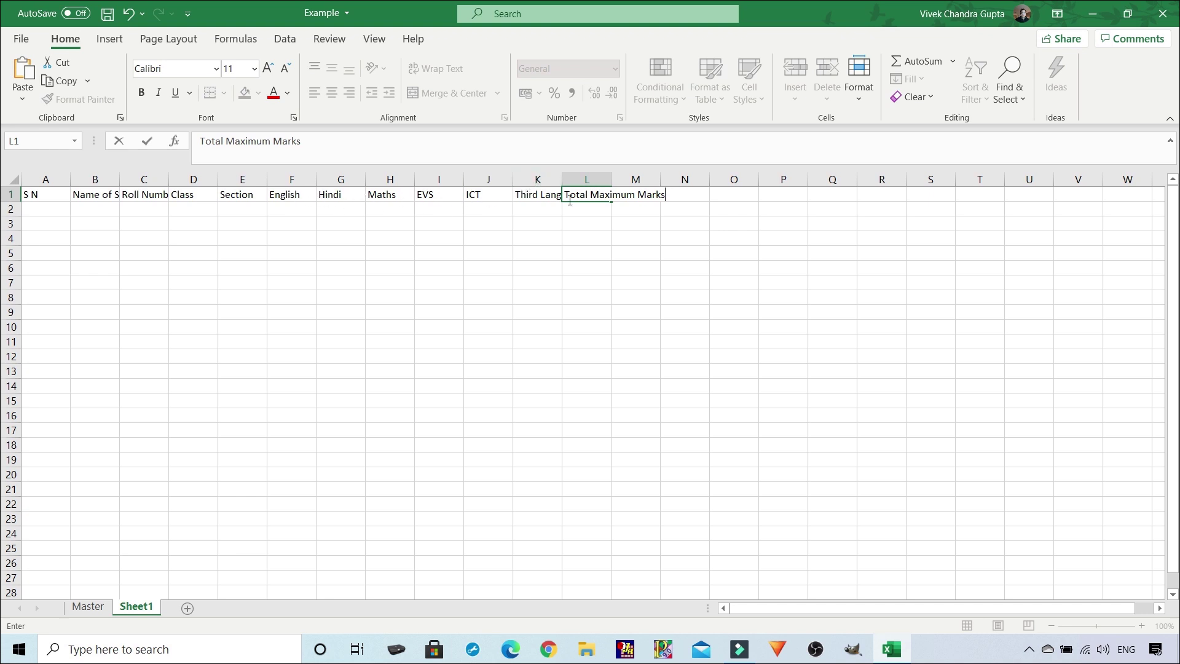
Enter Total of Marks Achieved as the M1 header
left_click(651, 225)
left_click(640, 194)
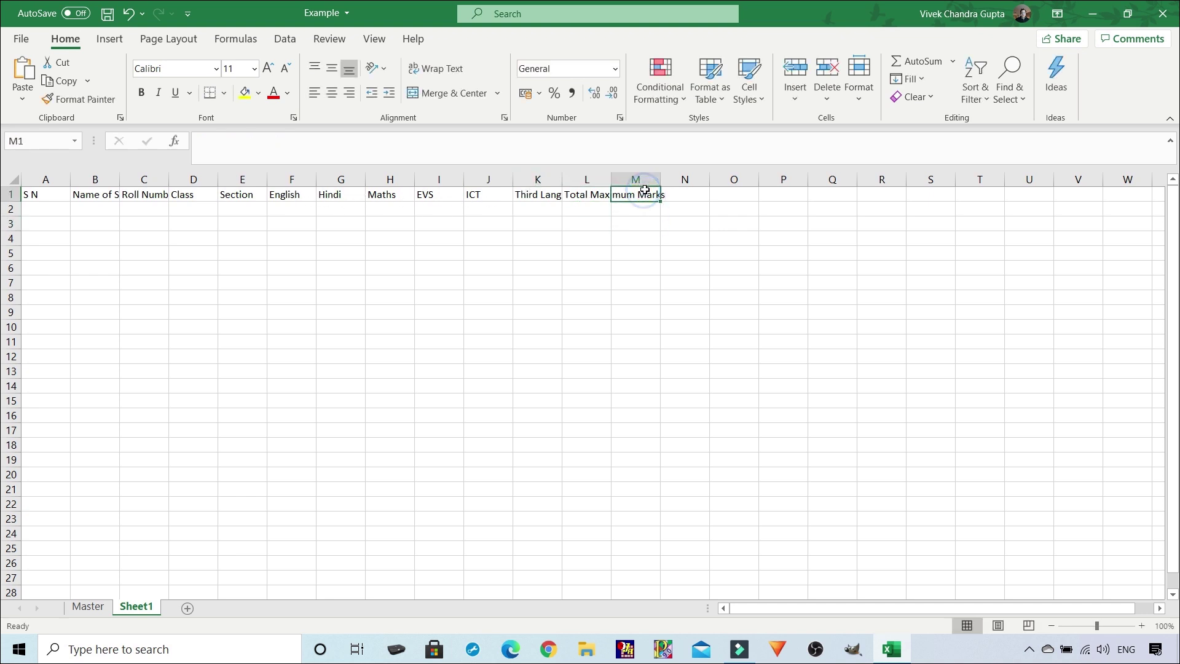
type("Total ")
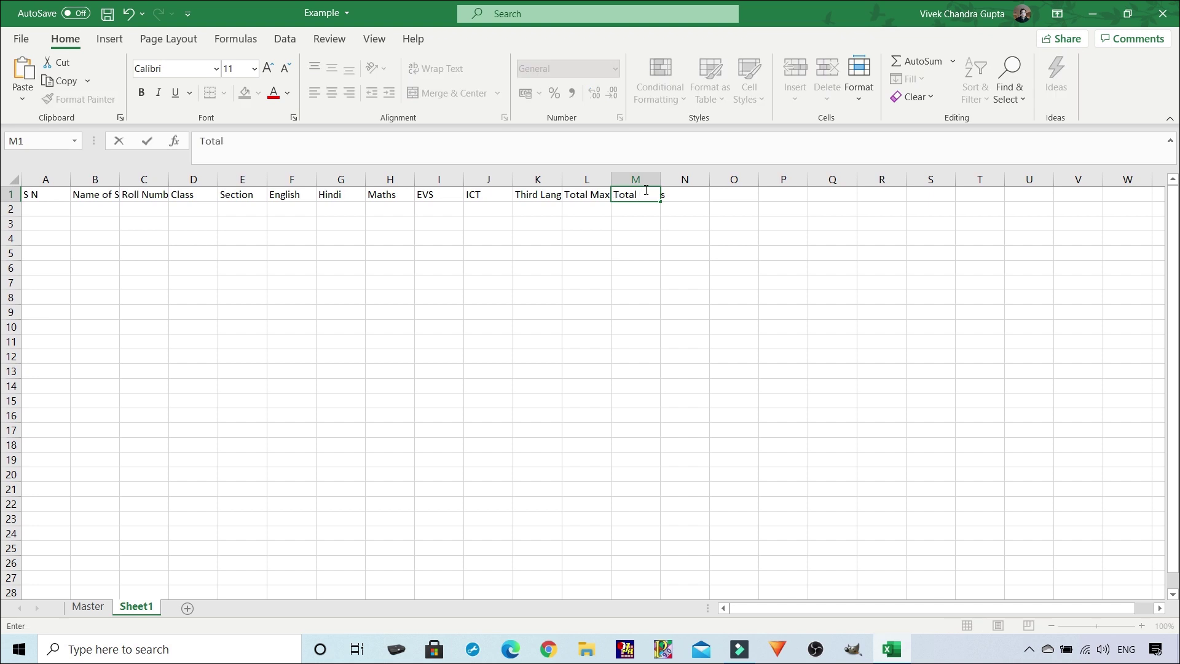
type("A")
key("BackSpace")
type("Marks Achieved")
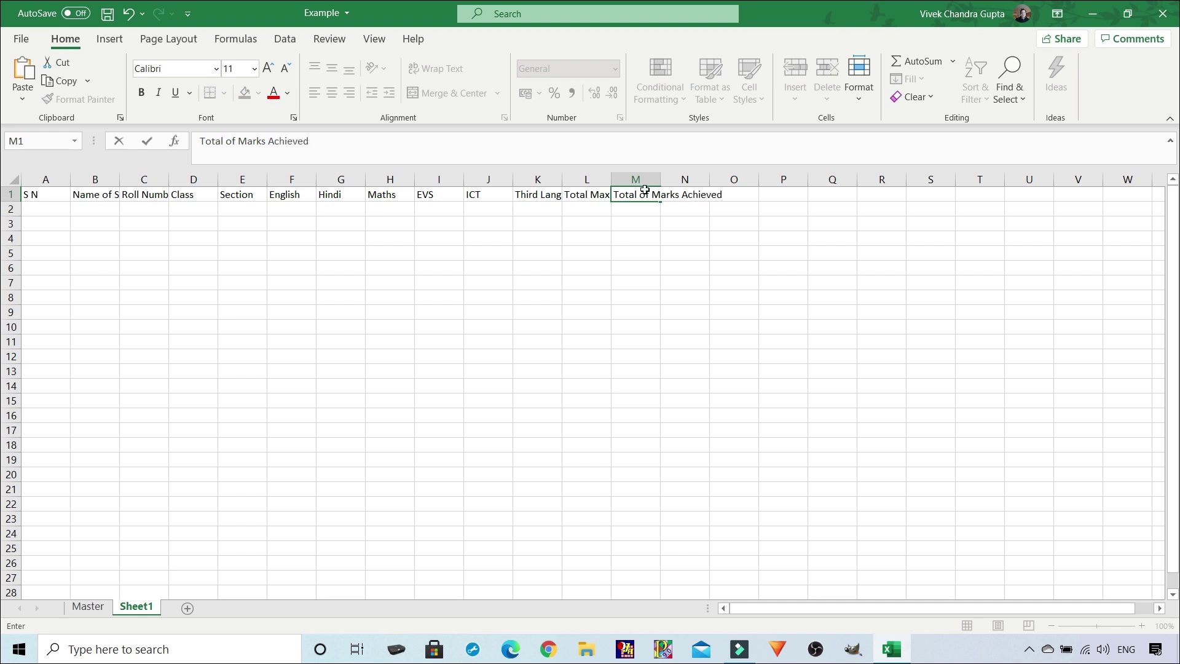
key("Tab")
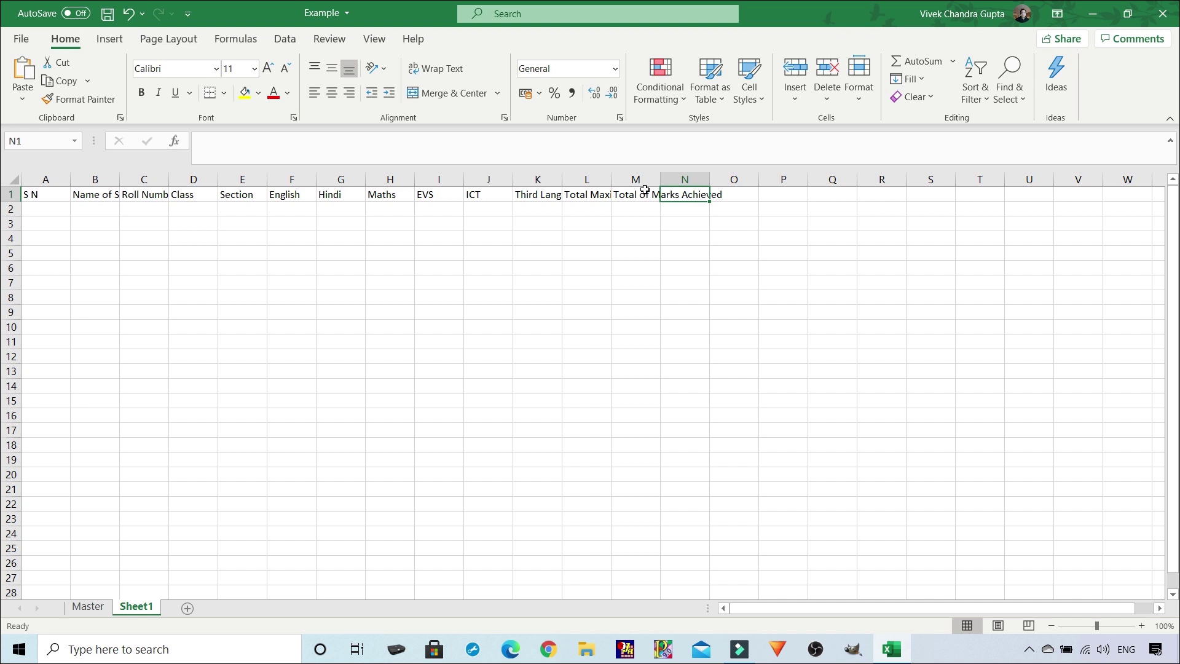
Add the headers %, Division and Remarks in N1, O1 and P1
type("%")
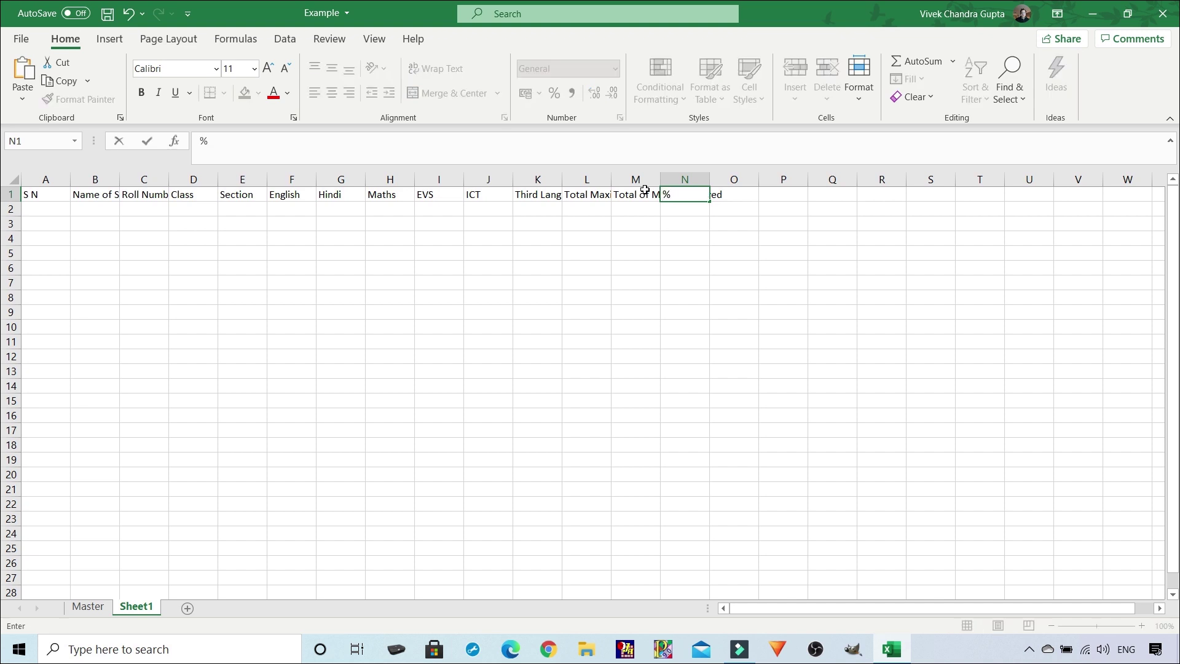
key("Tab")
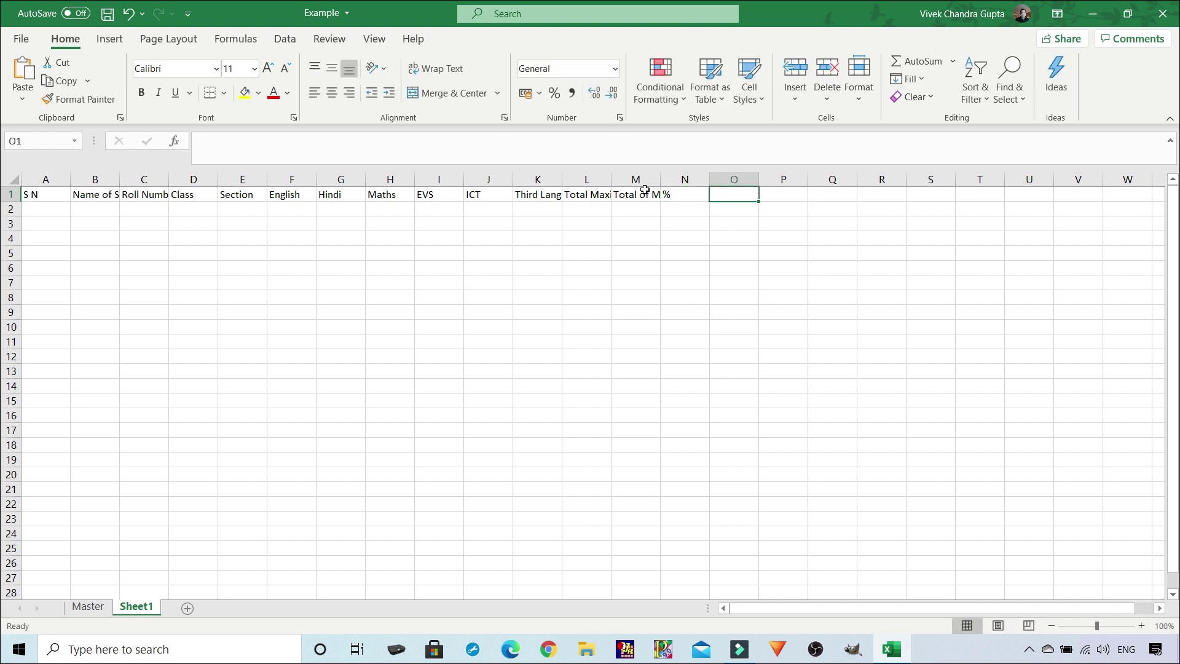
type("Di")
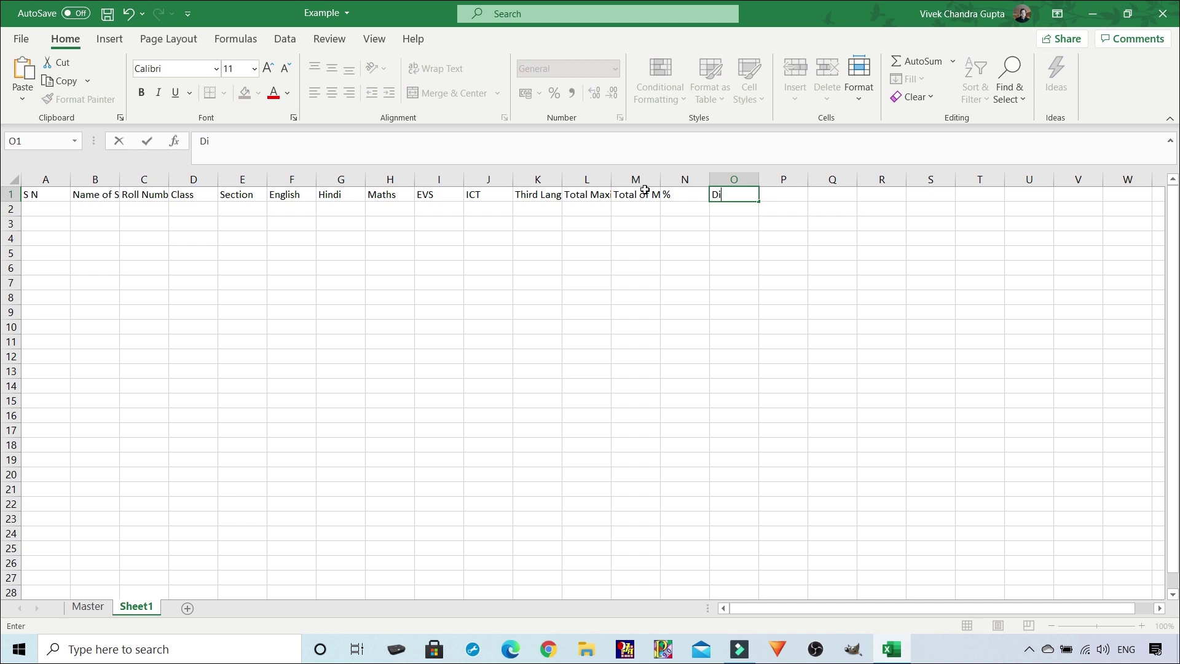
type("vision")
left_click(689, 302)
left_click(784, 196)
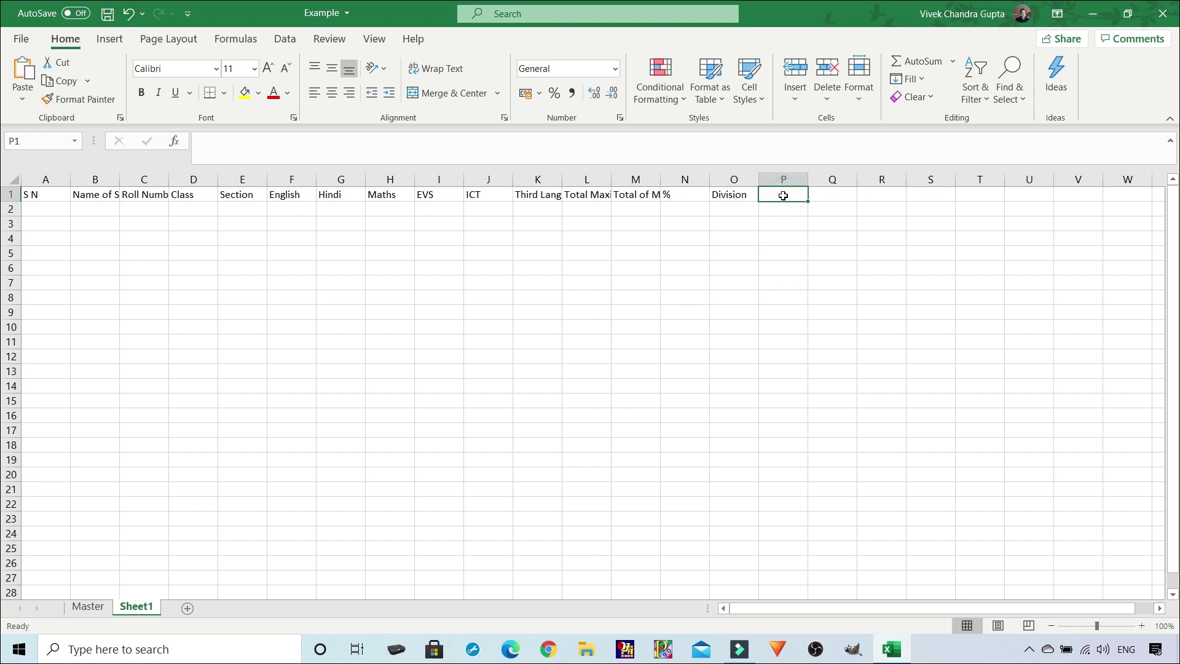
type("Remarks")
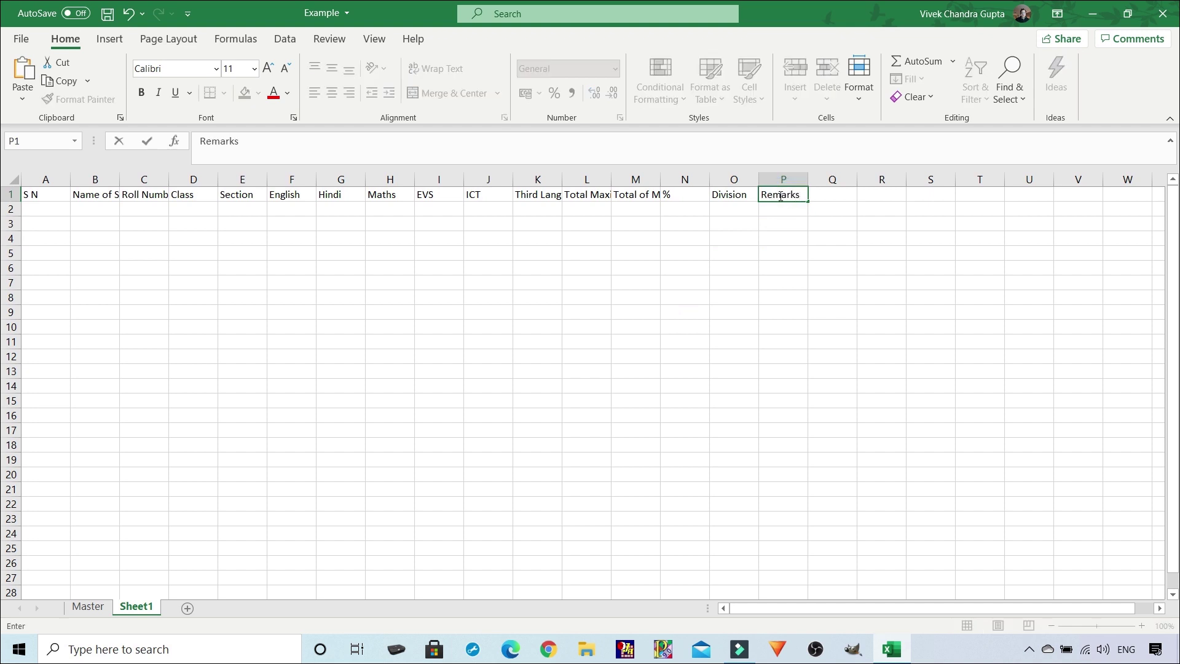
left_click(722, 353)
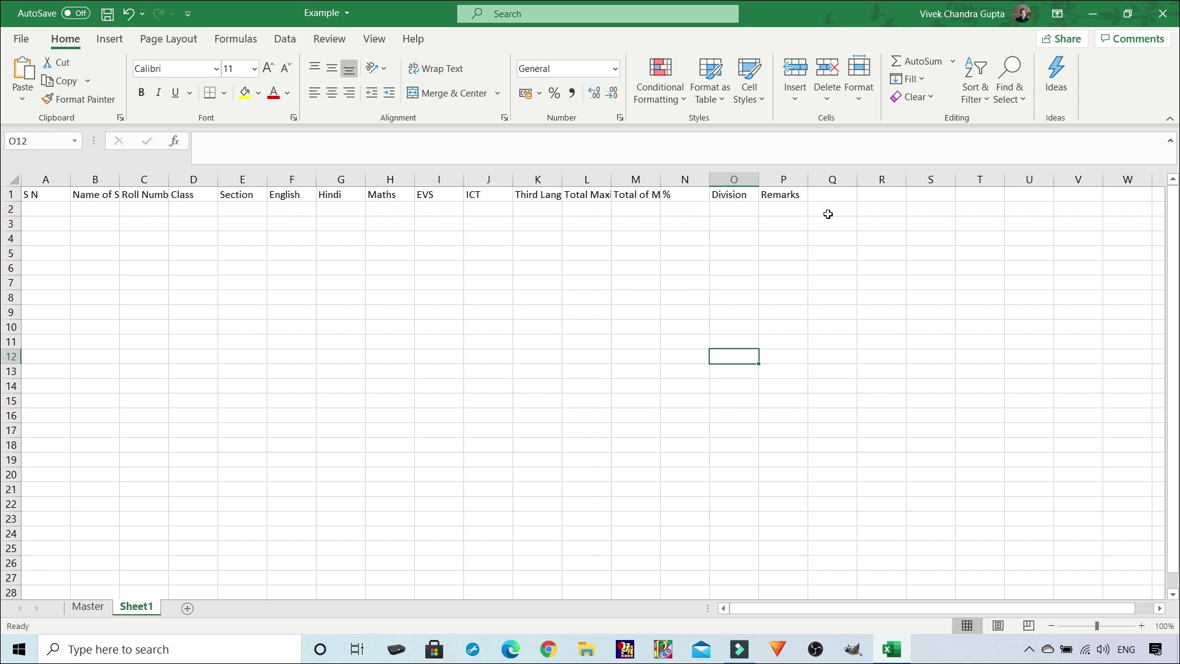
Check each header from L1 to P1, then select A1
left_click(602, 193)
left_click(640, 194)
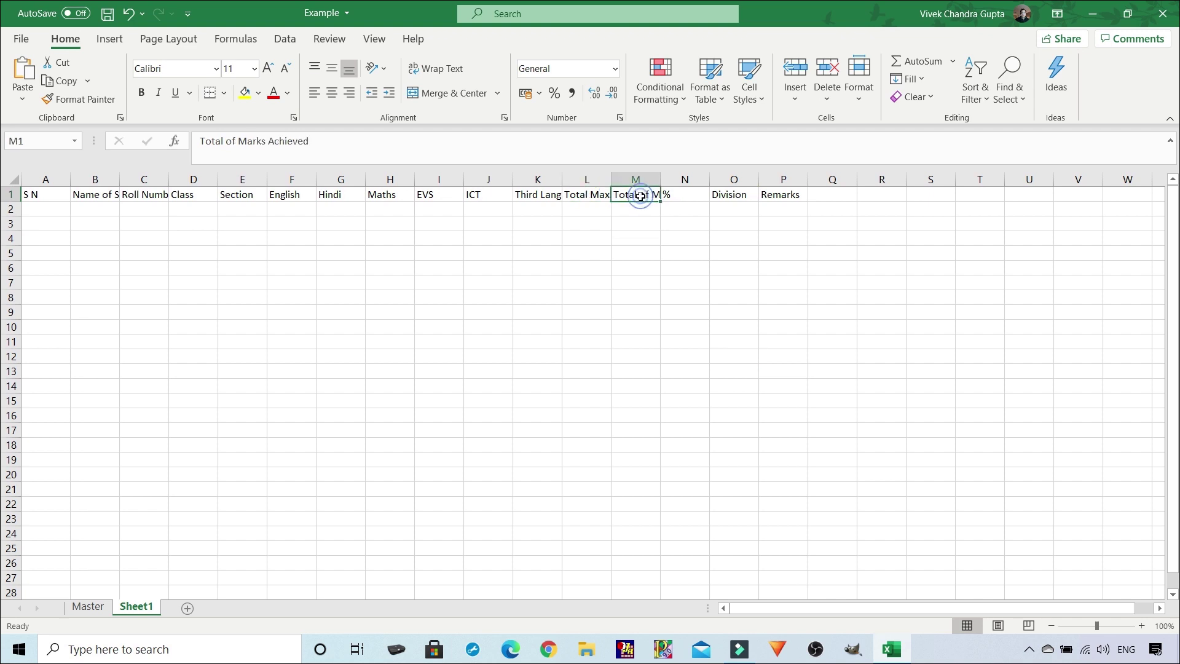
left_click(687, 195)
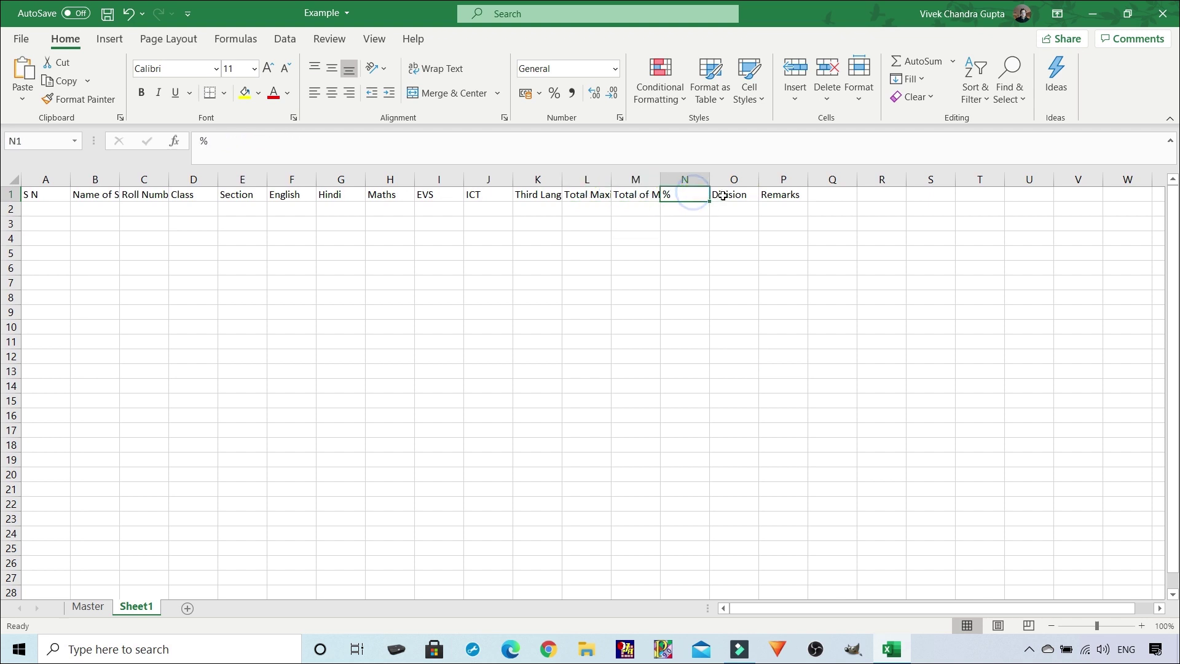
left_click(727, 194)
left_click(785, 192)
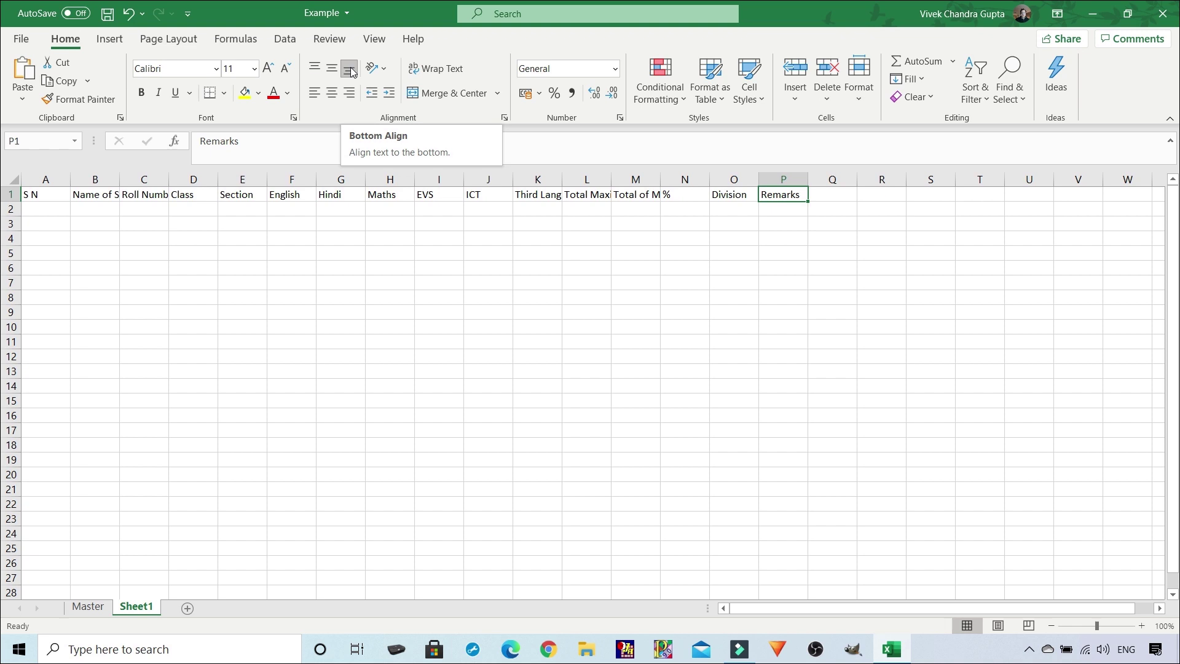
left_click(203, 356)
left_click(56, 195)
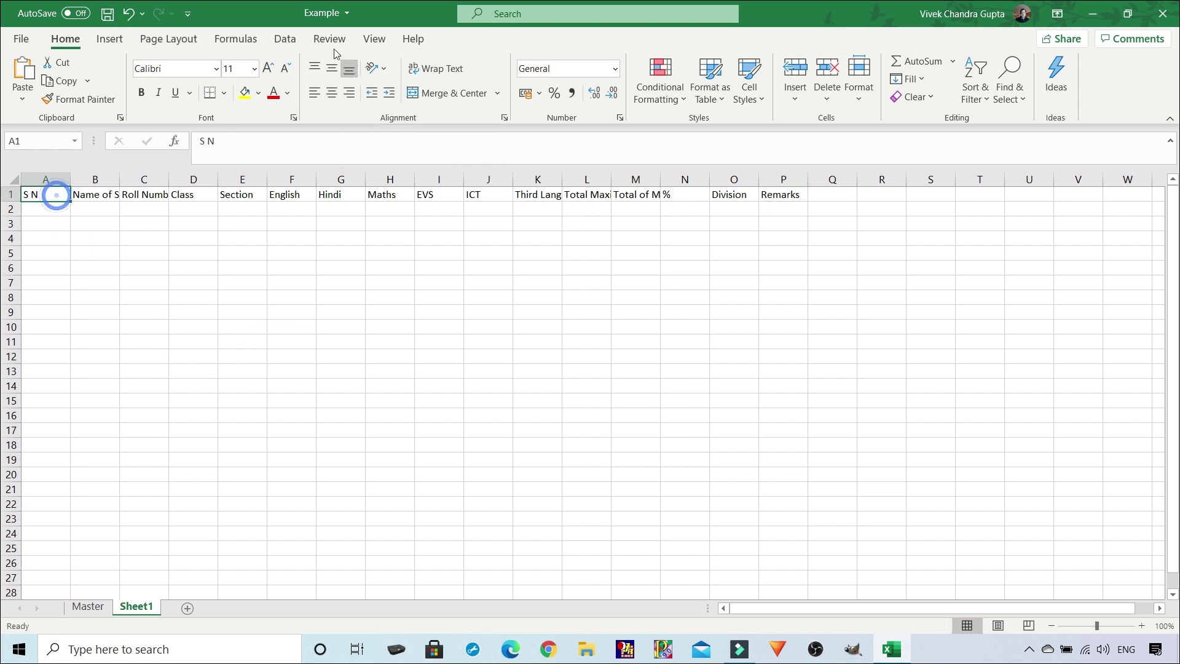
Format S N in A1 as bold, top-aligned, centred Arial size 10
left_click(315, 69)
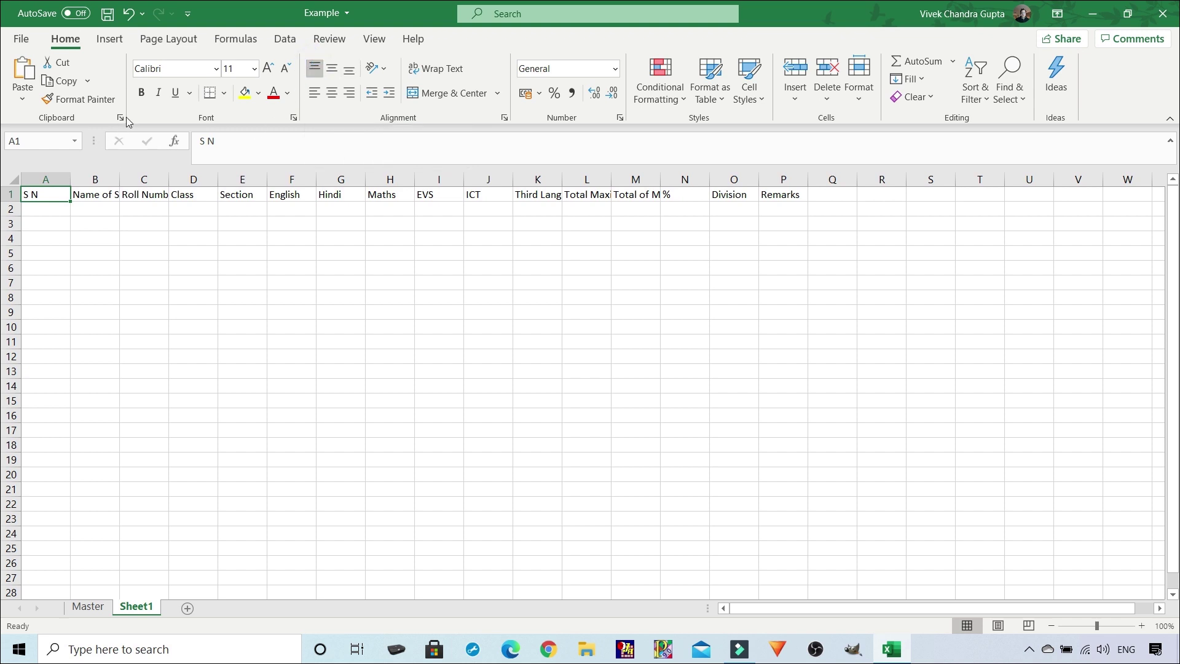
left_click(142, 93)
left_click(255, 68)
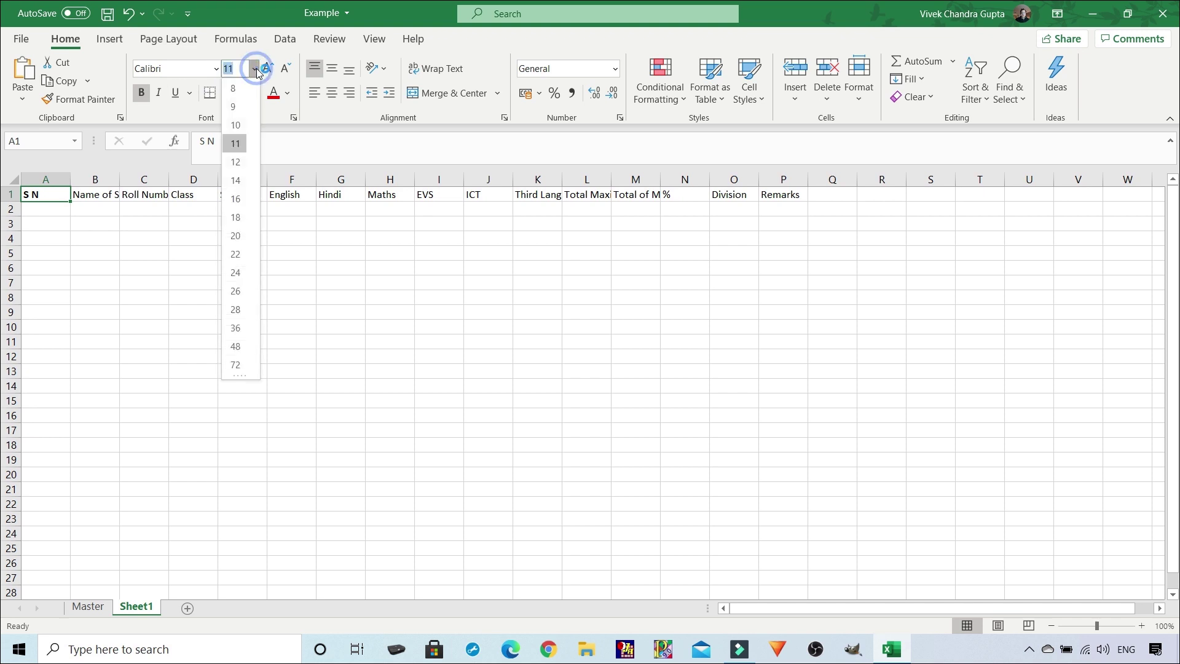
left_click(241, 130)
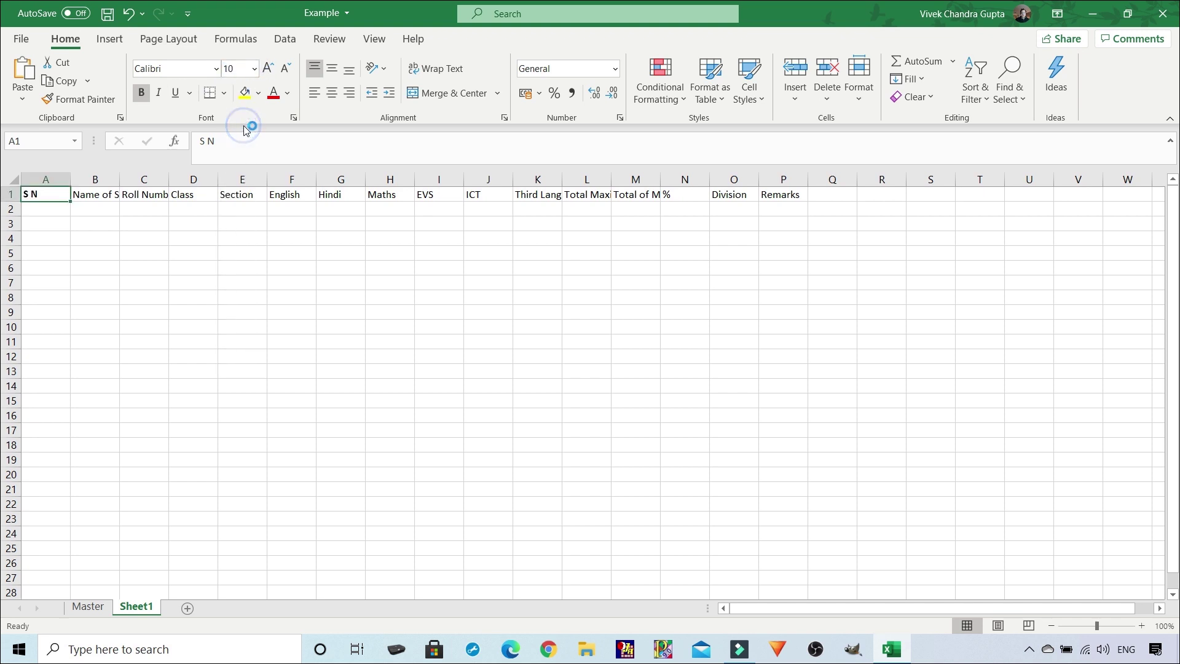
left_click(217, 69)
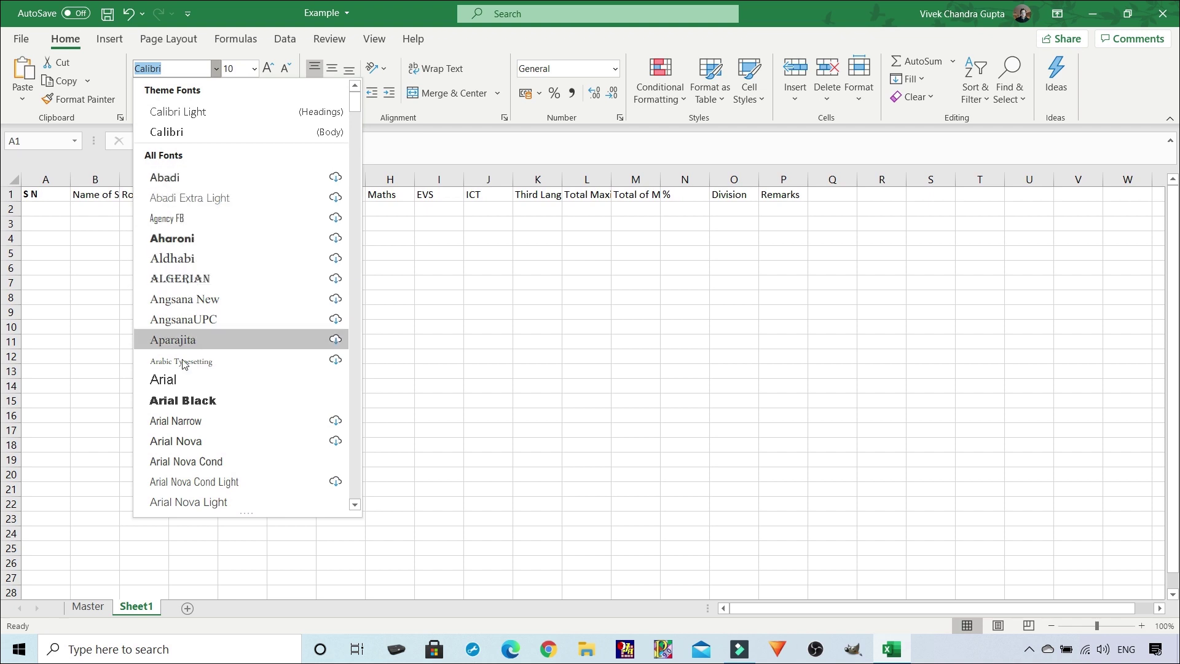
left_click(183, 380)
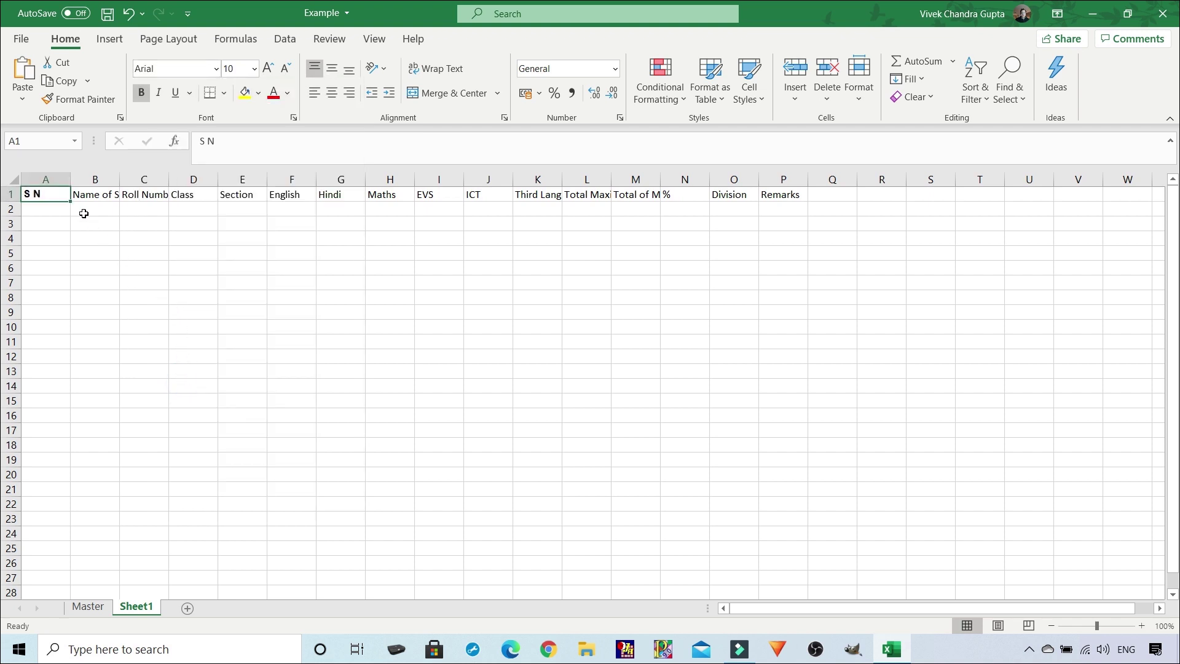
left_click(332, 94)
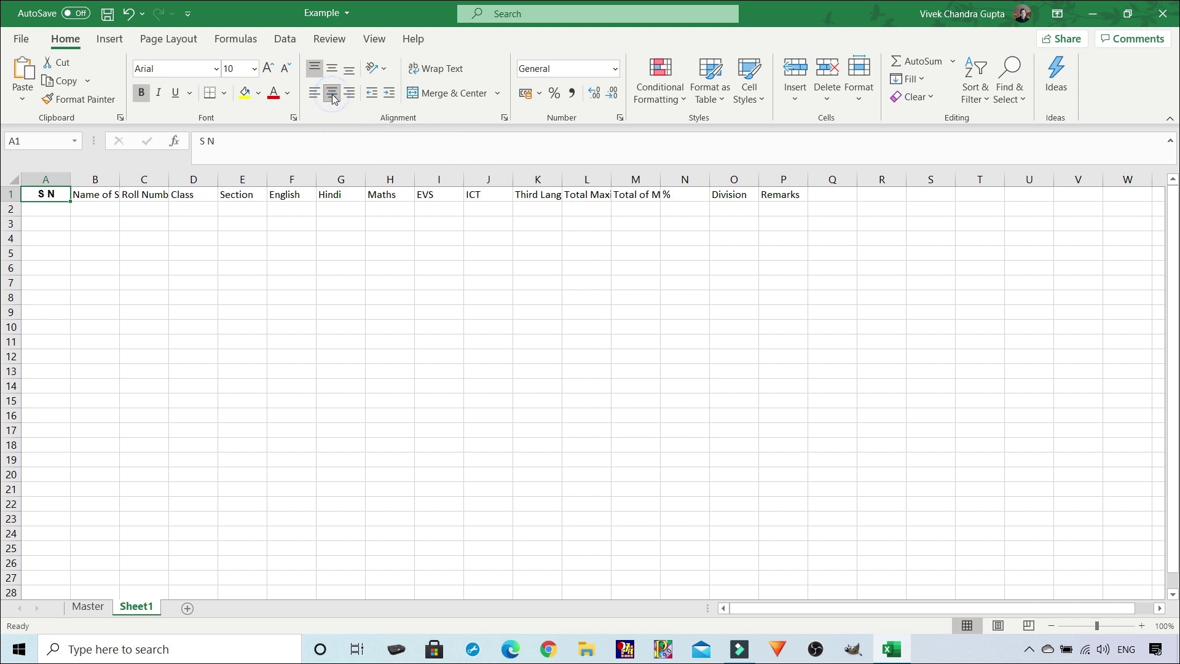
left_click(240, 343)
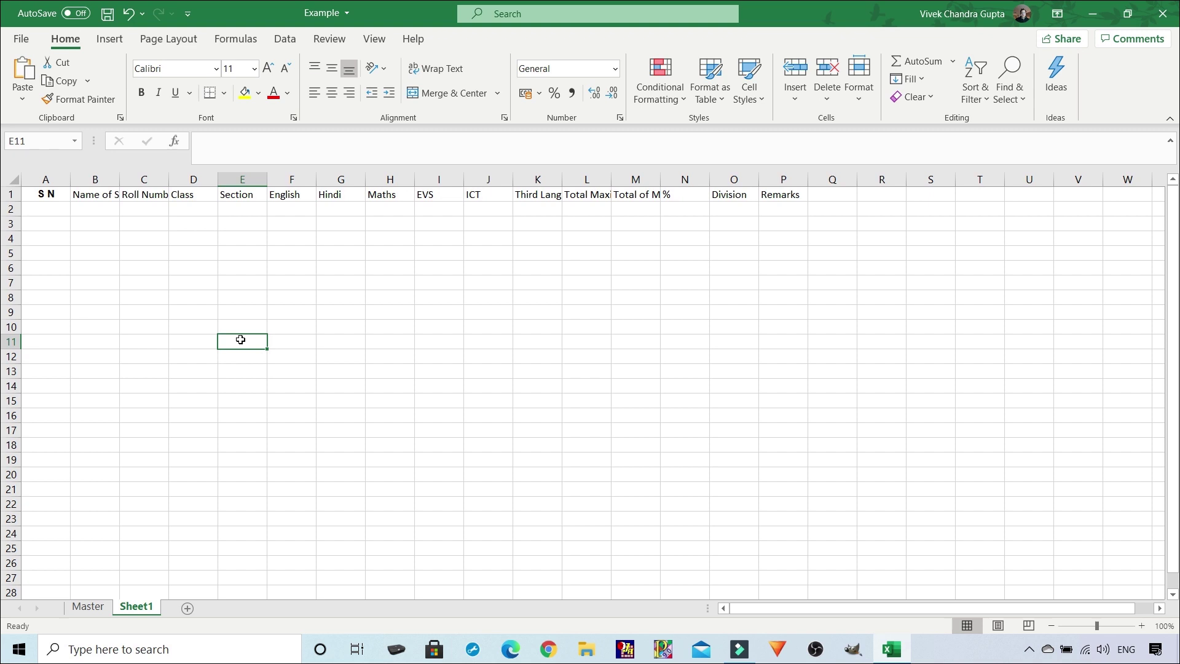
Copy A1's formatting onto Name of Student in B1 and autofit column B
left_click(49, 194)
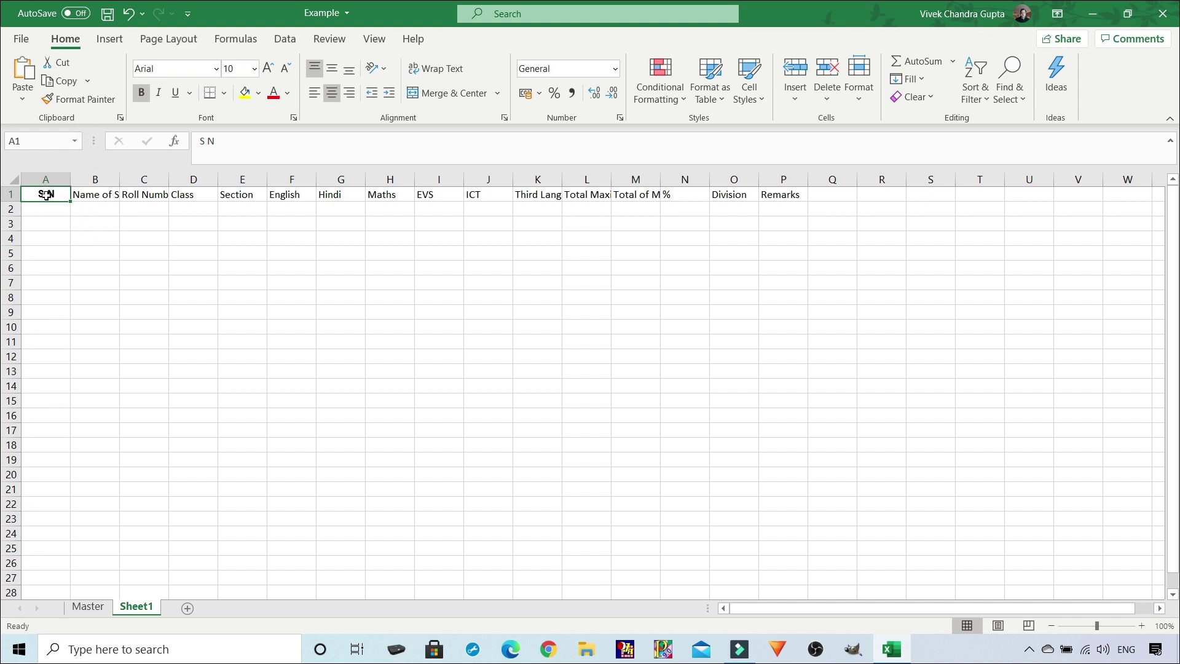
left_click(86, 99)
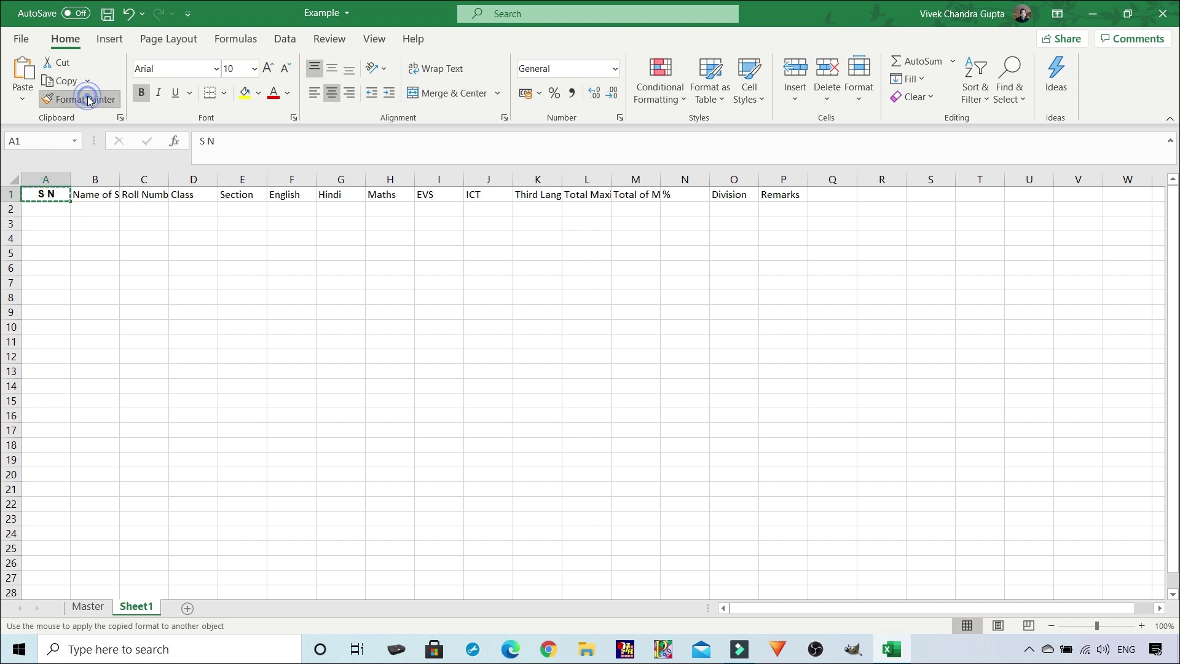
left_click(100, 195)
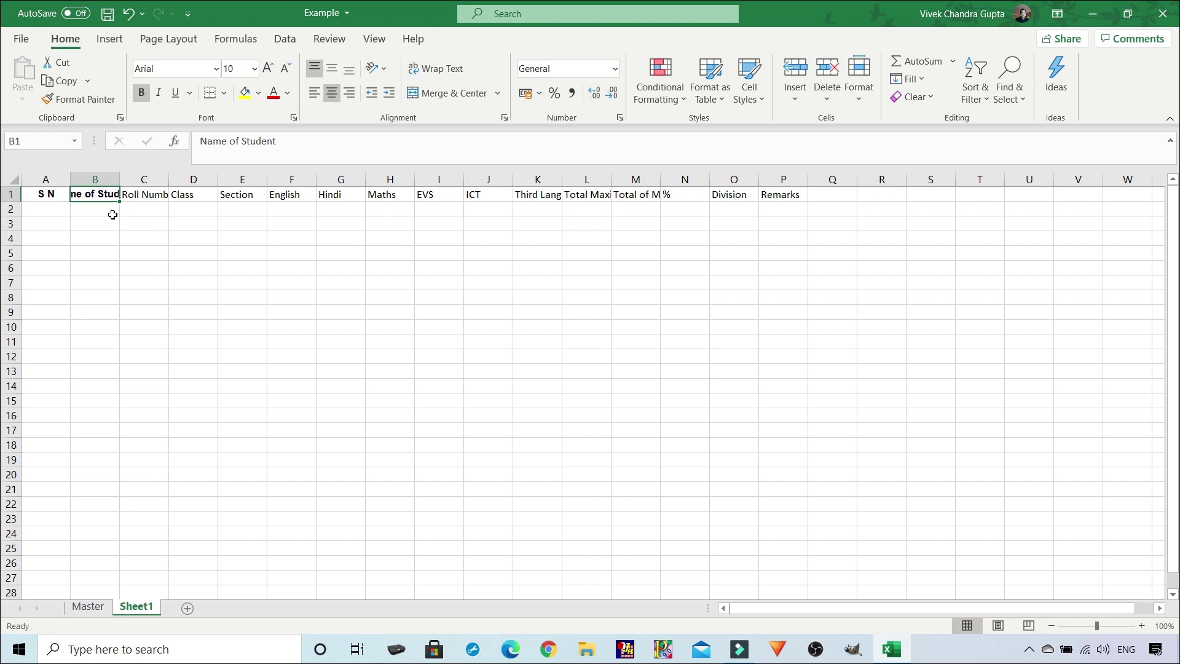
double_click(119, 179)
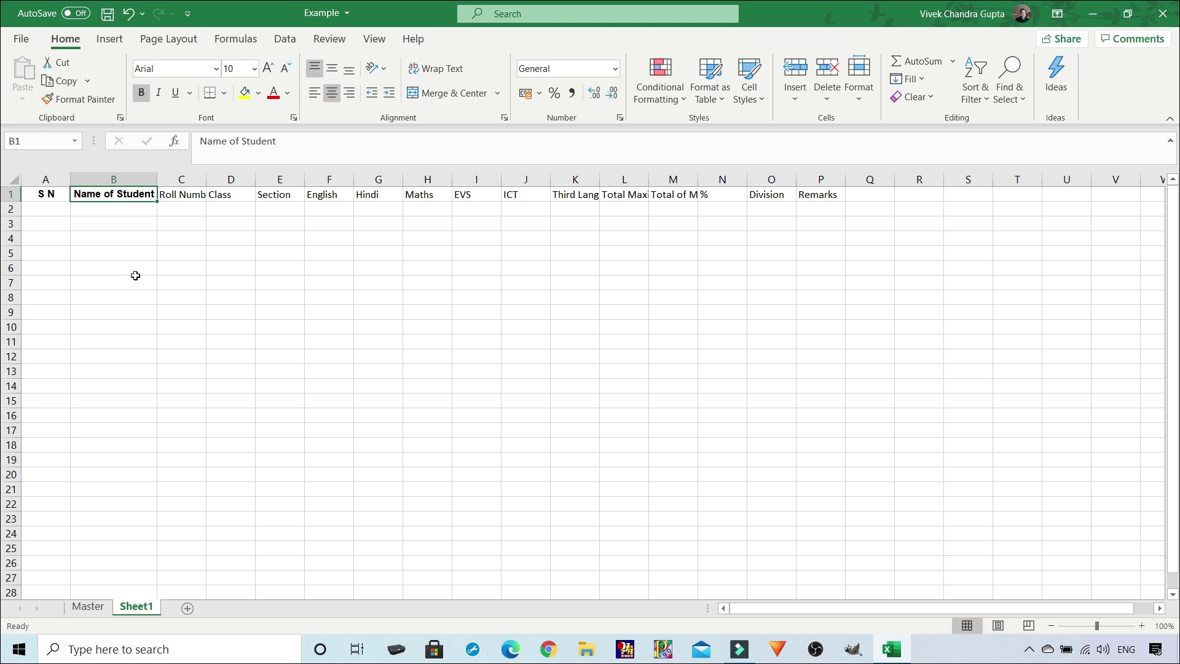
left_click(45, 194)
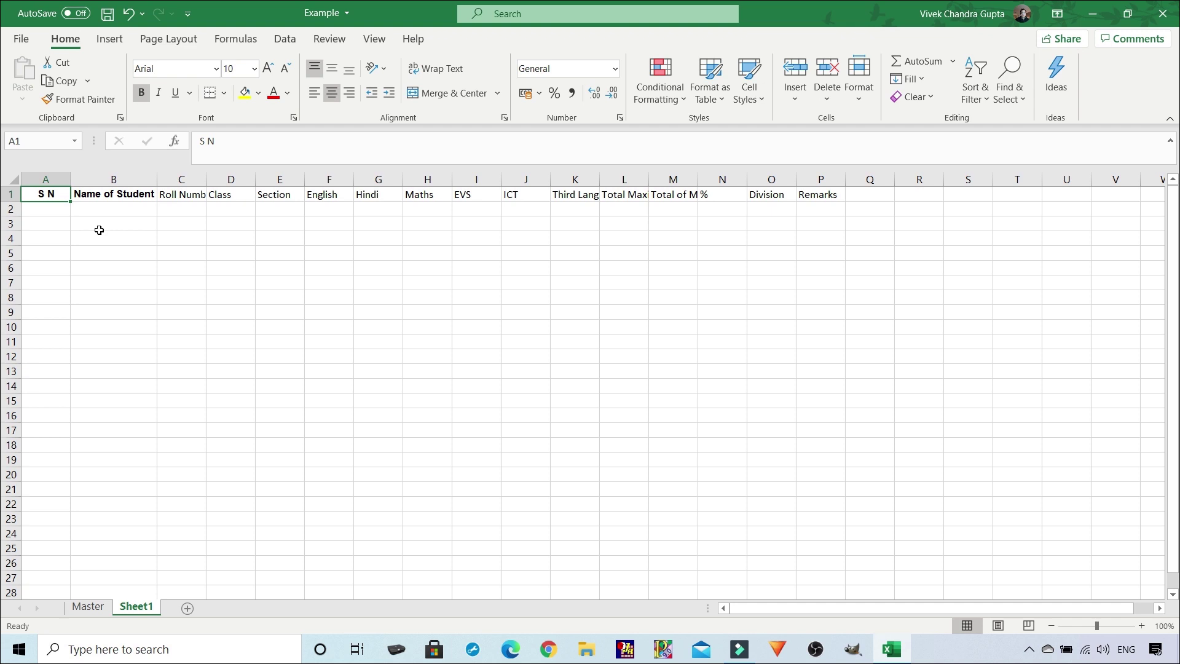
Make the header row A1:P1 bold, top-aligned and centred
key("ctrl+shift+Right")
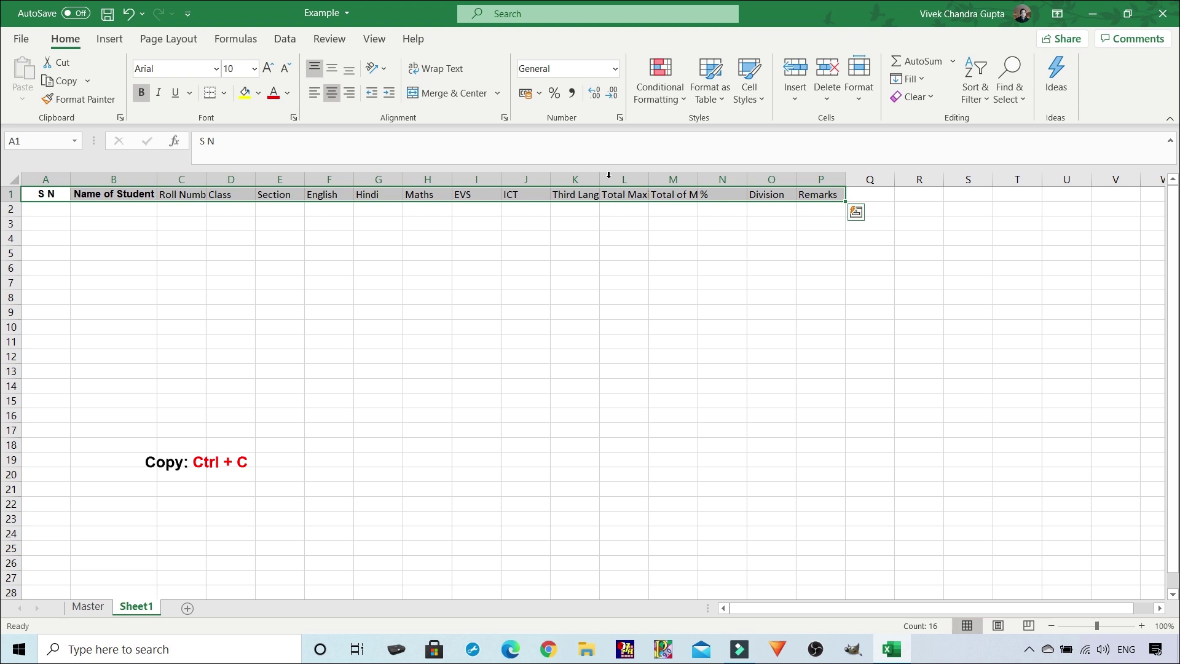
key("ctrl+c")
left_click(316, 69)
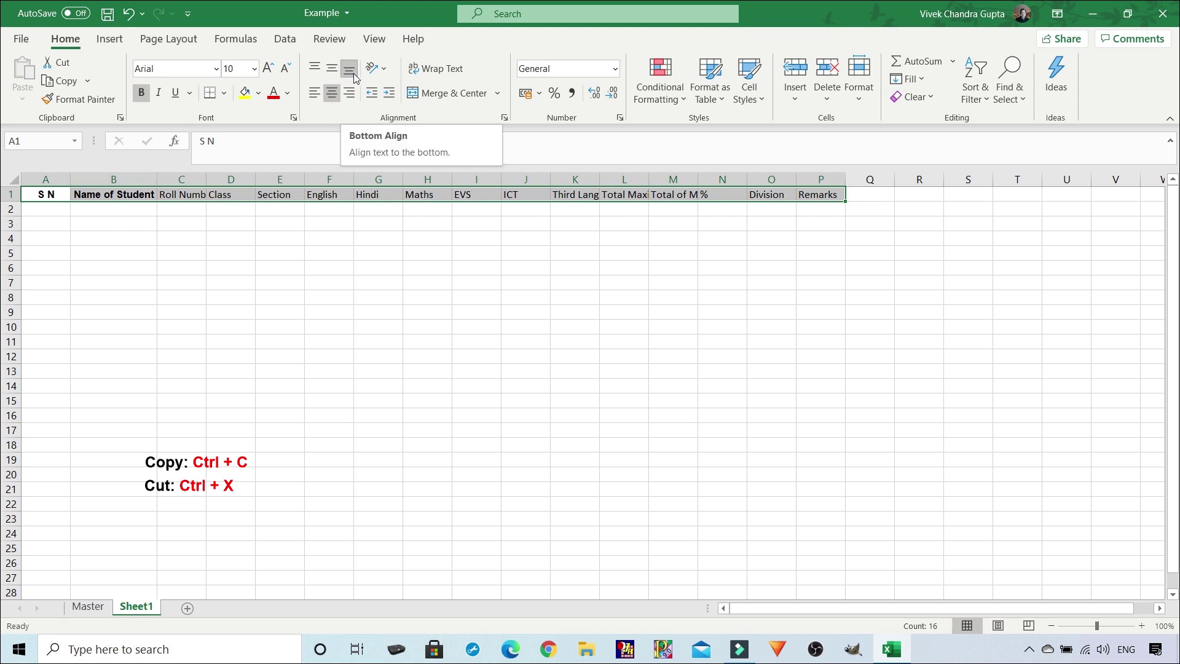
left_click(314, 70)
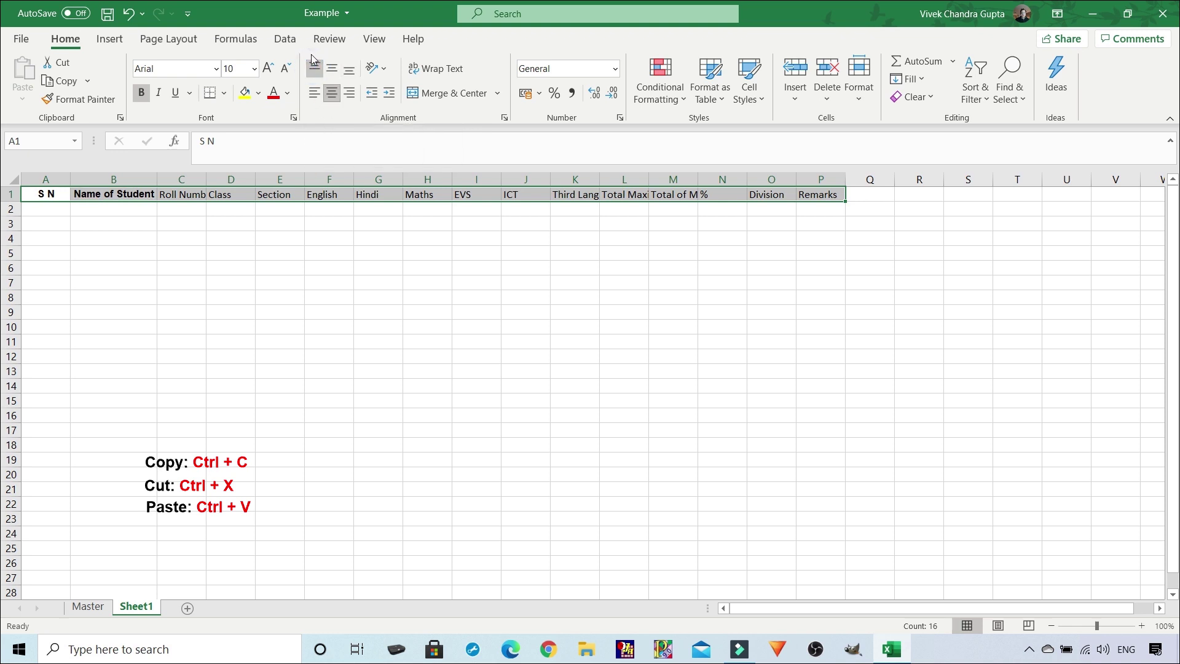
left_click(334, 99)
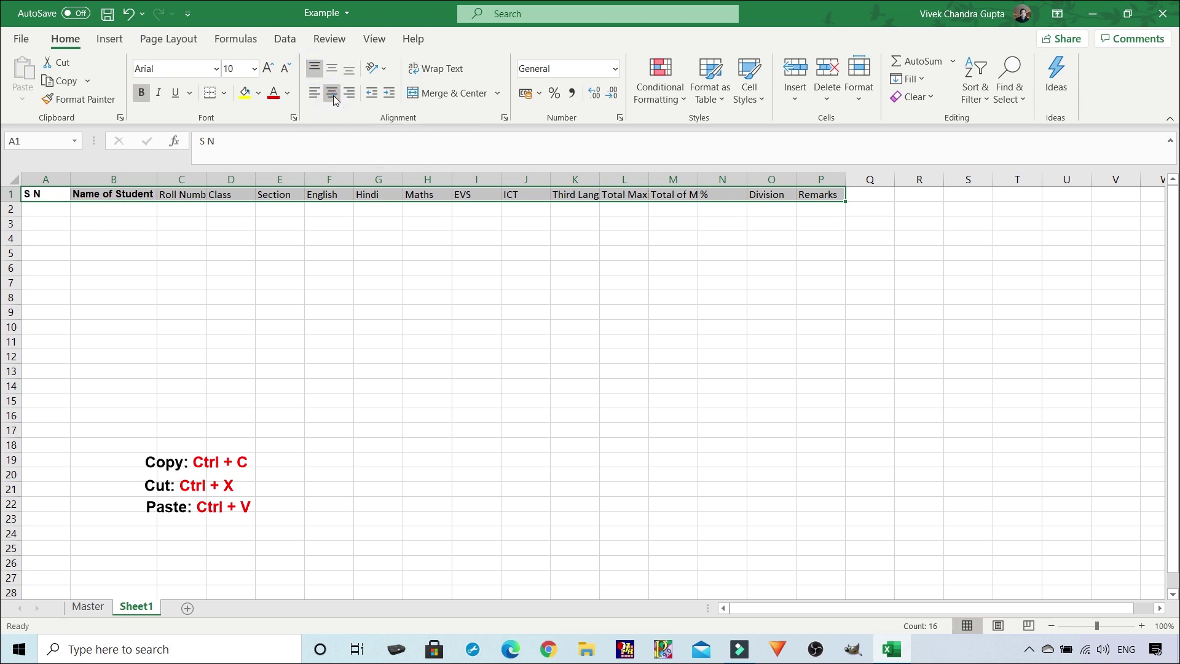
left_click(141, 94)
left_click(141, 95)
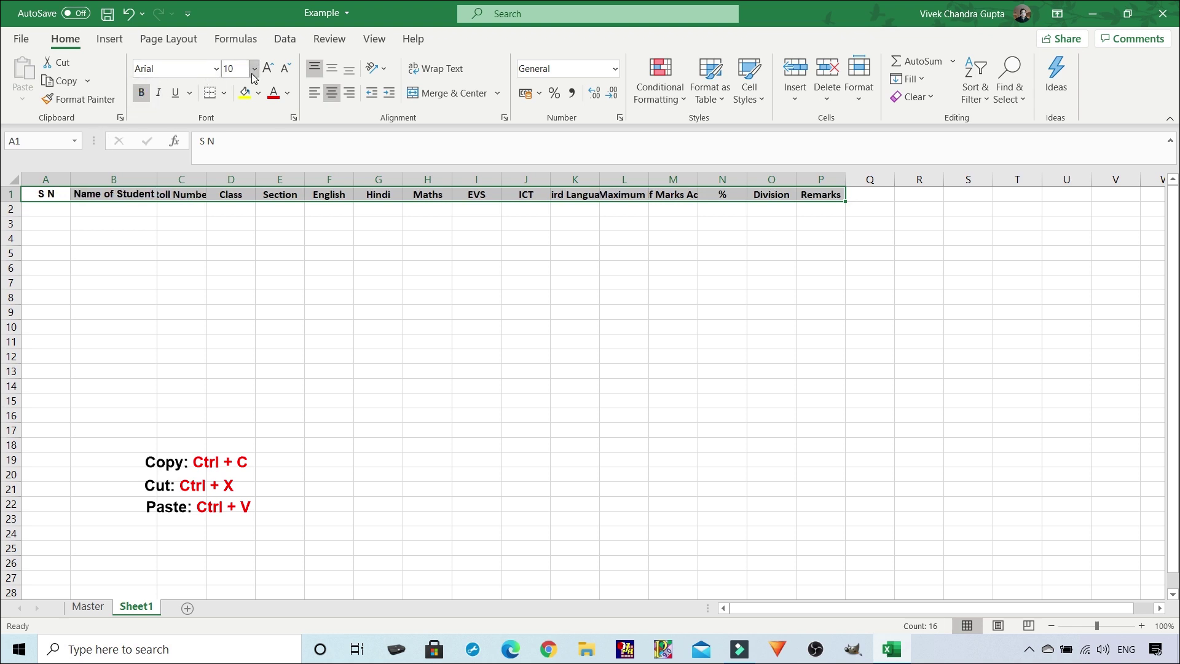
Give the header row All Borders and a grey fill
left_click(224, 94)
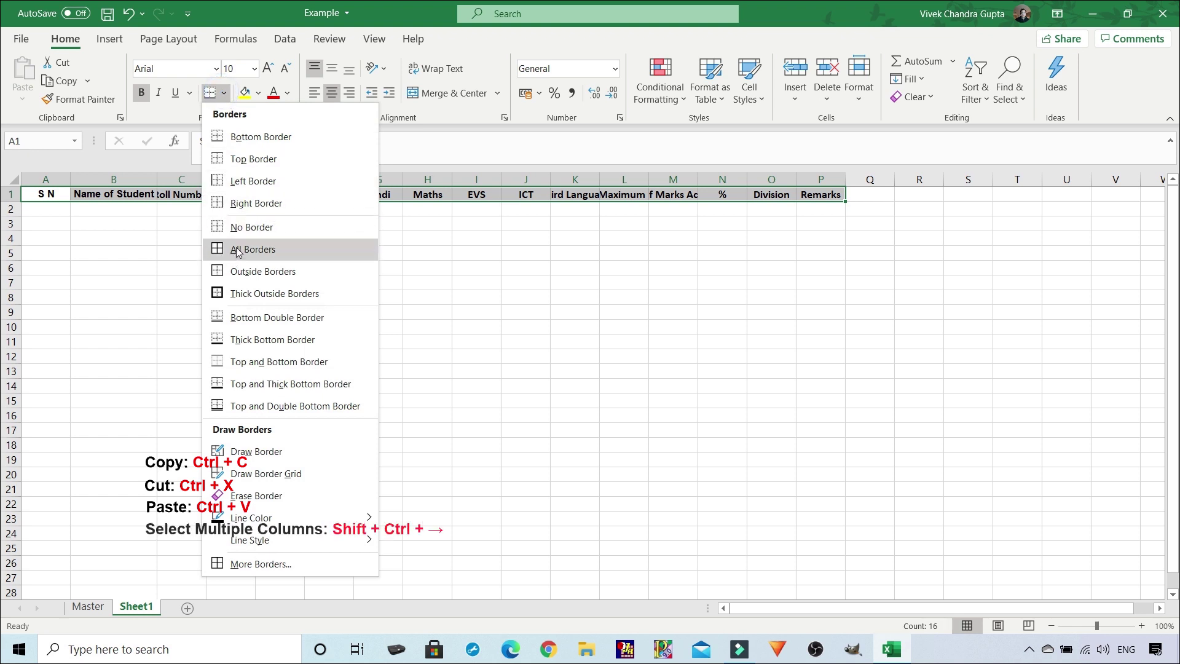
left_click(234, 249)
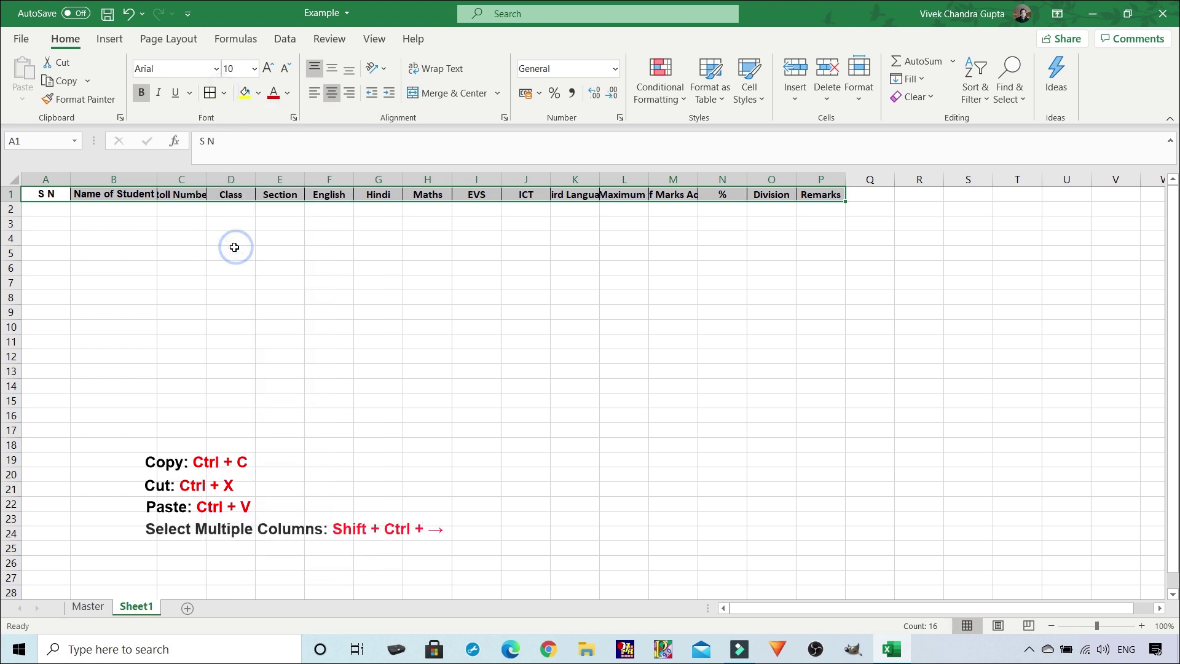
left_click(261, 94)
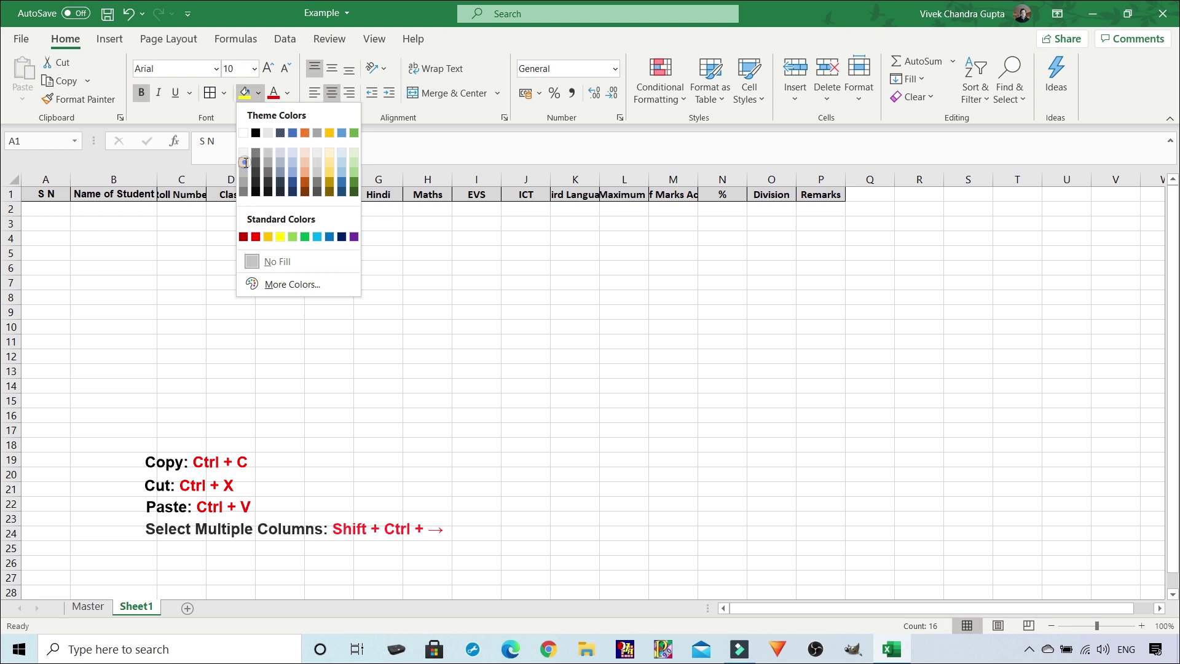
left_click(243, 170)
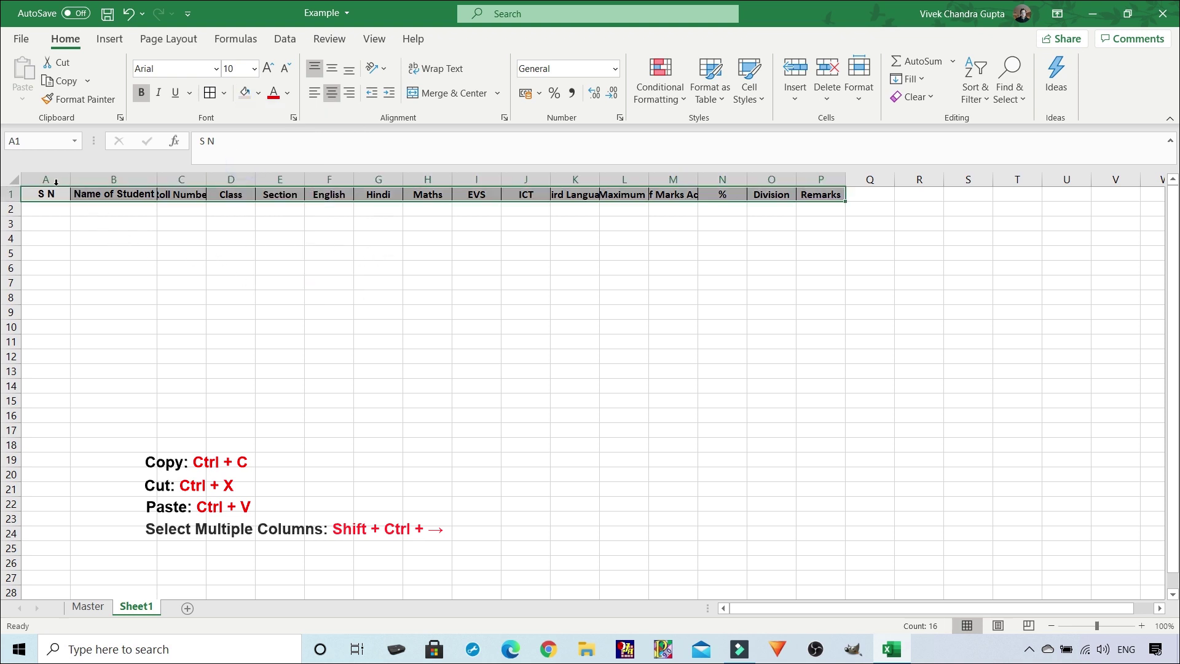
left_click(11, 181)
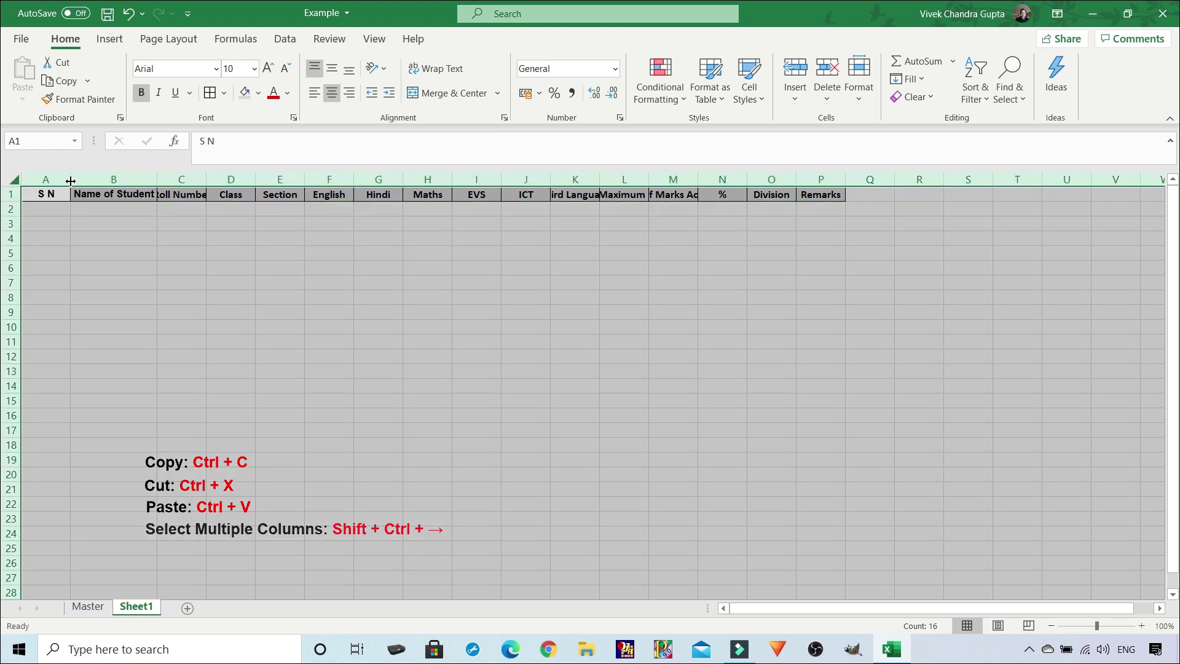
AutoFit every column so headers from S N to Remarks show in full, then deselect
double_click(70, 179)
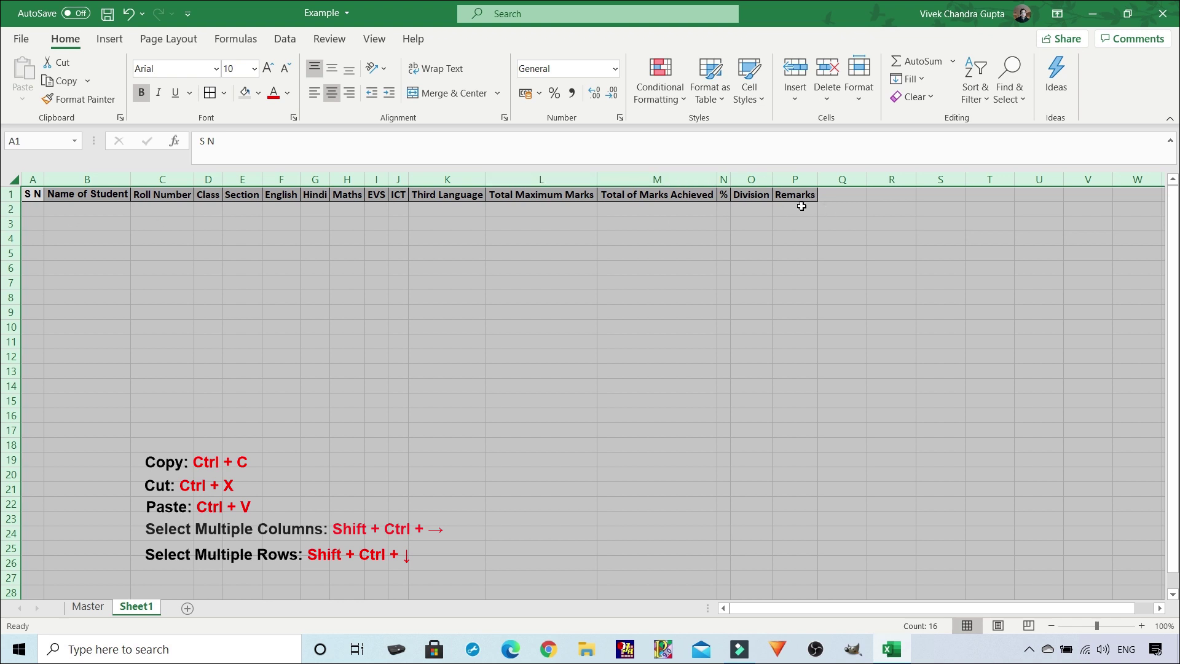
left_click(239, 314)
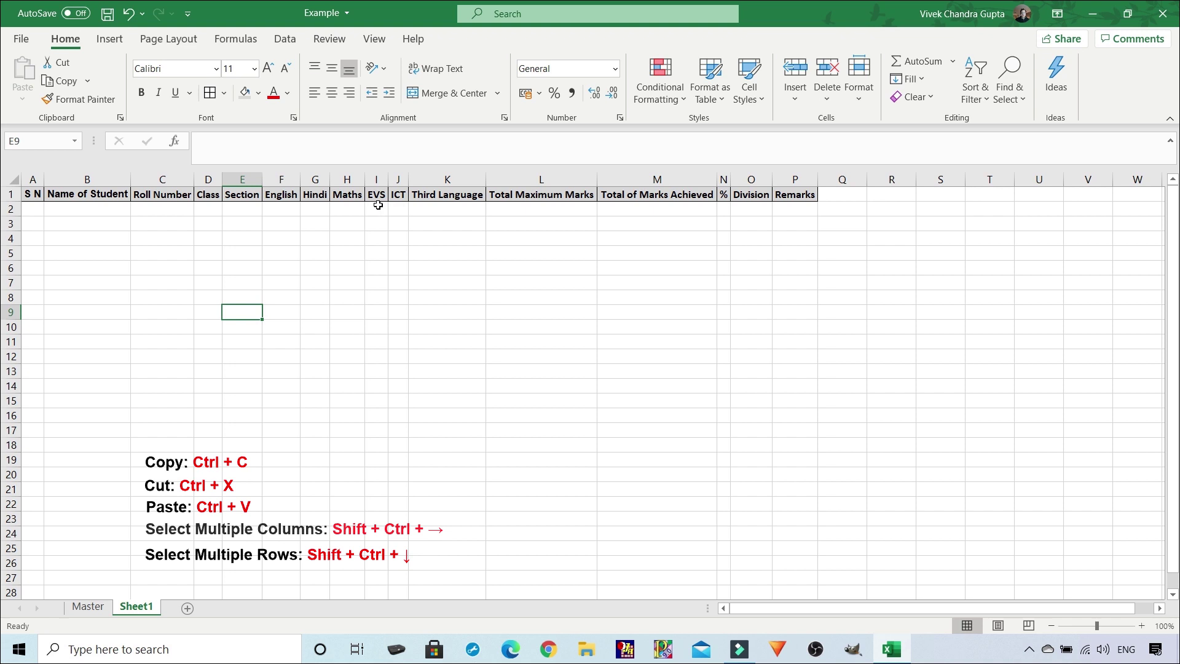
Widen columns F to J (English, Hindi, Maths, EVS, ICT) to one equal, larger width
left_click_drag(281, 179, 397, 177)
left_click_drag(408, 180, 425, 178)
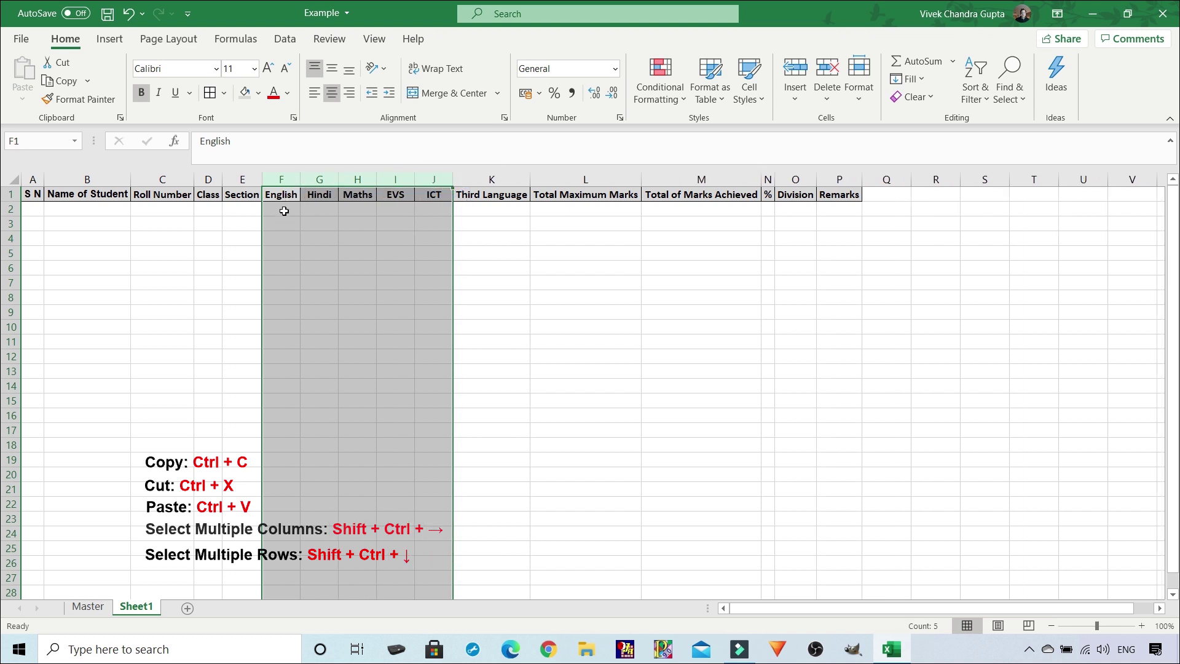
left_click_drag(301, 179, 308, 182)
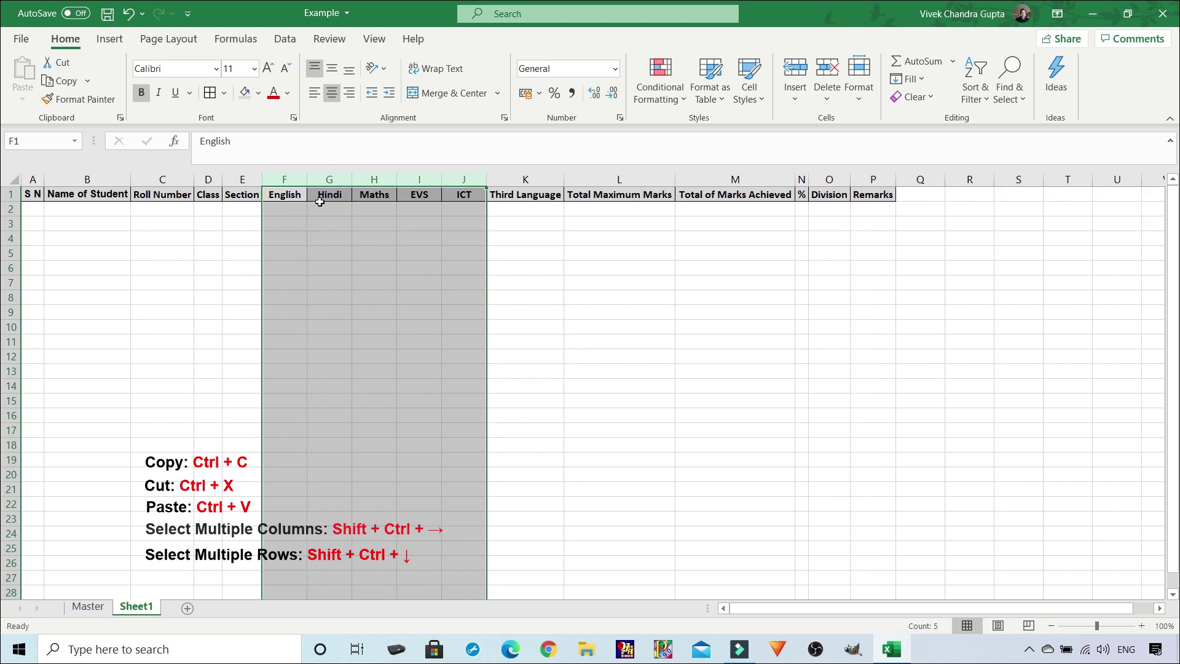
left_click(231, 279)
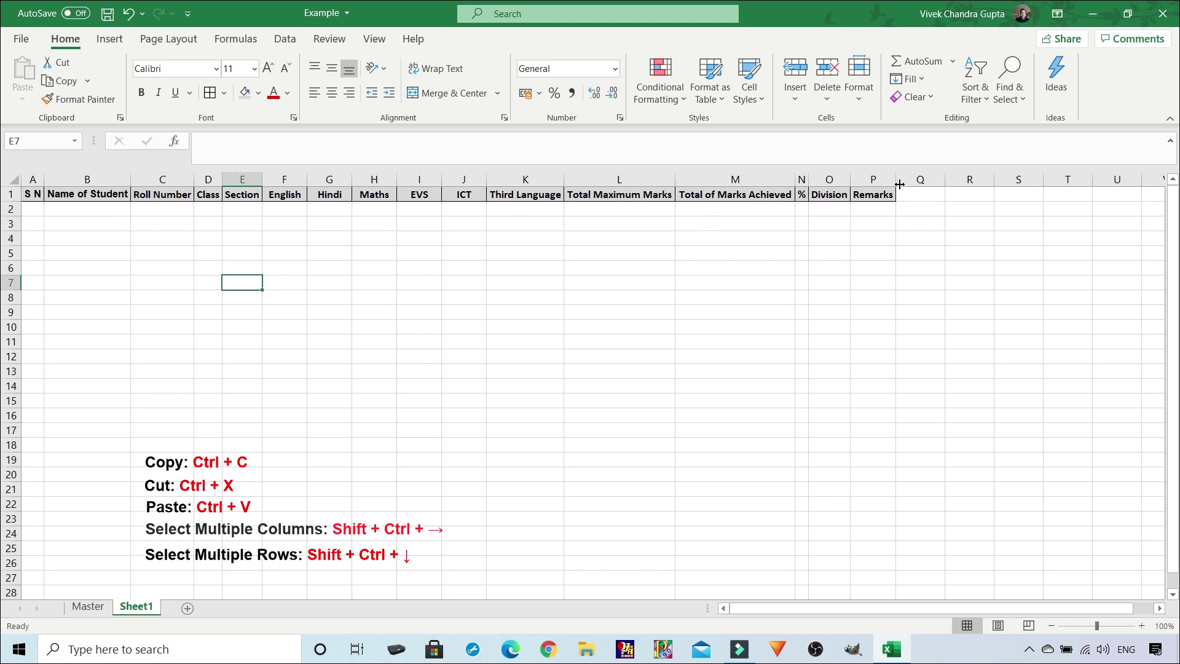
Set the Remarks column width to 10
left_click(879, 180)
right_click(879, 180)
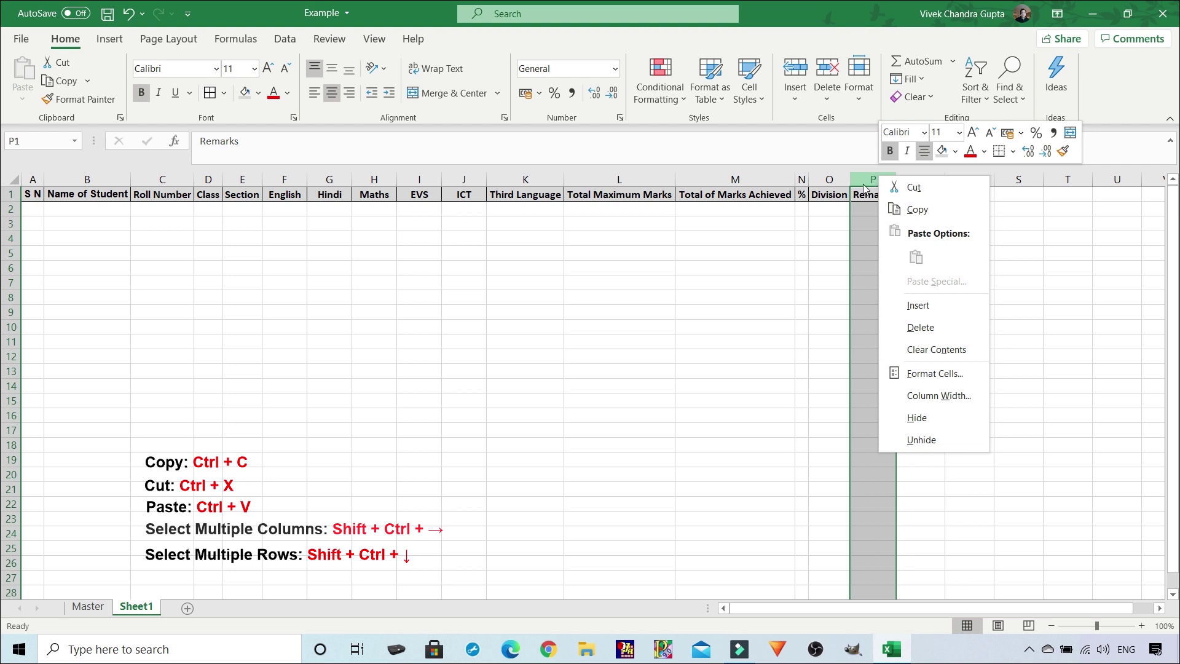
left_click(866, 184)
left_click(868, 183)
right_click(869, 182)
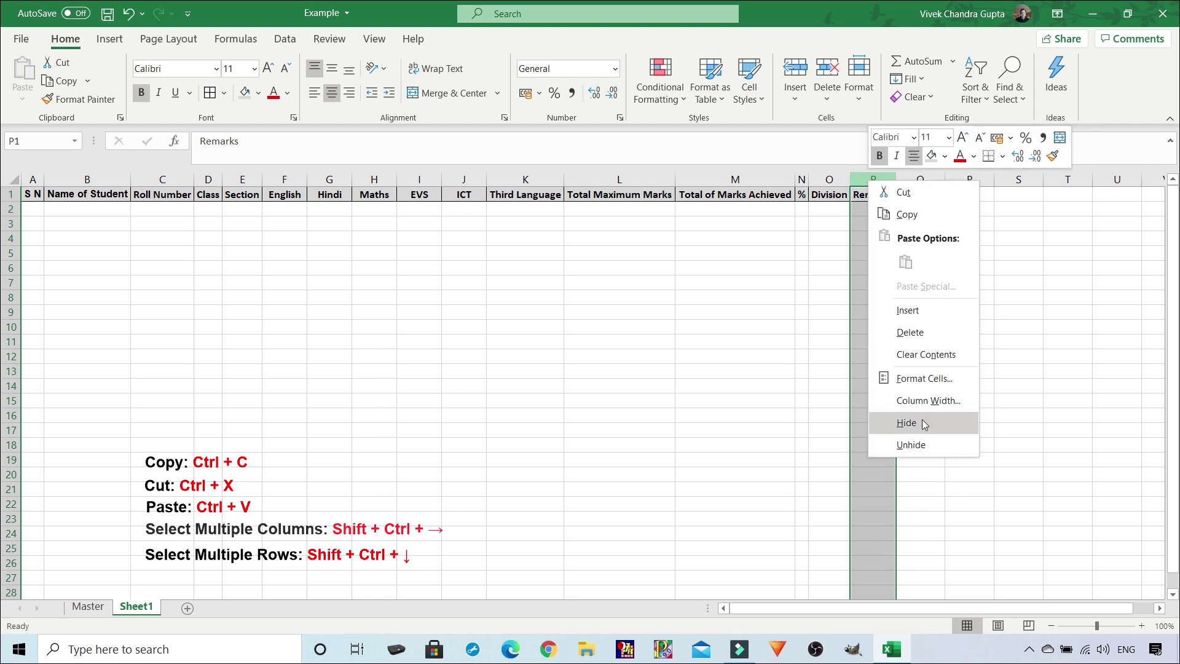
left_click(937, 400)
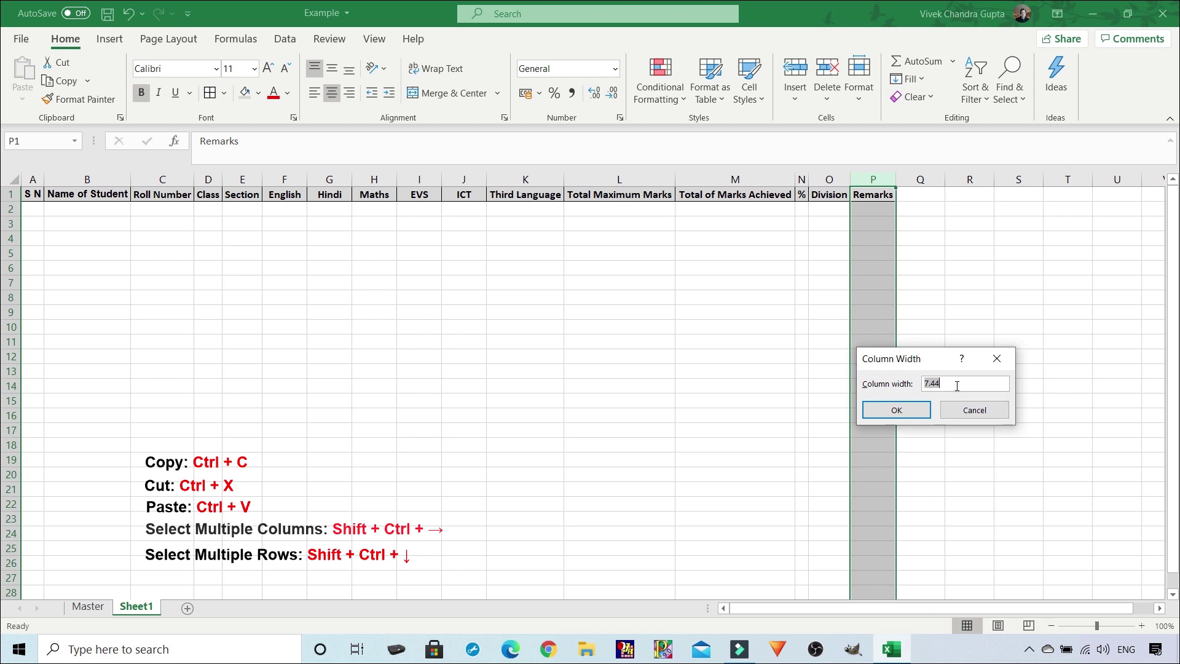
type("10")
key("Return")
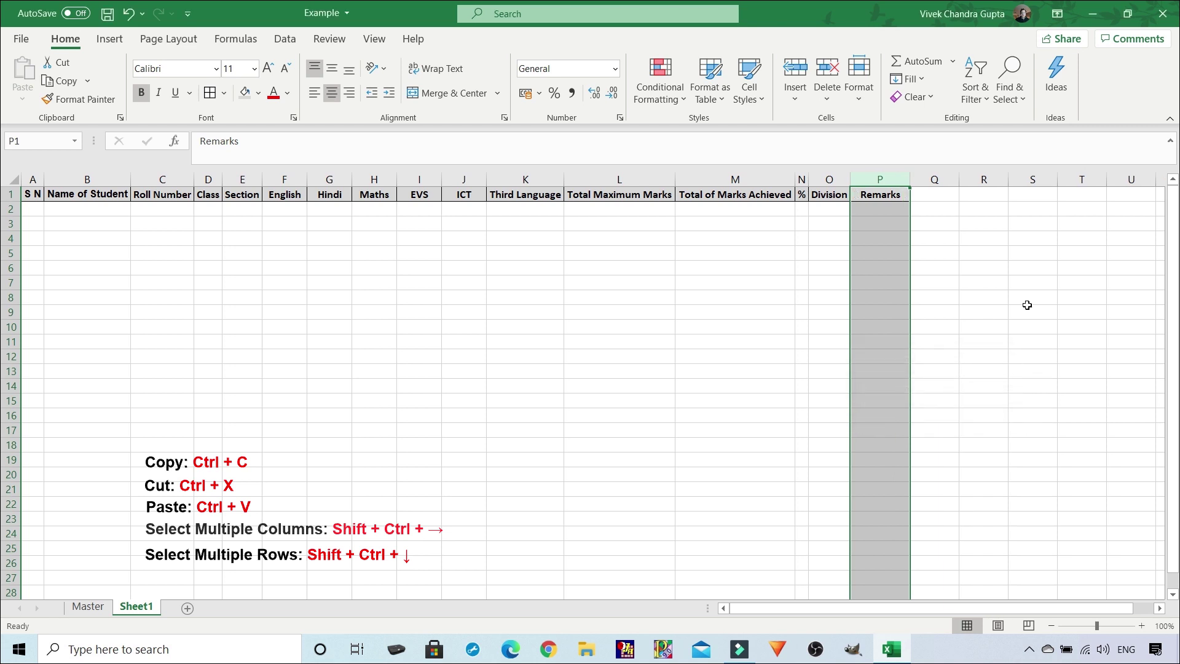
Increase the Remarks column width to 20
right_click(895, 181)
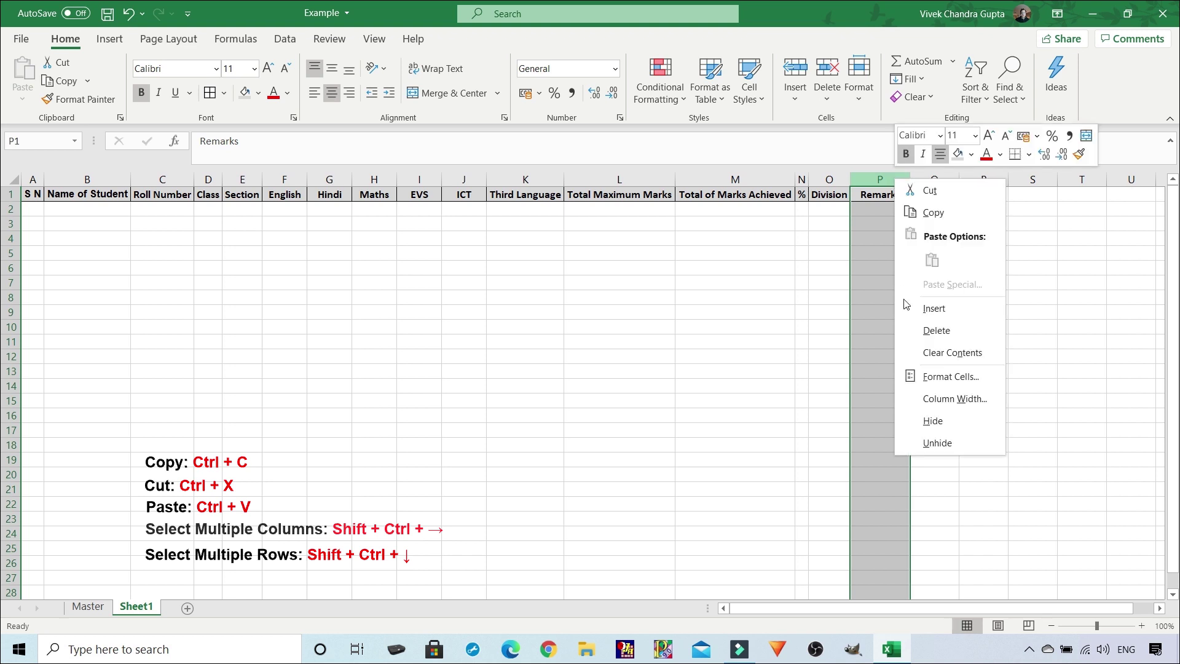
left_click(934, 398)
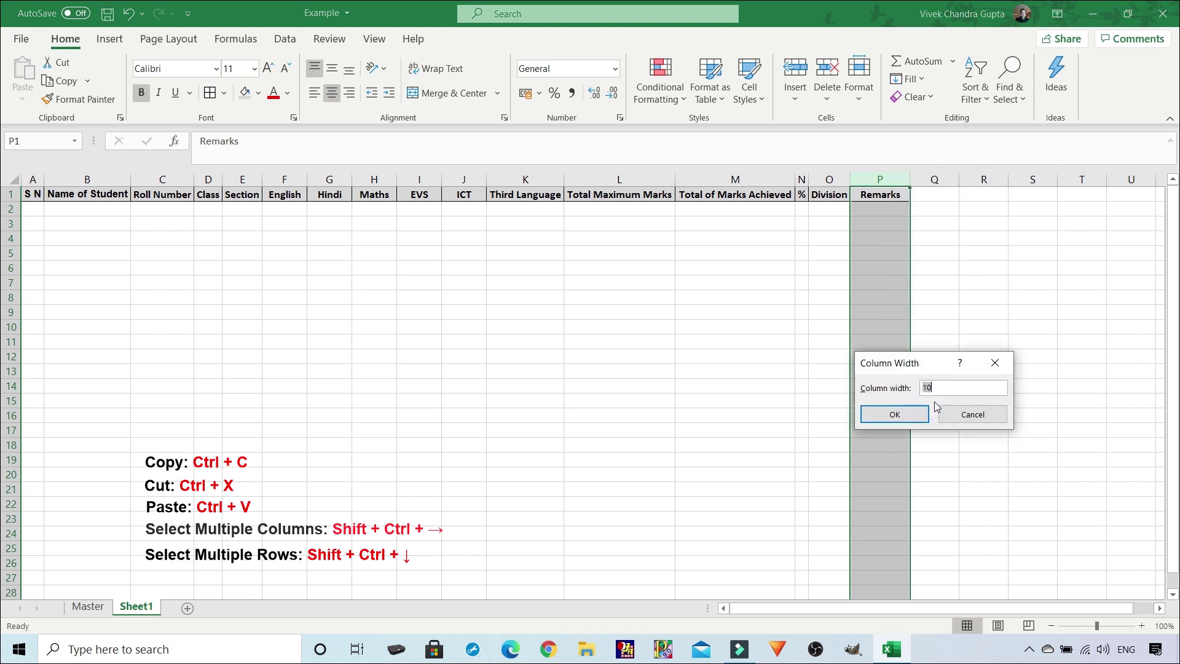
type("20")
key("Return")
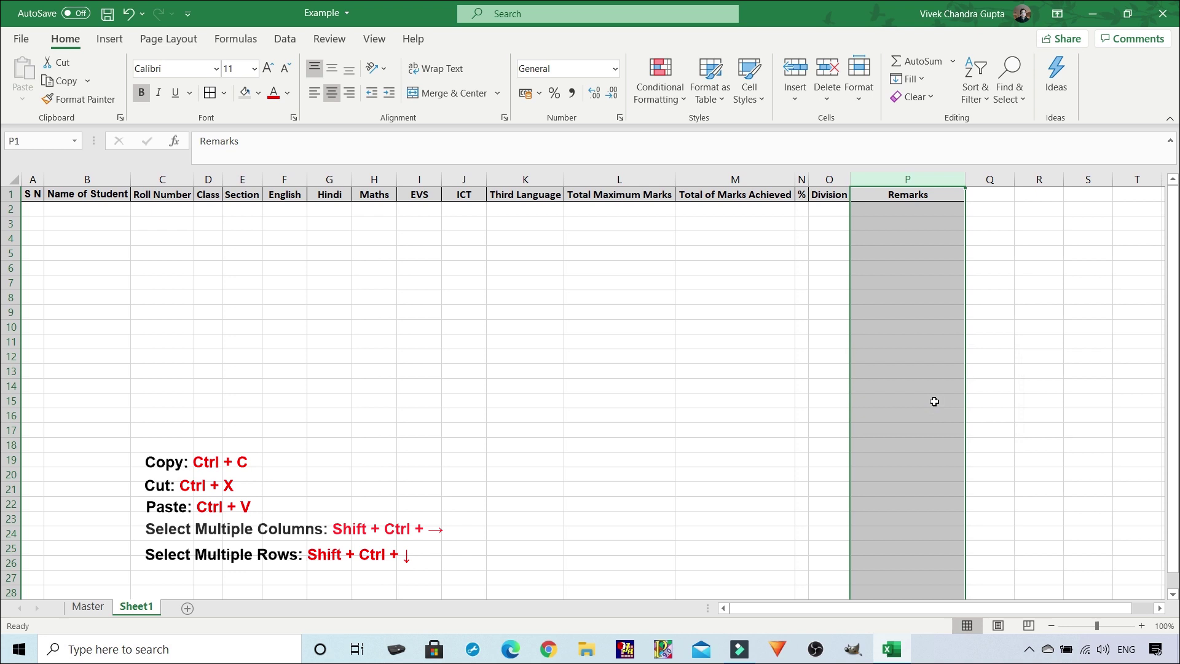
left_click(821, 293)
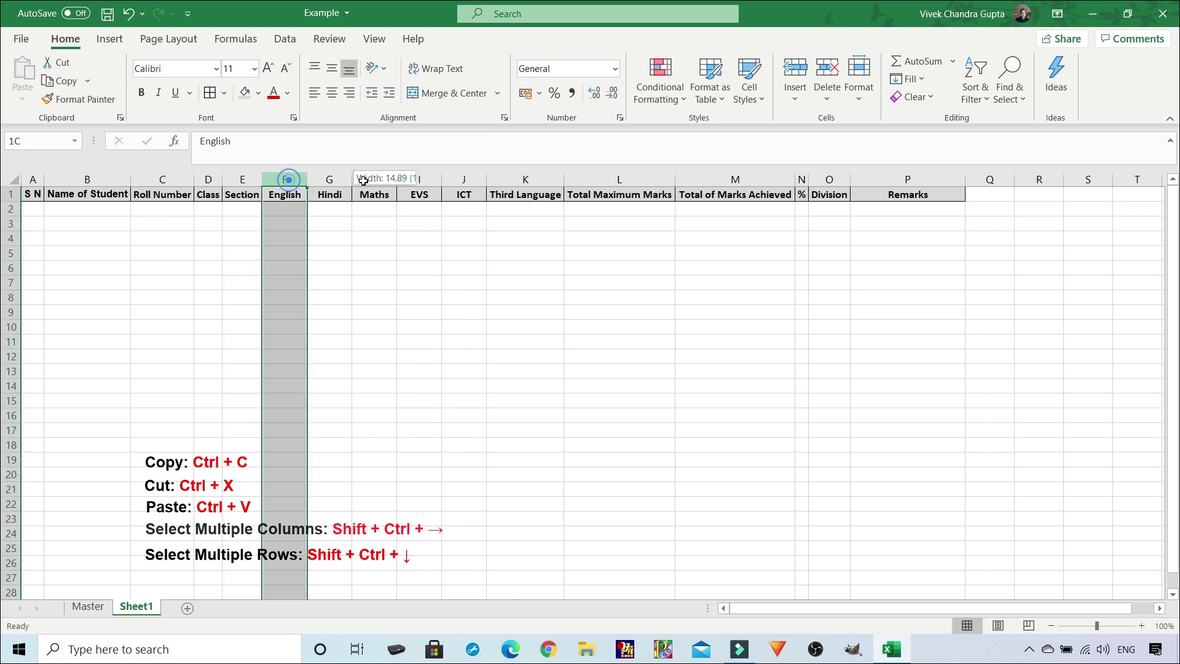
Narrow the Total Maximum Marks and Total of Marks Achieved columns (L and M) to equal widths
left_click_drag(292, 178, 541, 179)
left_click(810, 269)
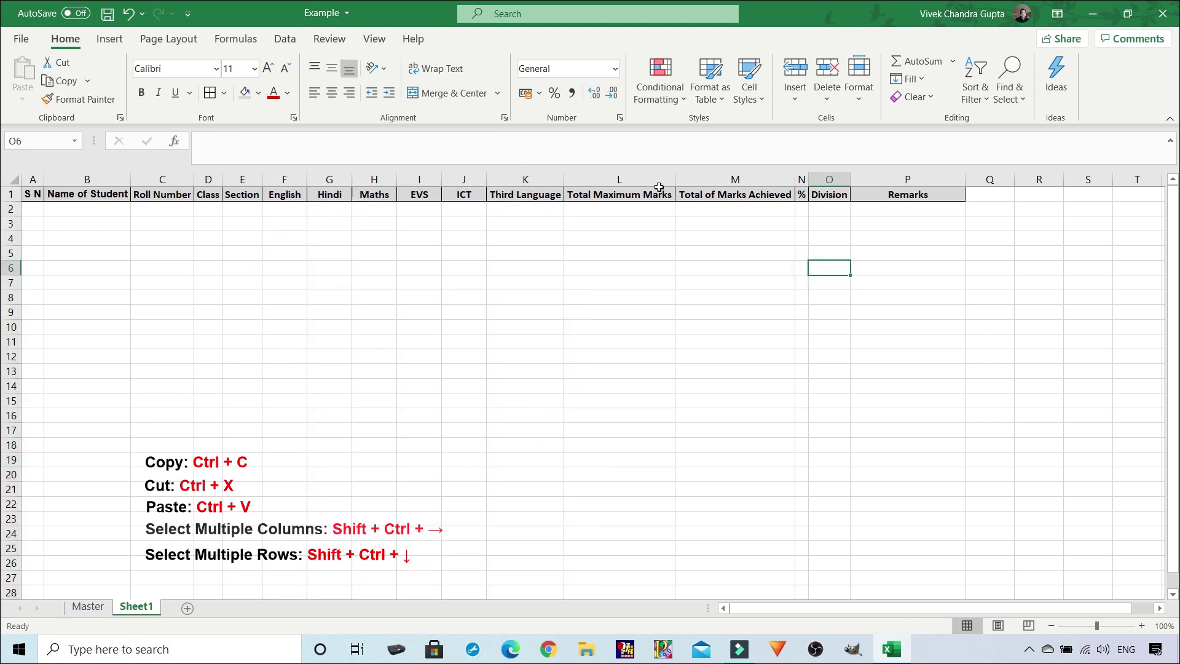
mouse_move(653, 178)
left_mouse_down()
mouse_move(705, 178)
mouse_move(644, 188)
left_mouse_up()
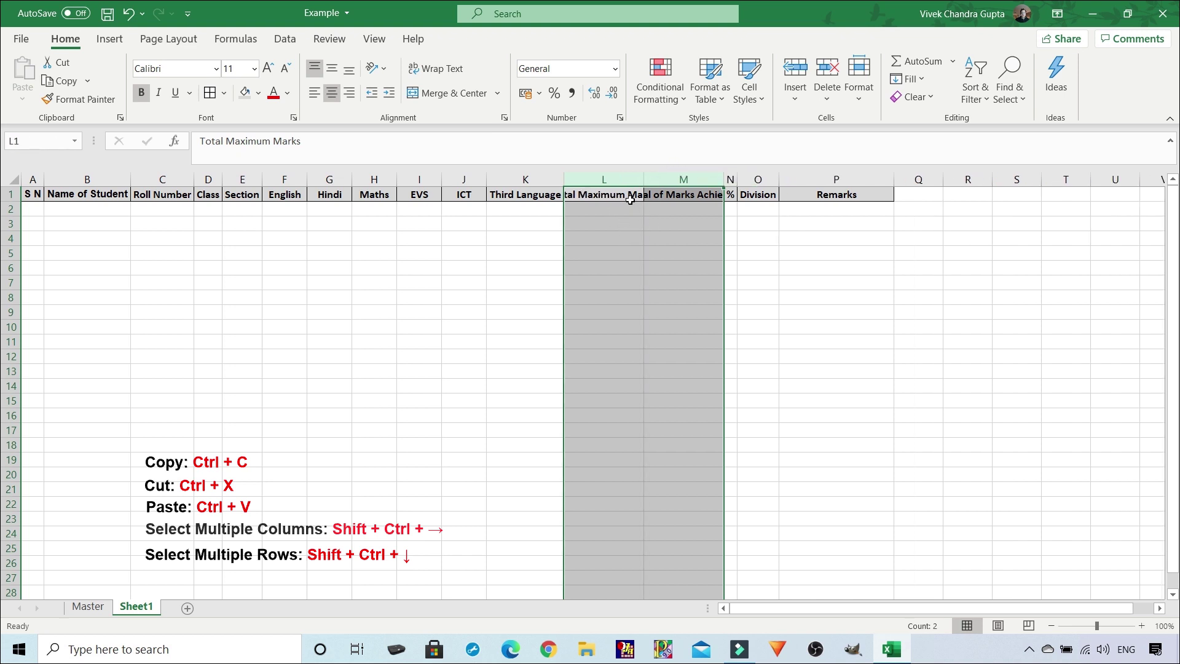
left_click(675, 197)
left_click(626, 195)
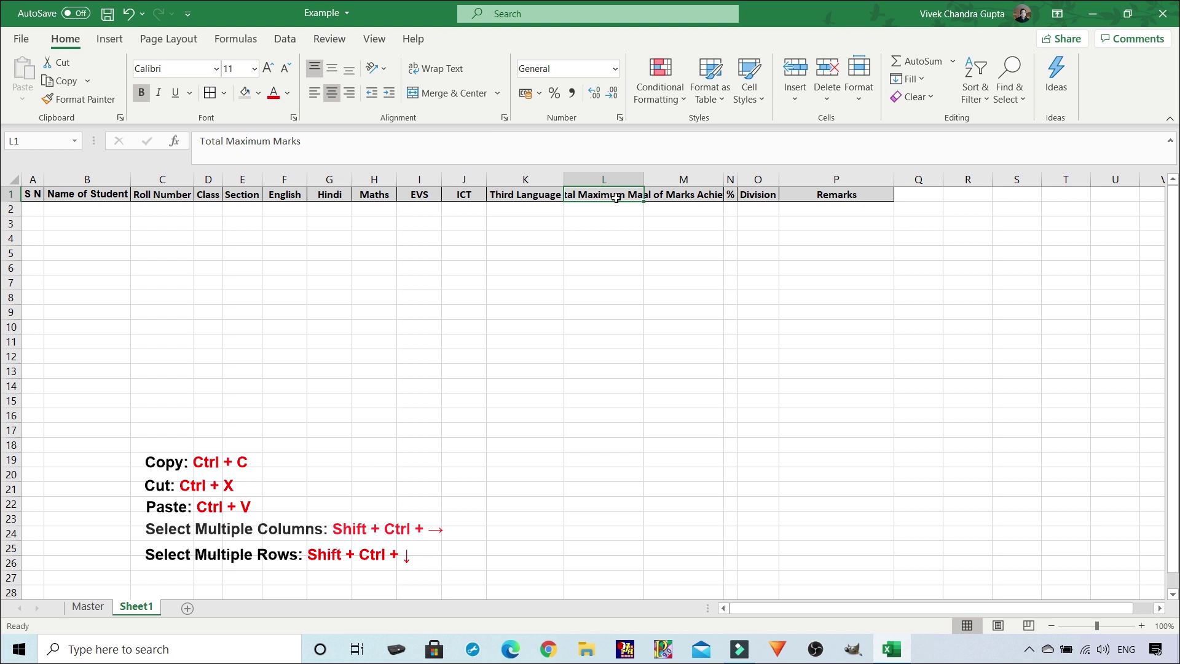
Wrap the L1 header text and copy that wrapping to M1 with Format Painter
left_click(441, 73)
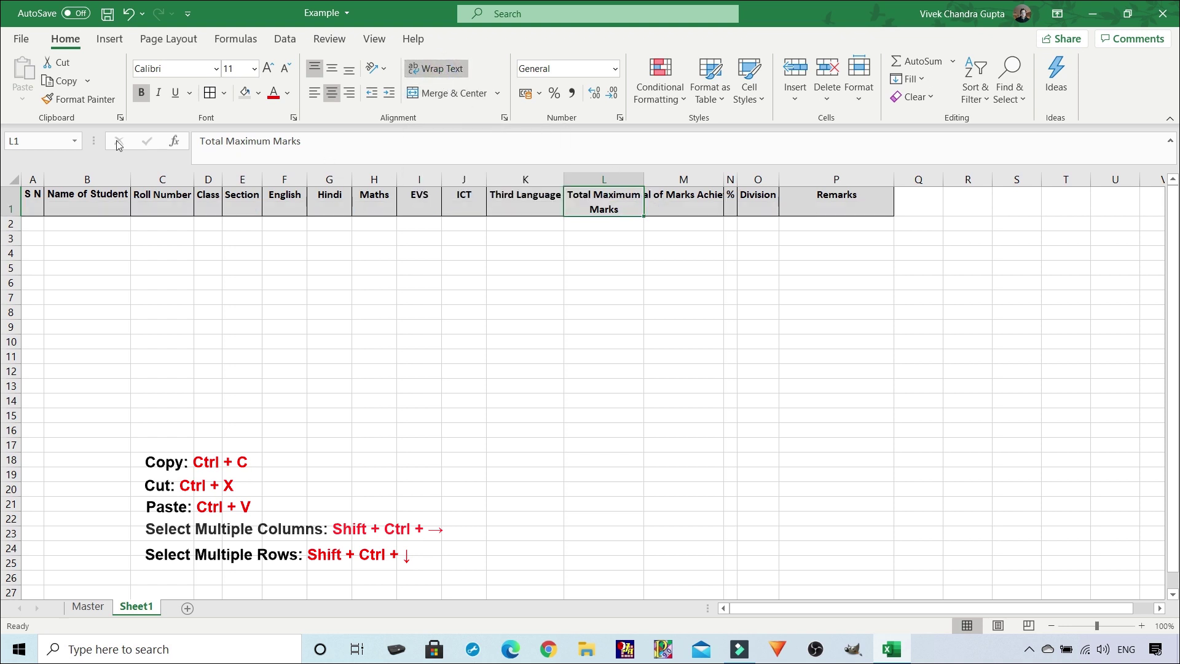
left_click(80, 99)
left_click(666, 203)
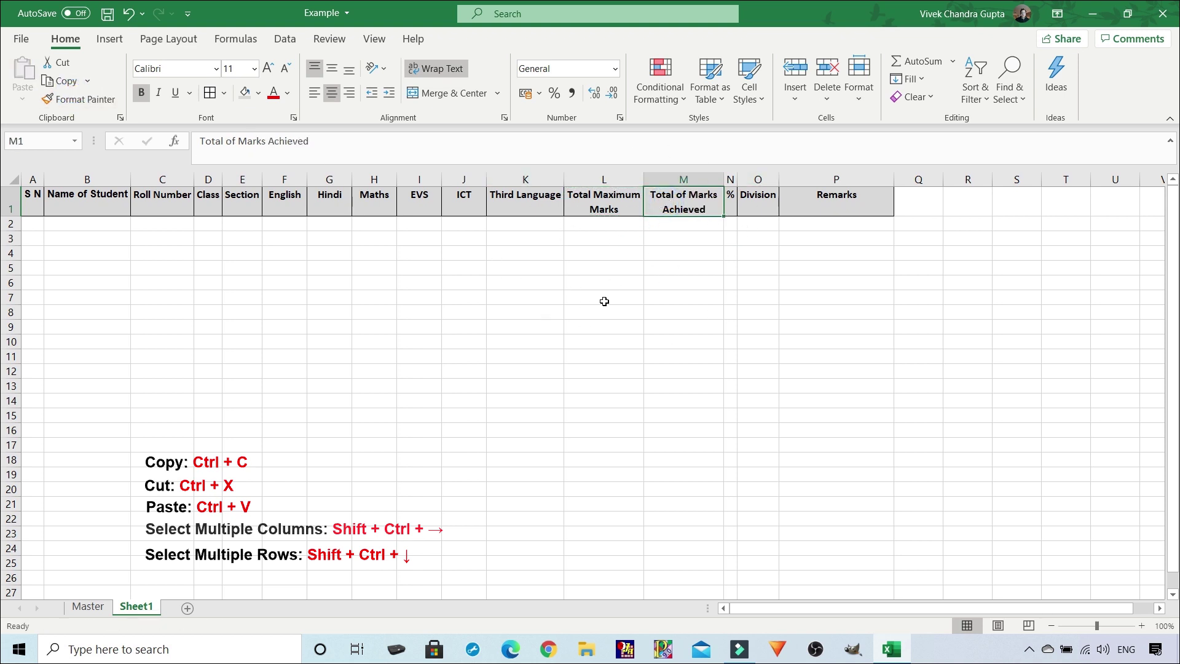
Widen the %, Name of Student and Roll Number columns
mouse_move(737, 179)
left_mouse_down()
mouse_move(790, 179)
mouse_move(771, 182)
left_mouse_up()
left_click(780, 270)
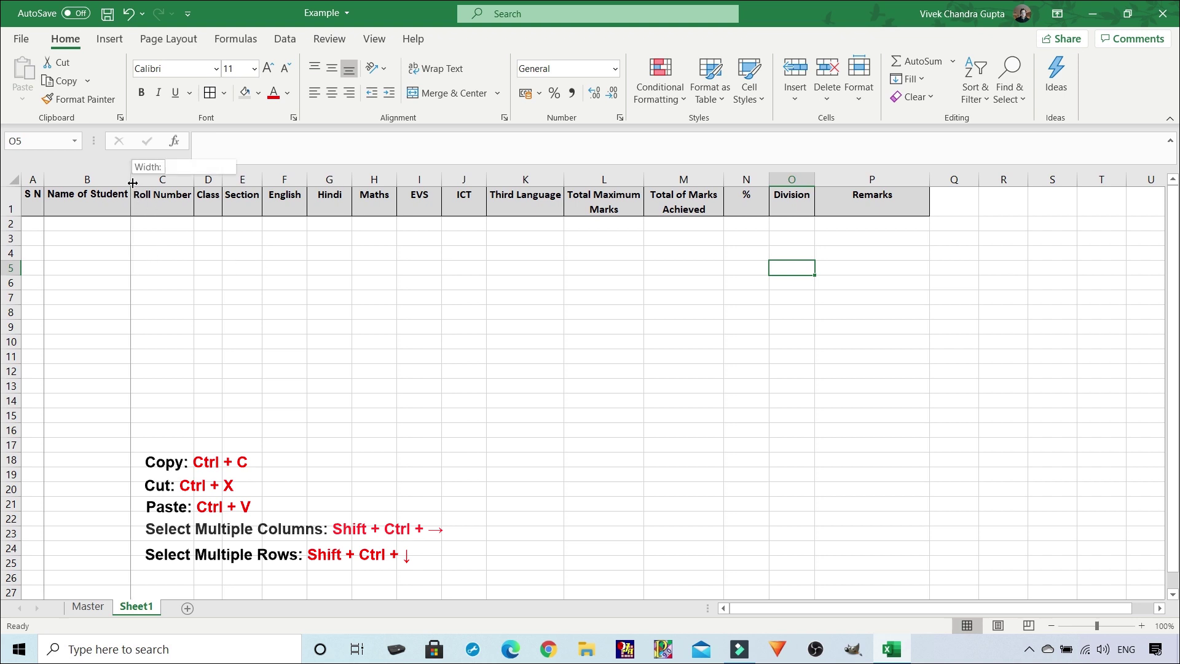
left_click_drag(134, 183, 149, 182)
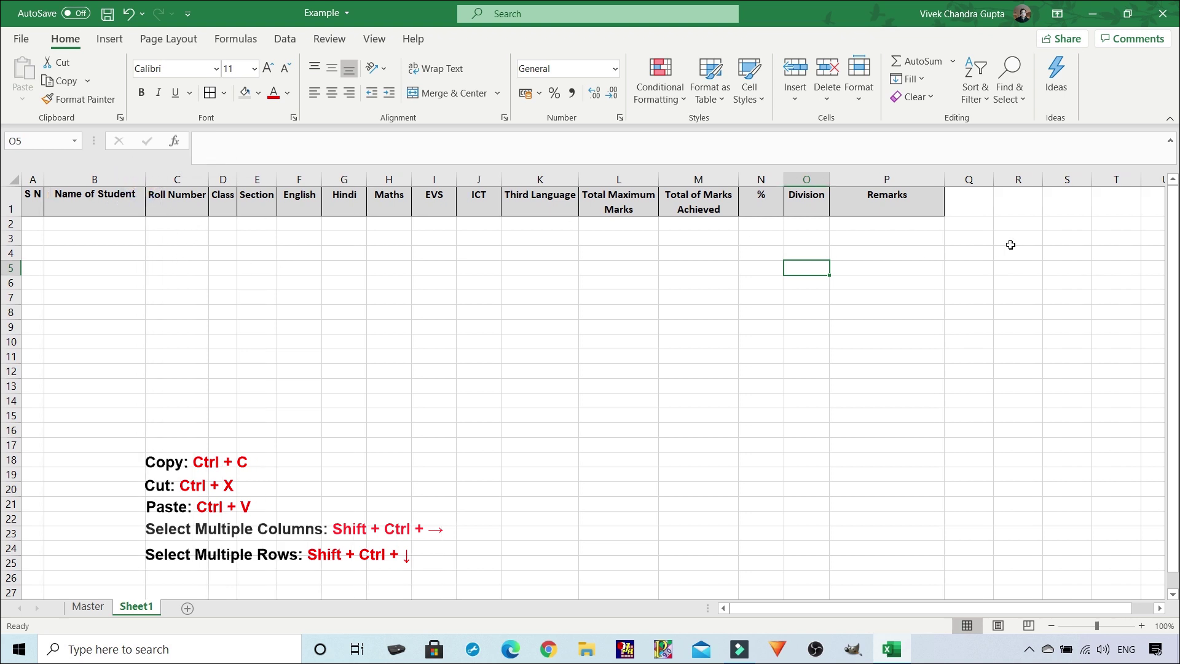
left_click_drag(209, 183, 275, 182)
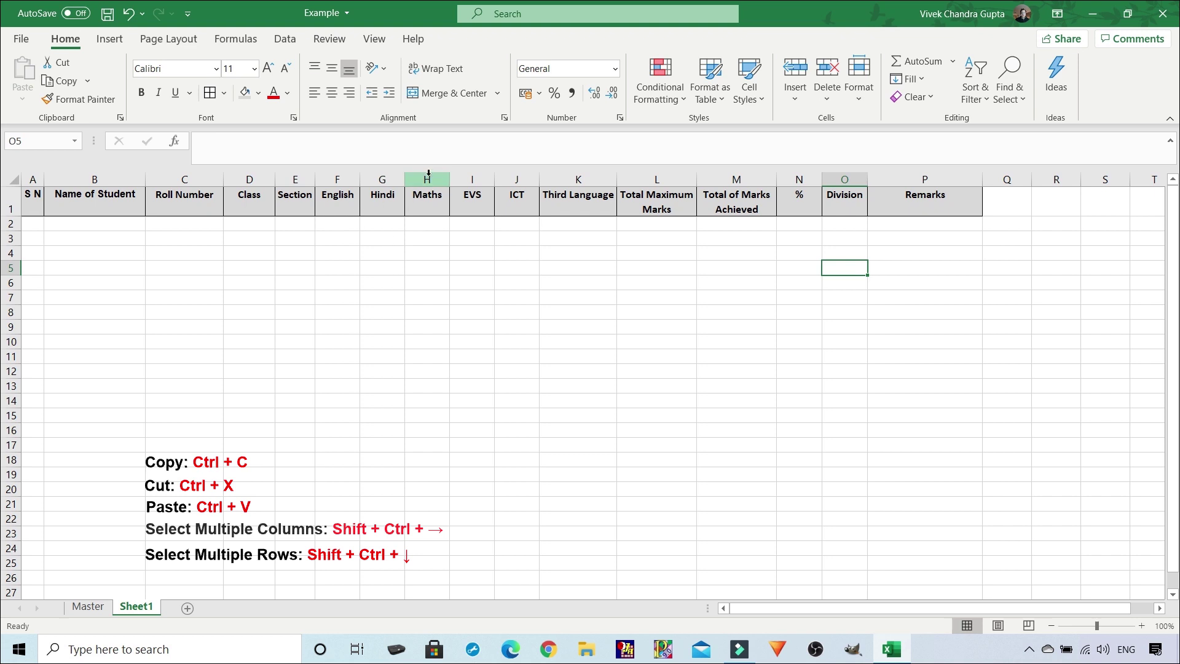
left_click(428, 179)
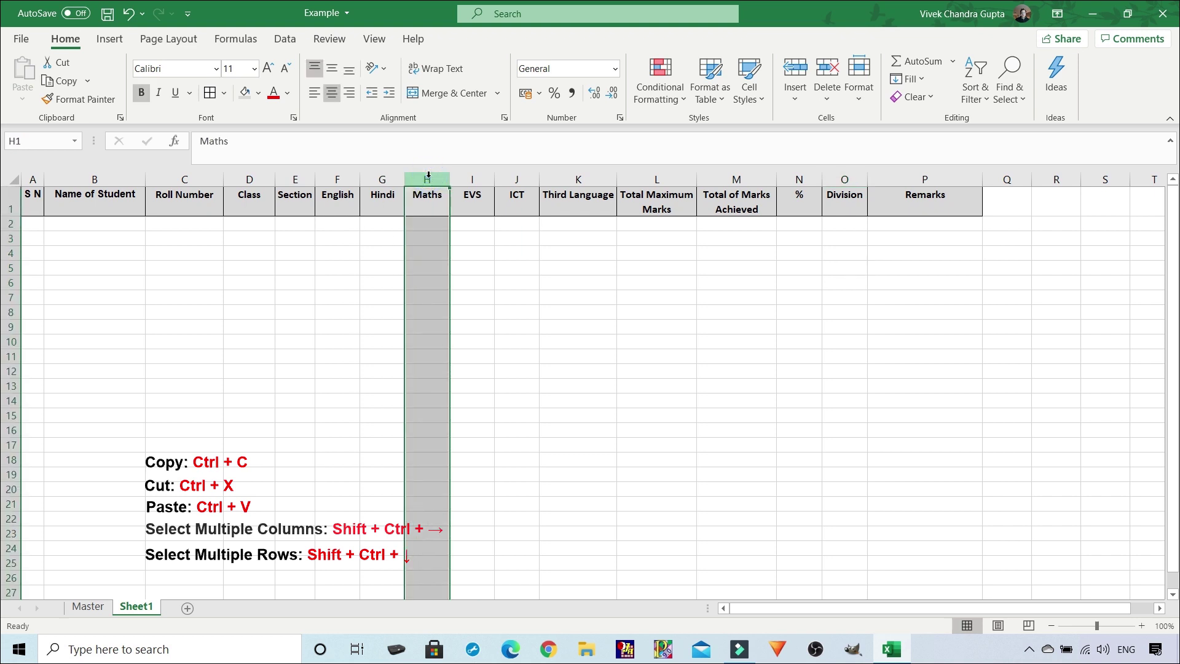
Insert blank columns before Maths and ICT, then delete the blank column again
right_click(429, 175)
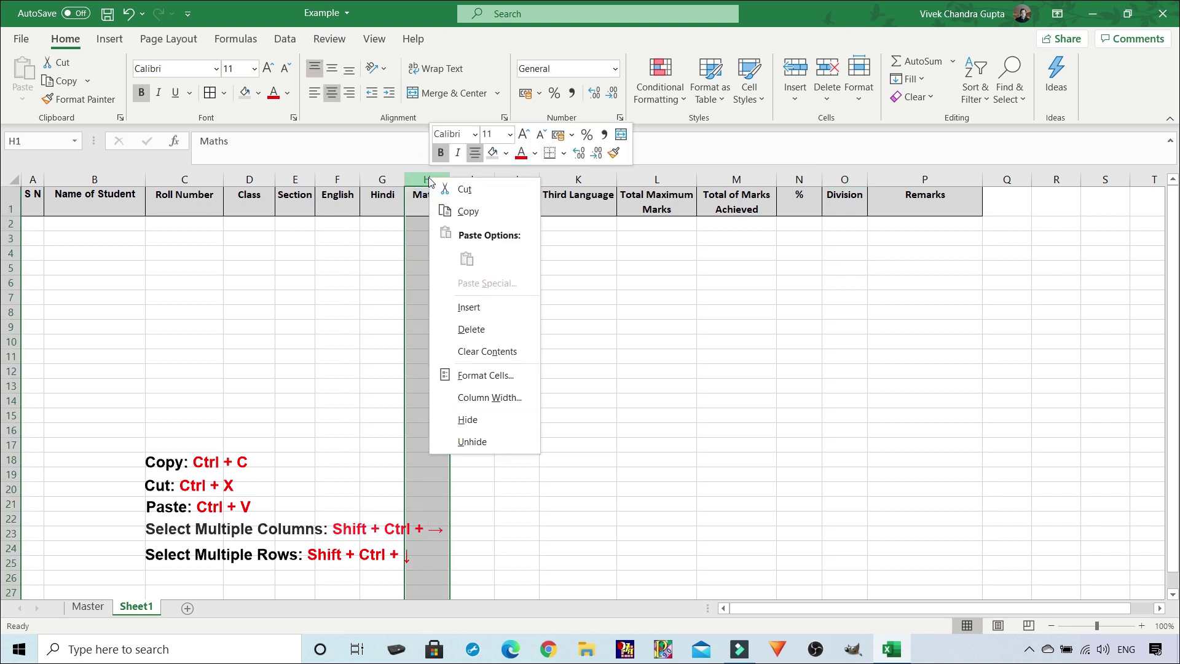
left_click(464, 307)
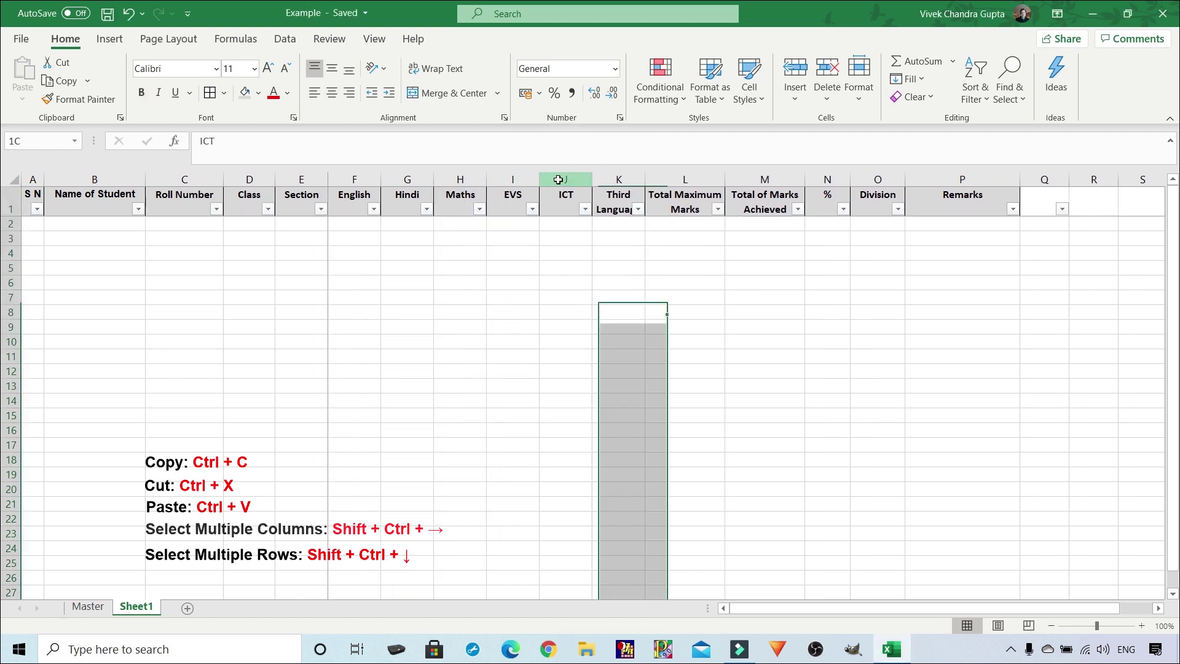
right_click(558, 180)
left_click(555, 180)
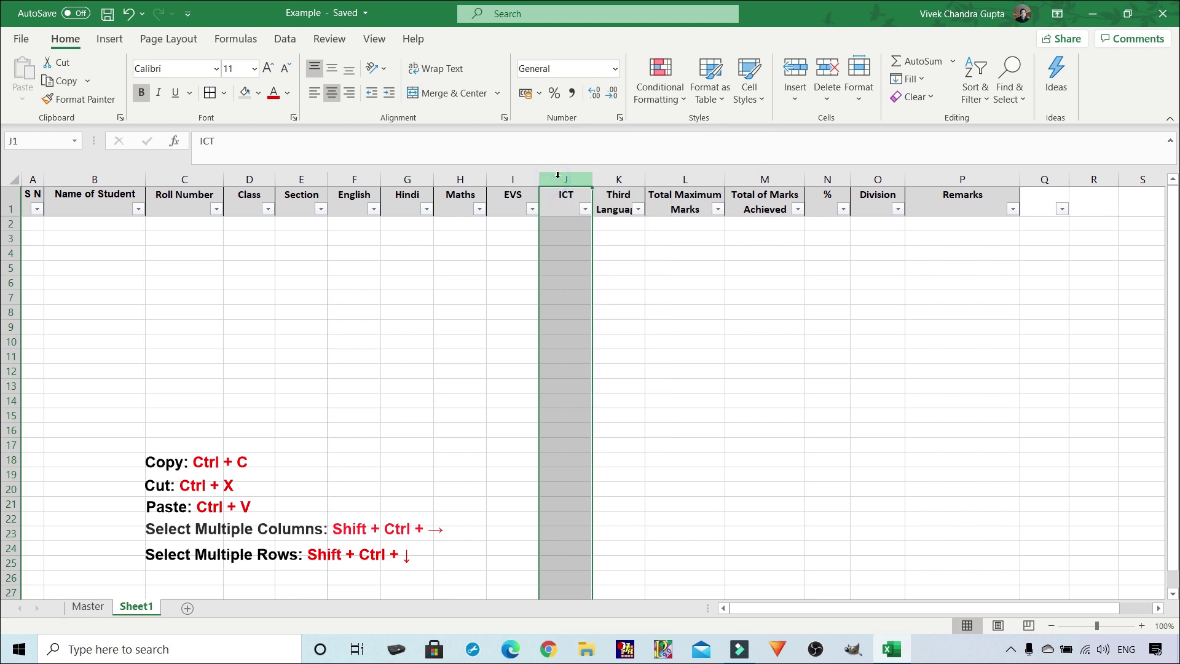
right_click(558, 176)
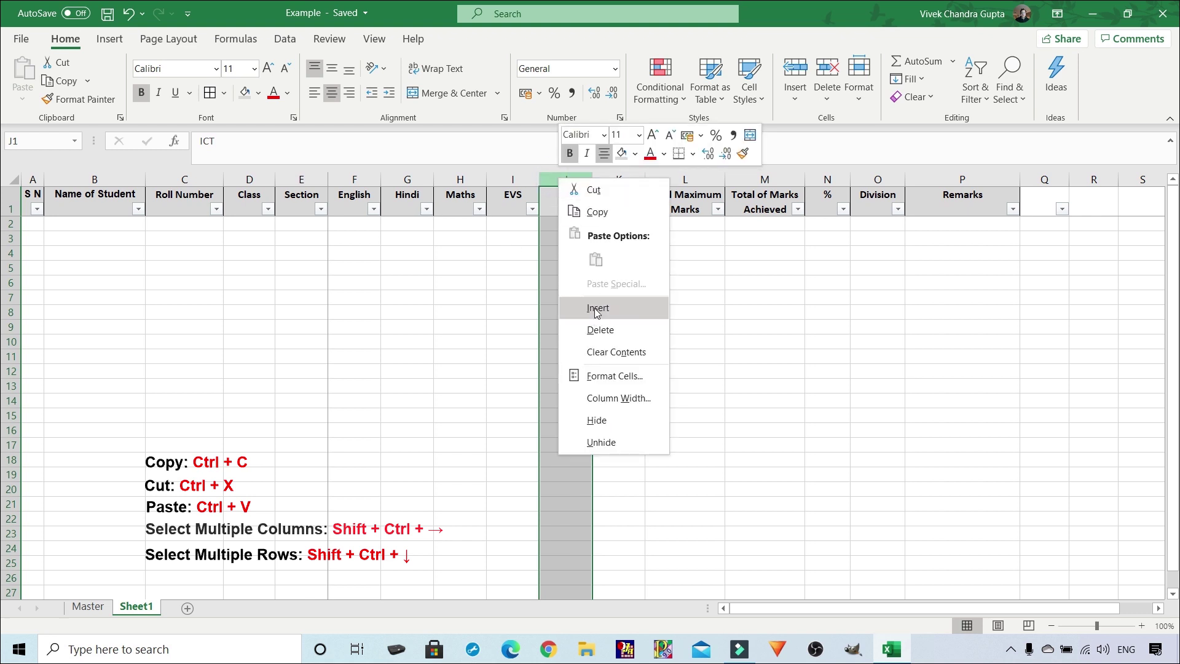
left_click(593, 308)
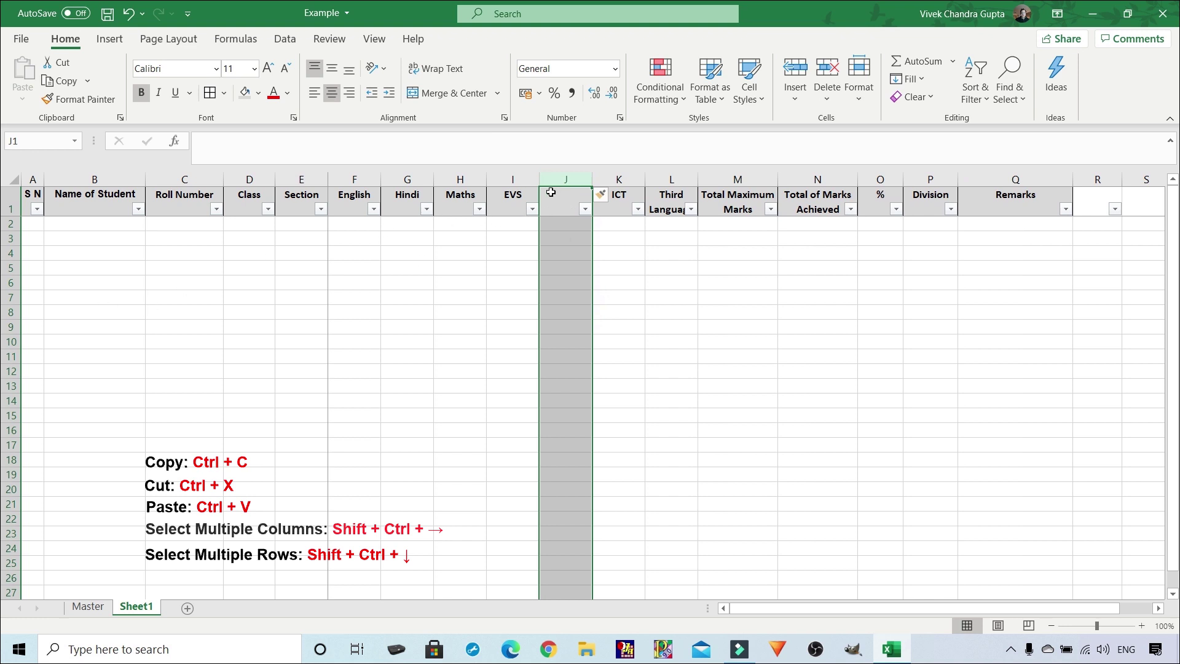
right_click(569, 179)
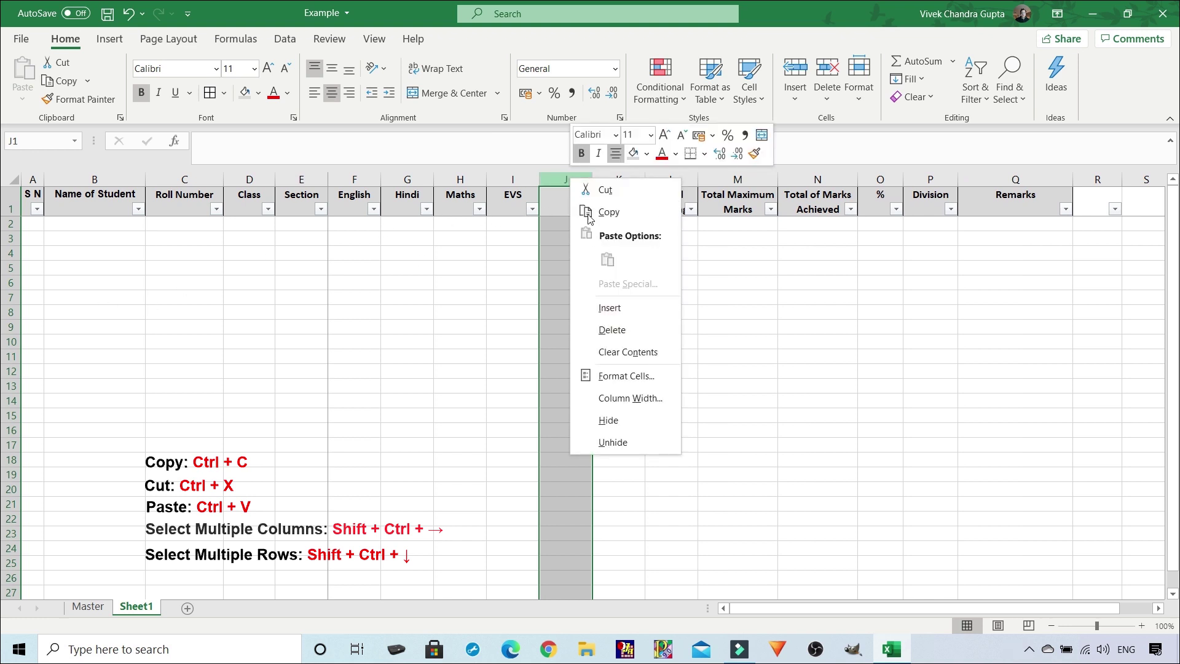
left_click(627, 330)
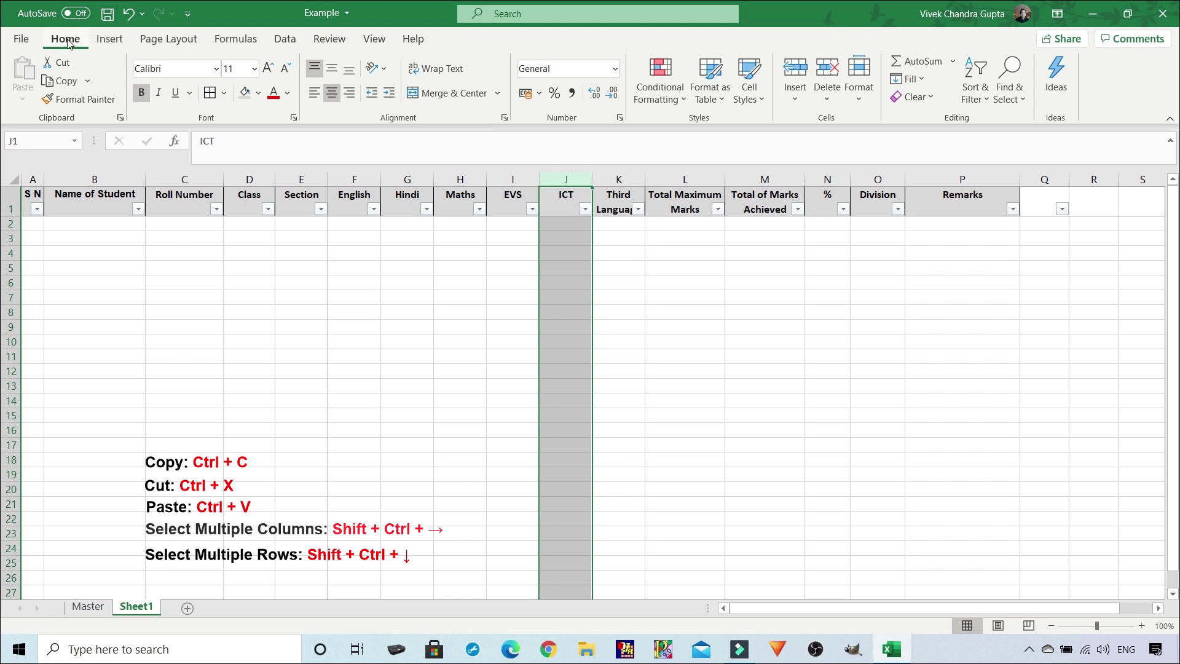
Insert a blank column before ICT via Home > Insert, then remove it with Delete Sheet Columns
left_click(802, 95)
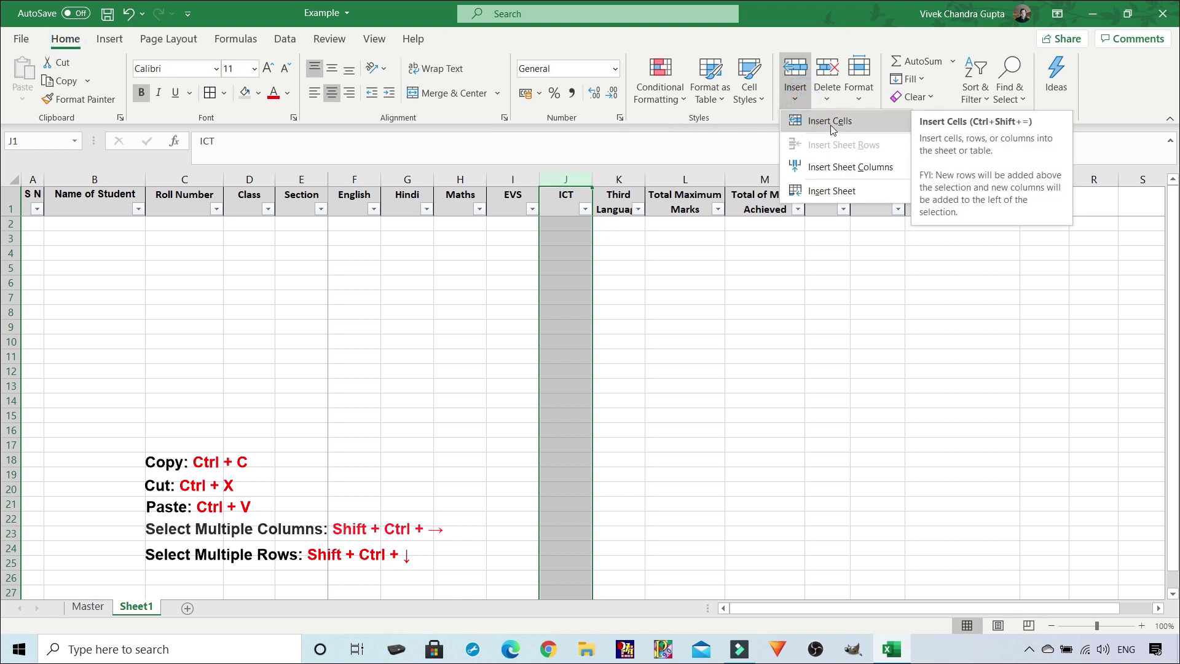
left_click(831, 121)
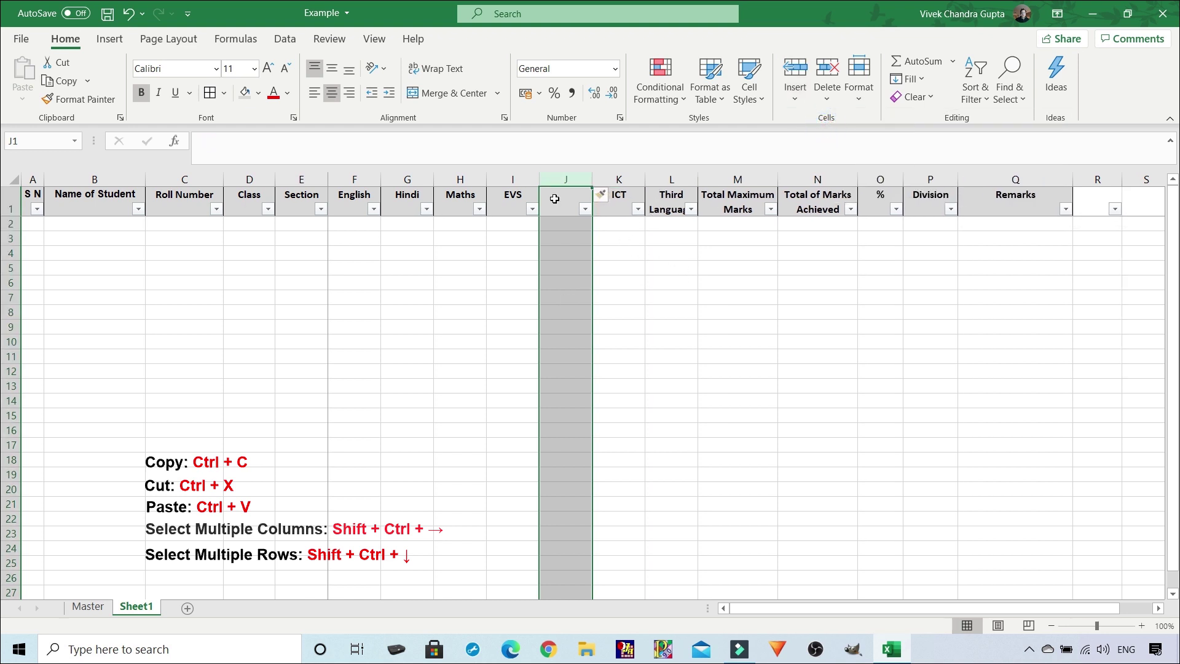
left_click(835, 102)
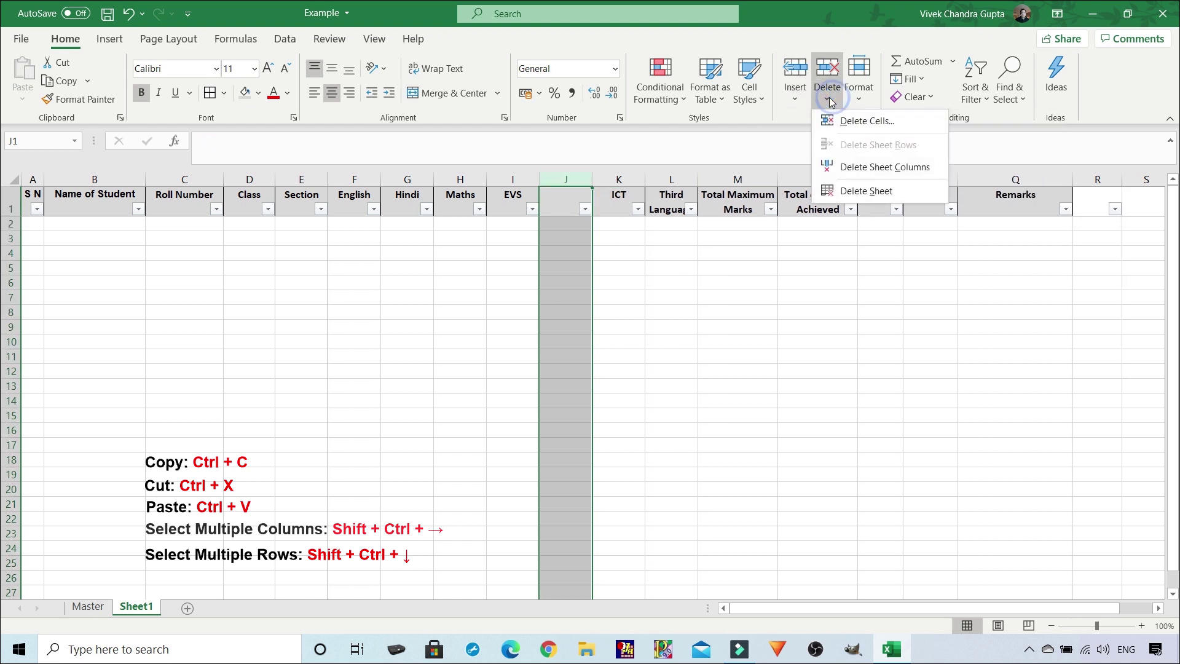
left_click(862, 121)
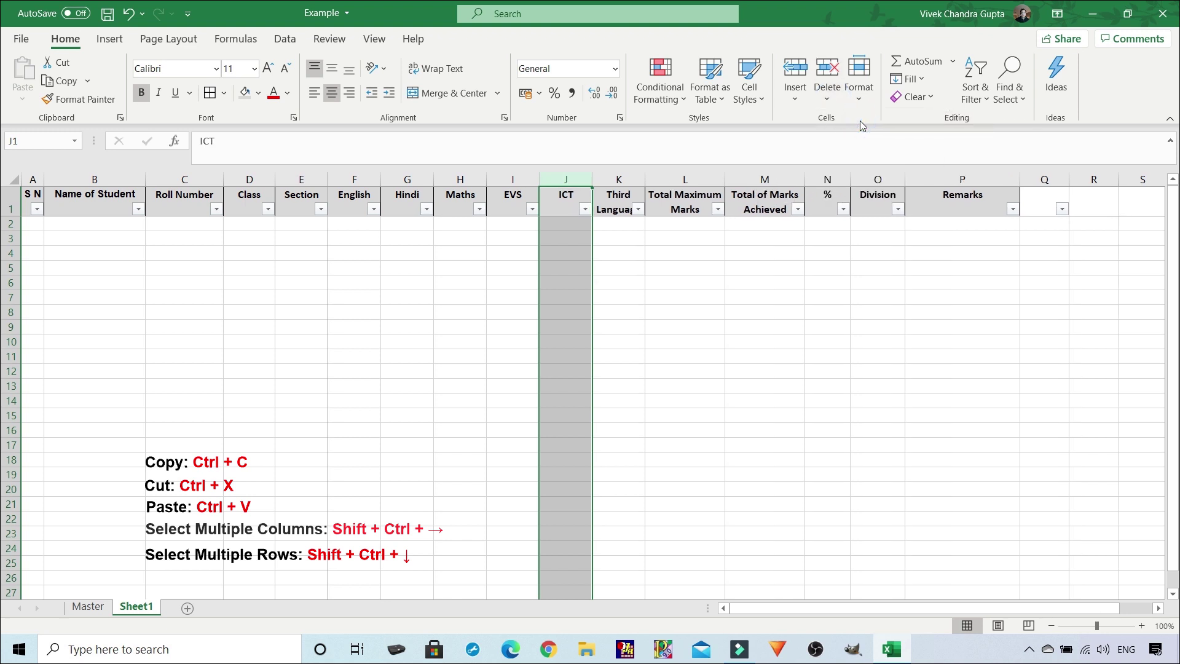
left_click(585, 301)
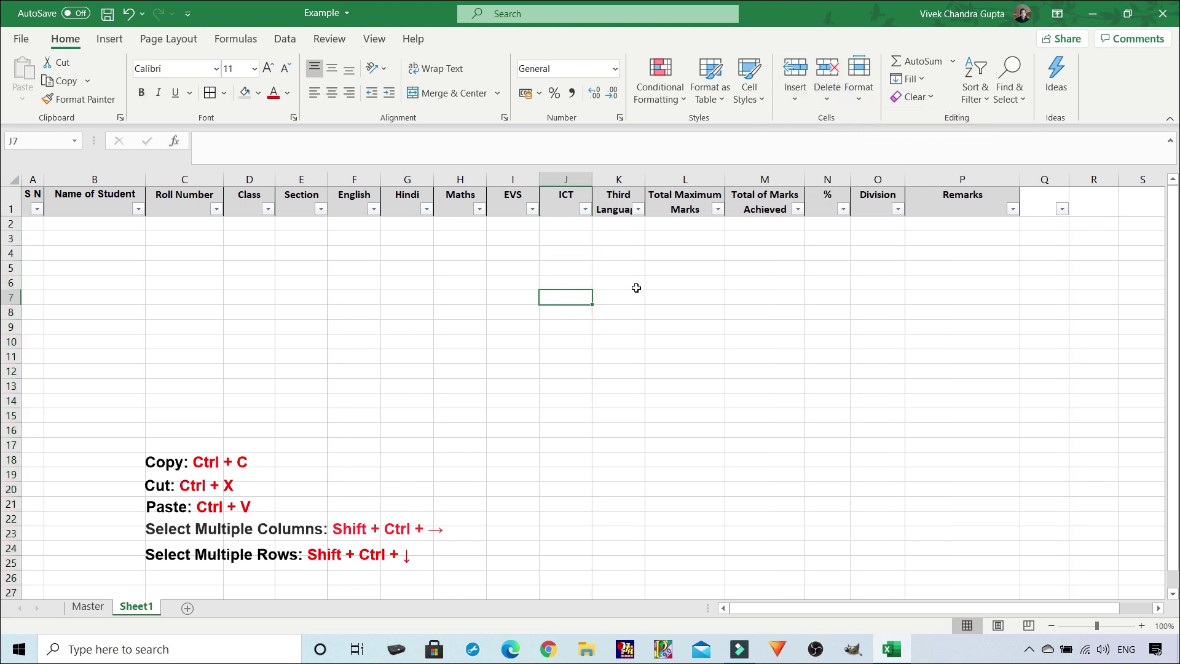
right_click(567, 175)
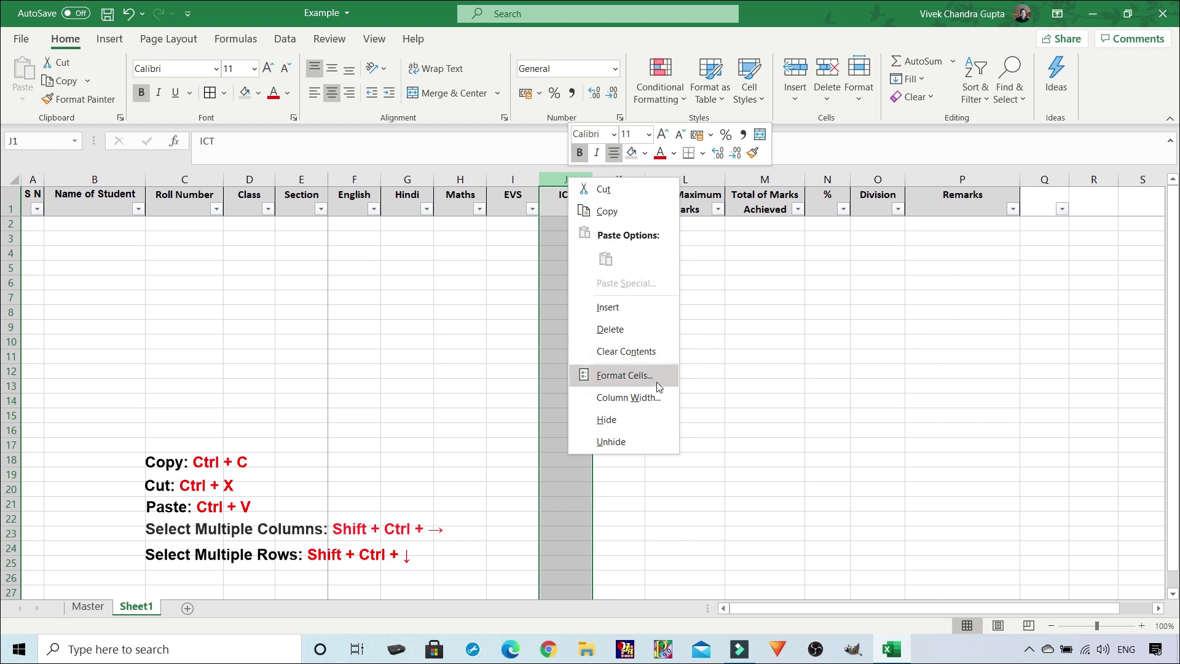
Enter 1 and 2 in A2:A3 and fill the series down to 10
left_click(809, 49)
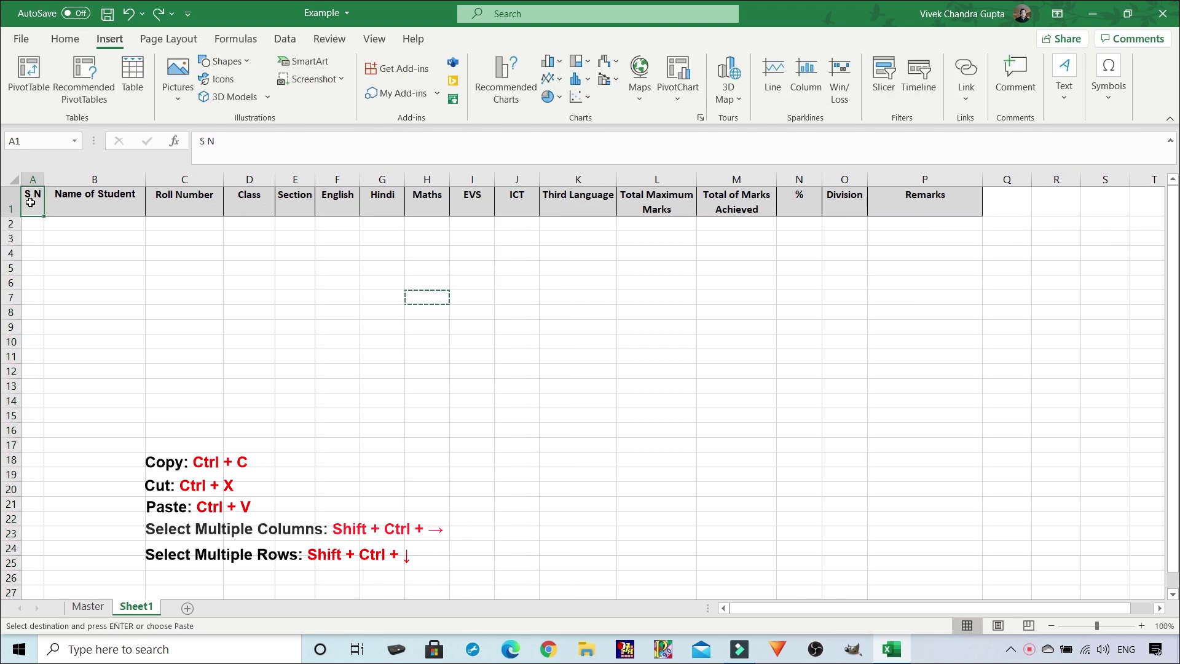
left_click(38, 224)
type("1")
key("Return")
type("2")
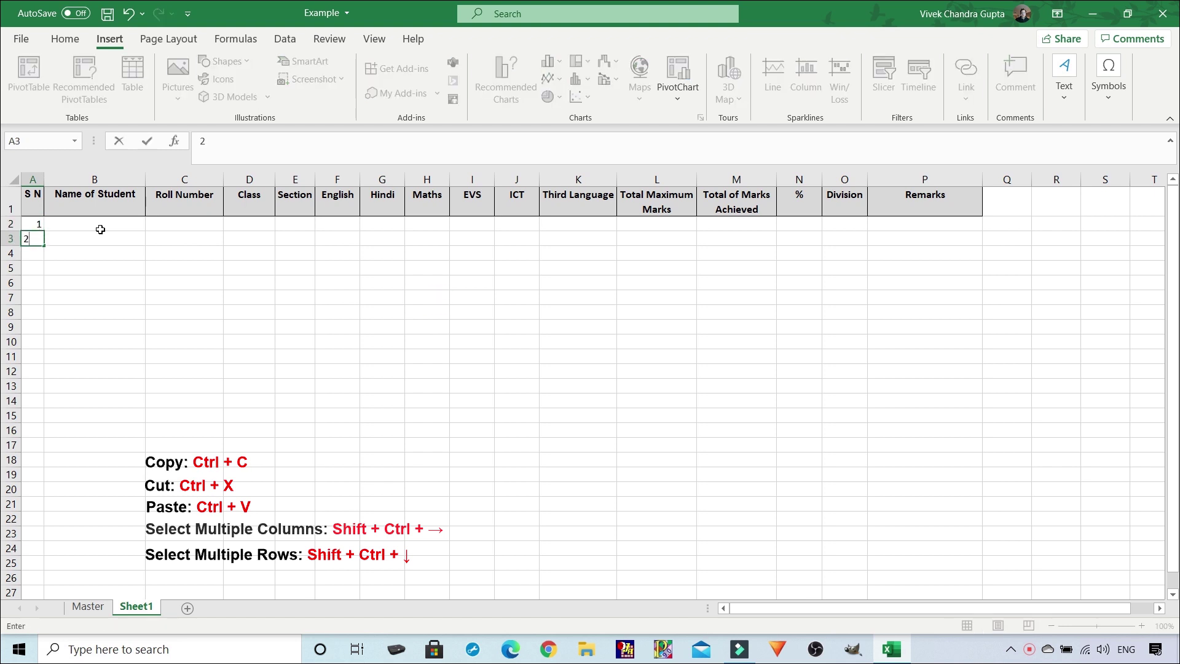
left_click_drag(35, 224, 42, 240)
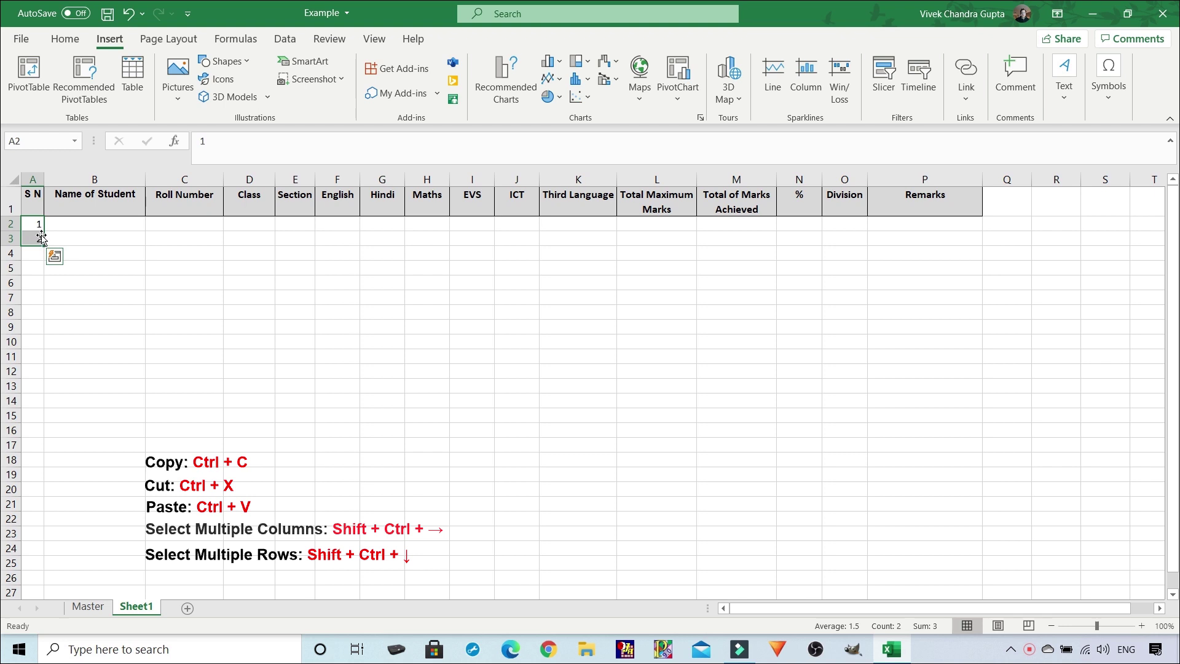
left_click_drag(47, 244, 40, 359)
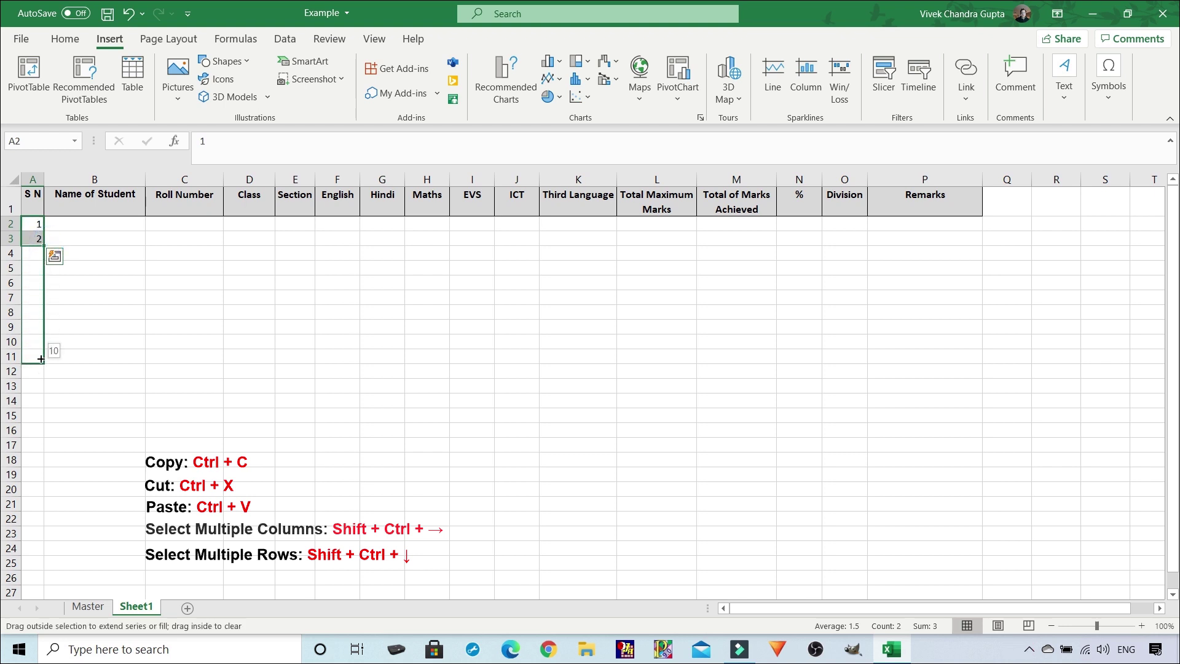
left_click_drag(41, 359, 40, 357)
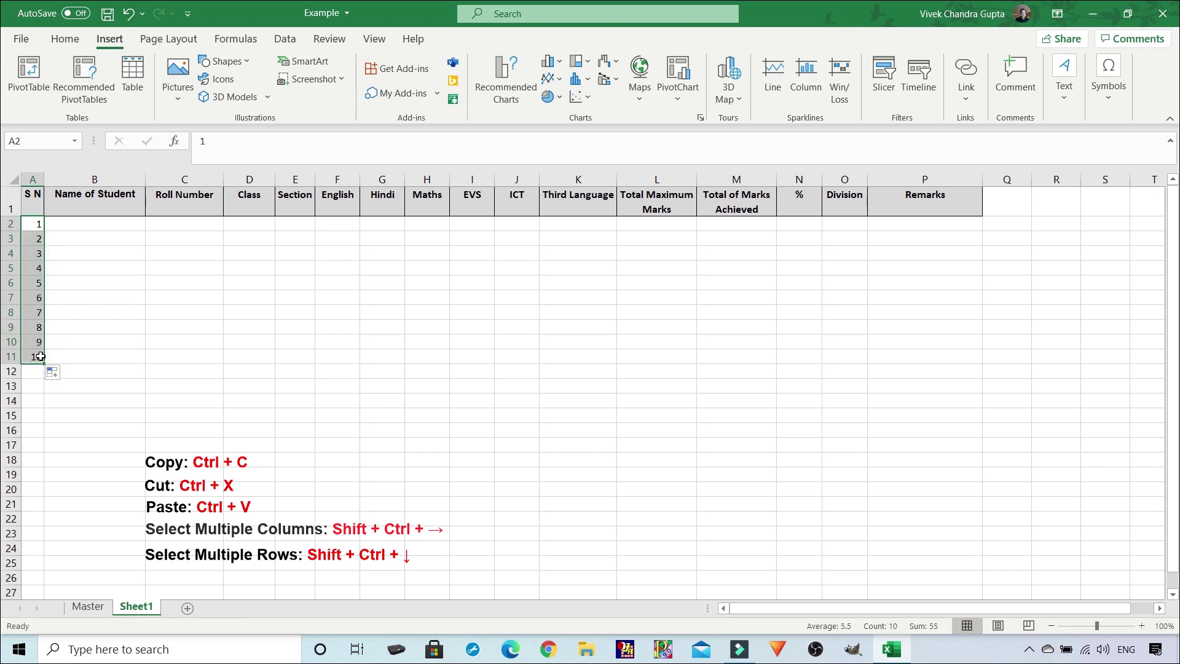
Type test numbers 1–4 in column B, then delete them
left_click(65, 222)
type("1")
key("Return")
type("2")
key("Return")
key("Return")
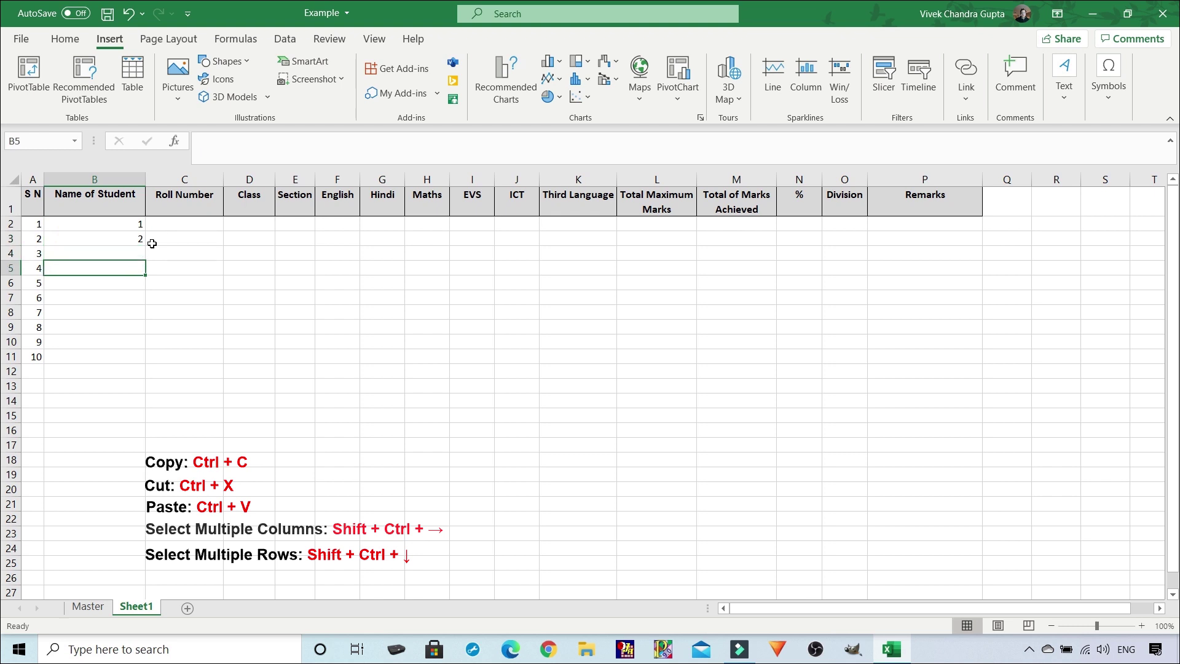
key("Up")
type("3")
key("Return")
type("4")
key("Return")
left_click_drag(136, 225, 142, 283)
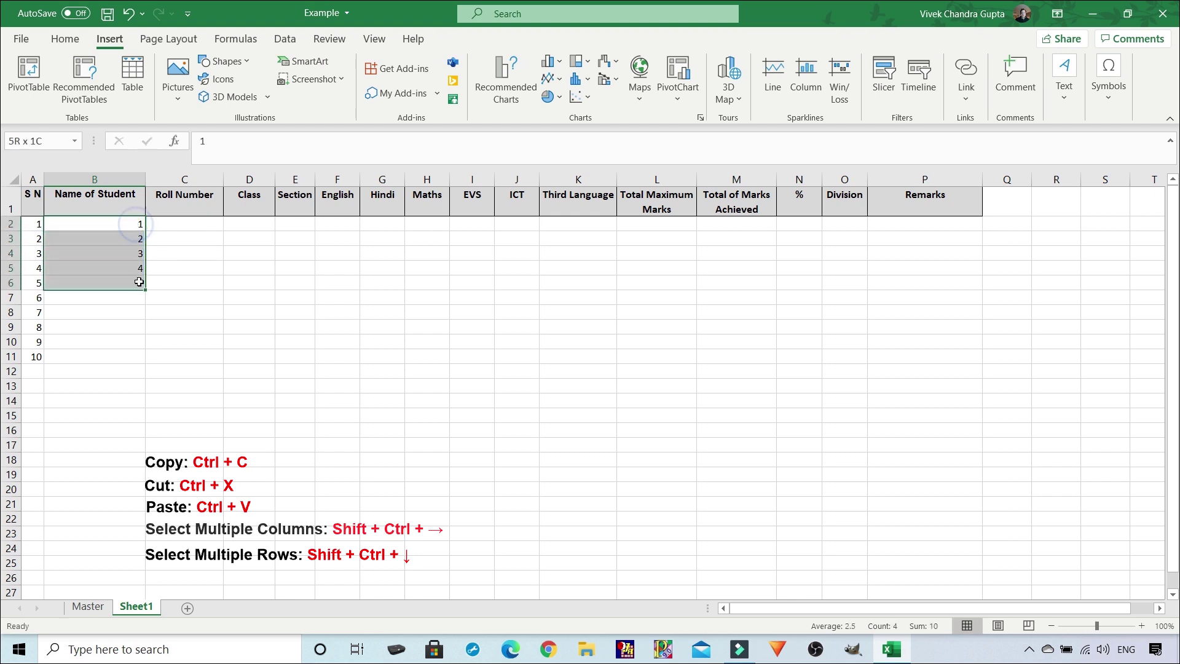
key("Delete")
Extend the column A serial numbers down to 20 in row 21
mouse_move(31, 229)
left_mouse_down()
mouse_move(48, 244)
mouse_move(34, 486)
left_mouse_up()
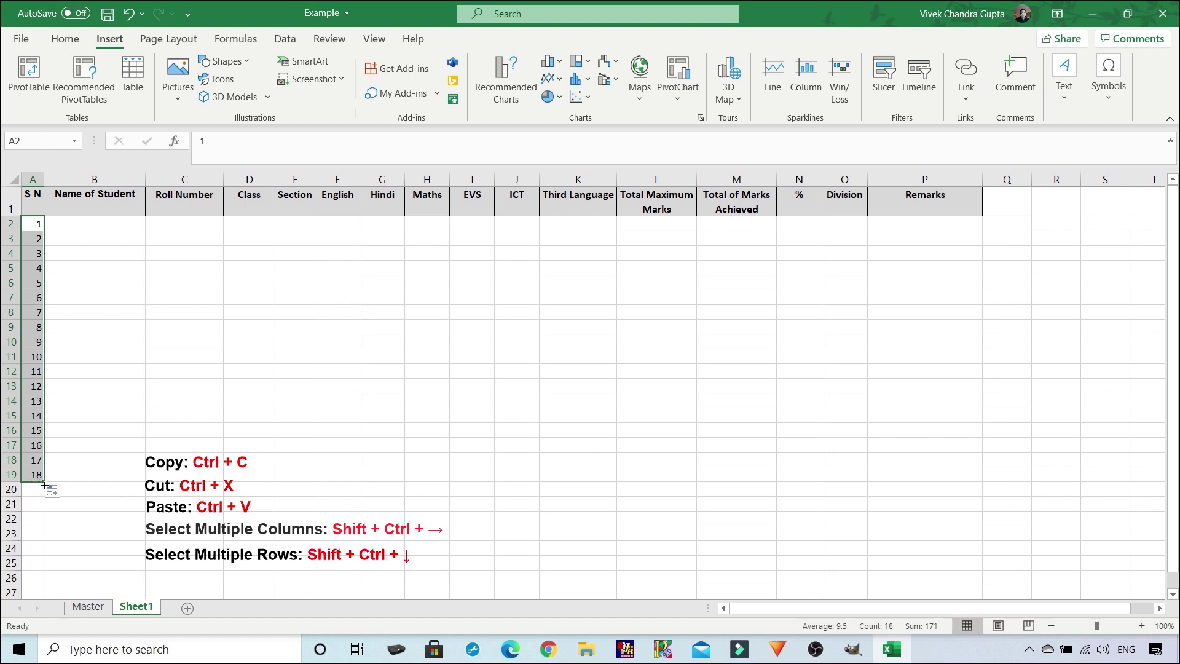
left_click_drag(46, 482, 52, 512)
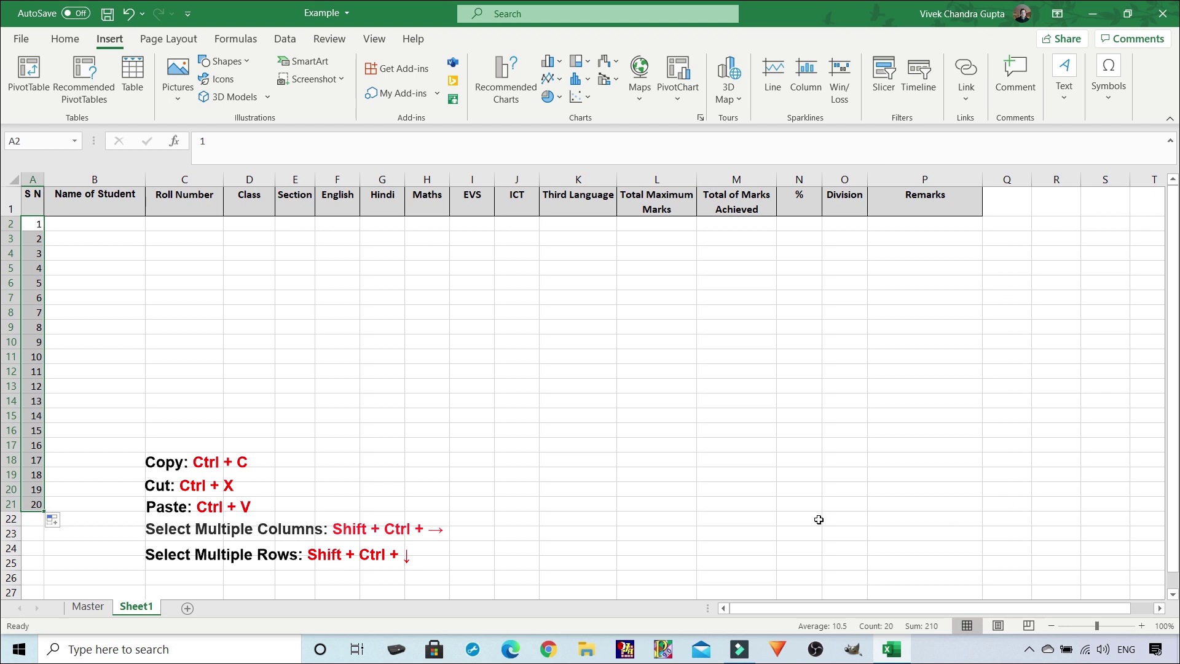
left_click(30, 195)
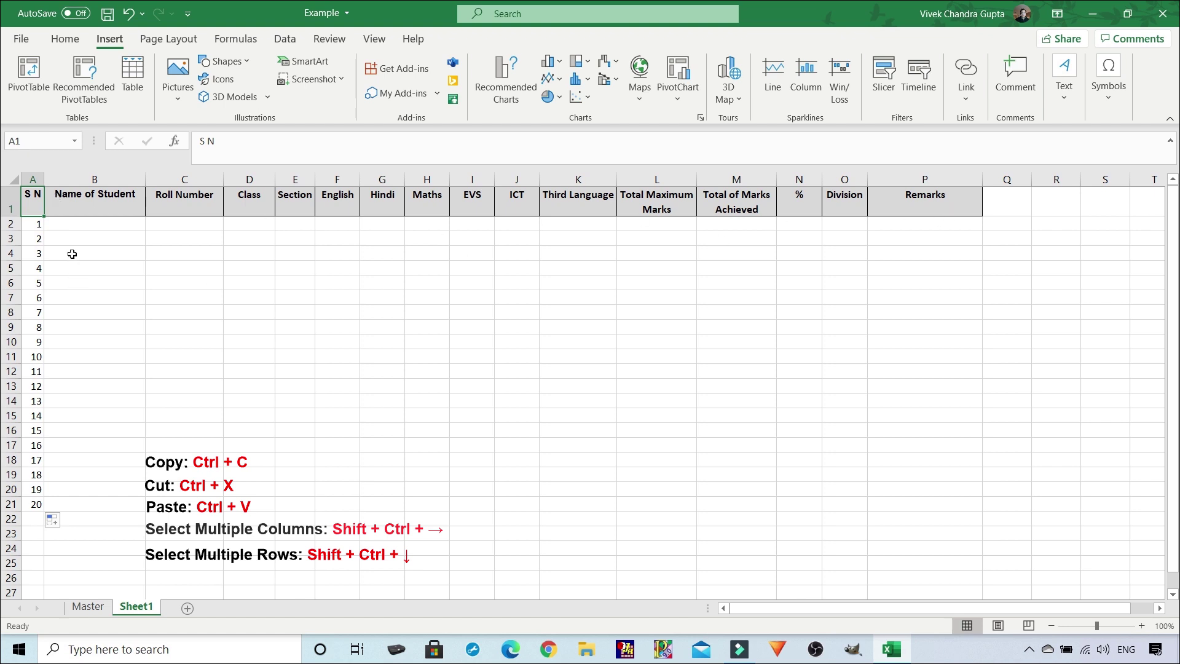
Apply All Borders to A1:P21 and save the workbook
key("ctrl+shift+Down")
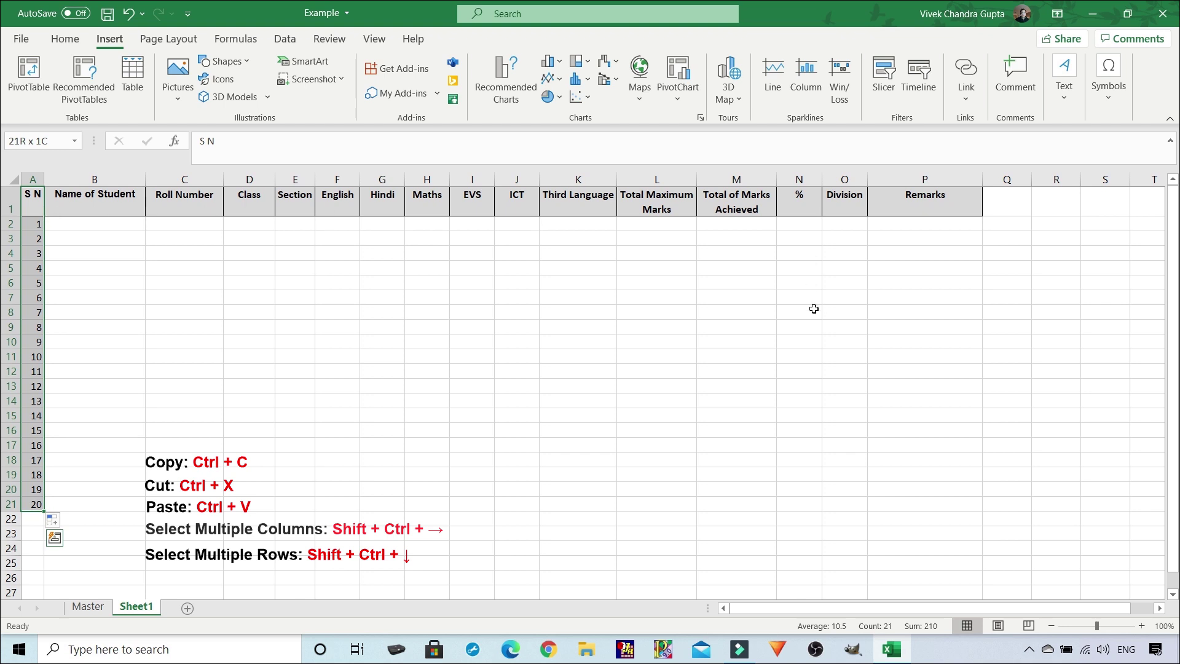
key("ctrl+shift+Right")
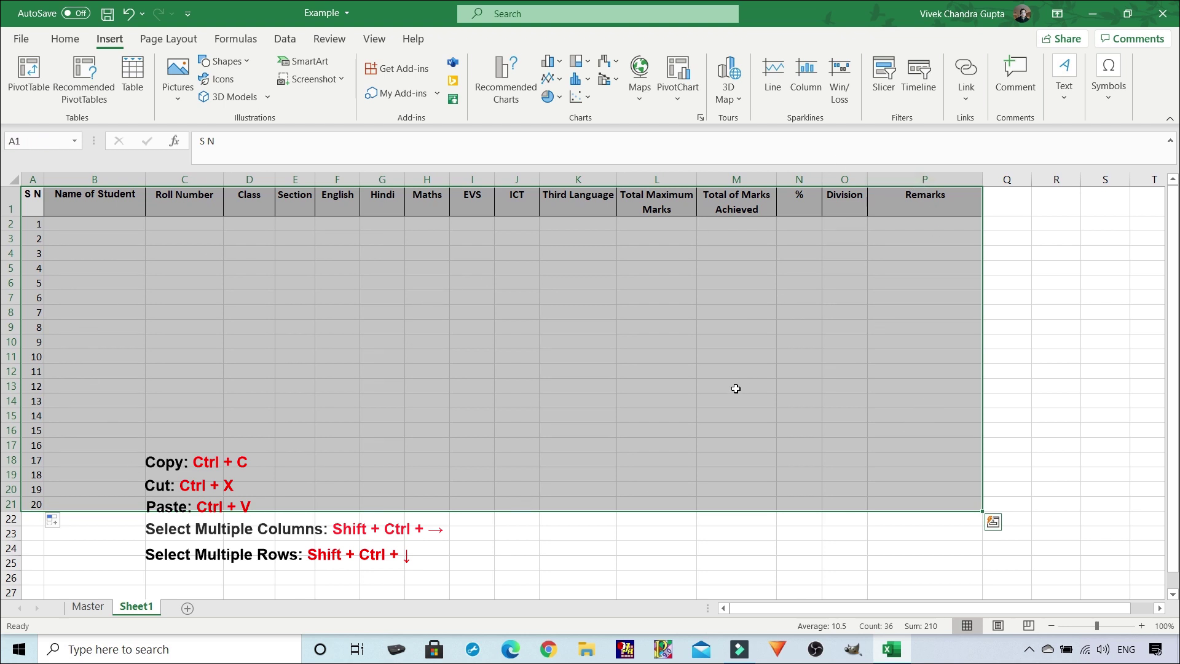
left_click(72, 38)
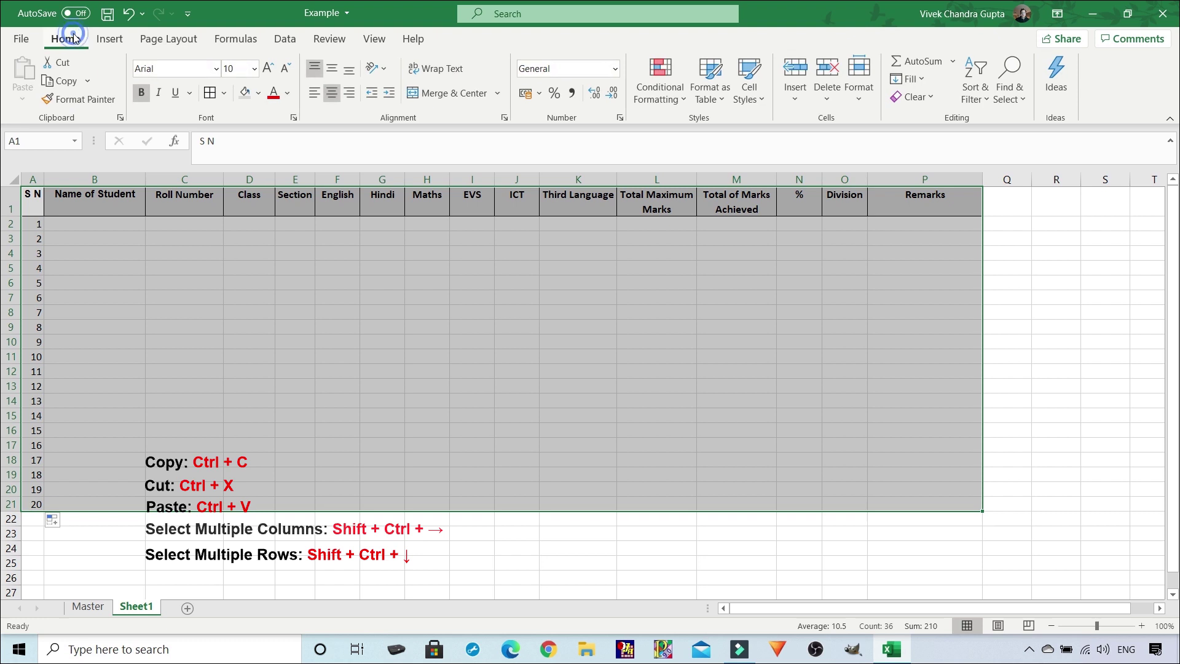
left_click(224, 93)
left_click(259, 257)
left_click(241, 284)
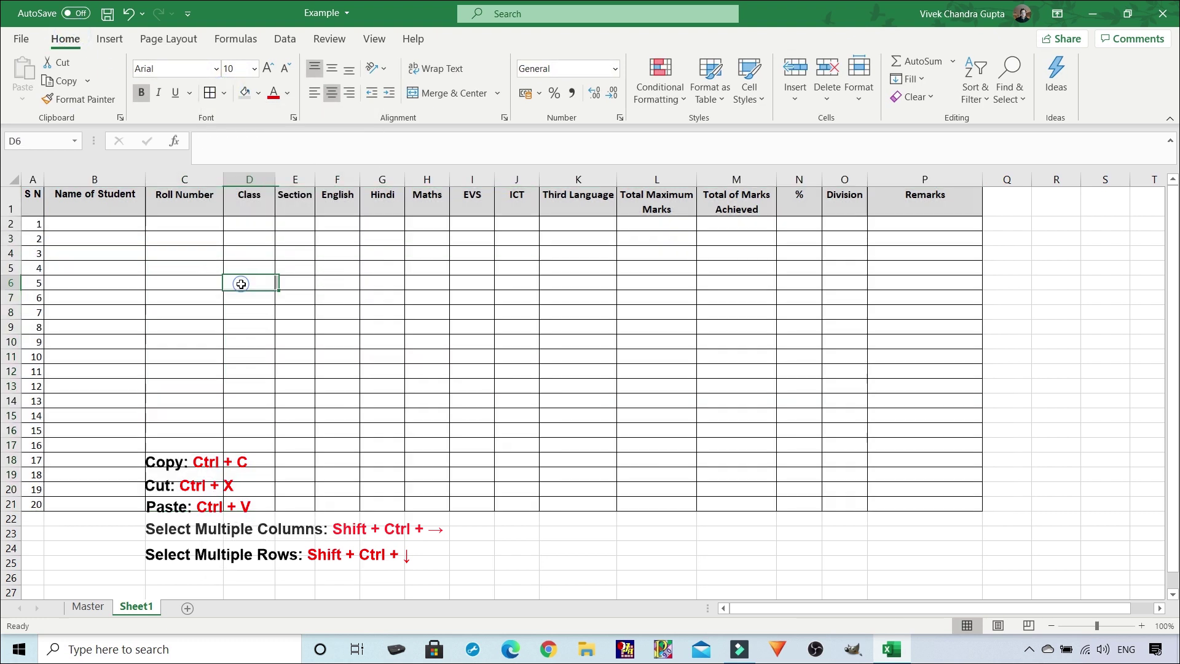
key("ctrl+s")
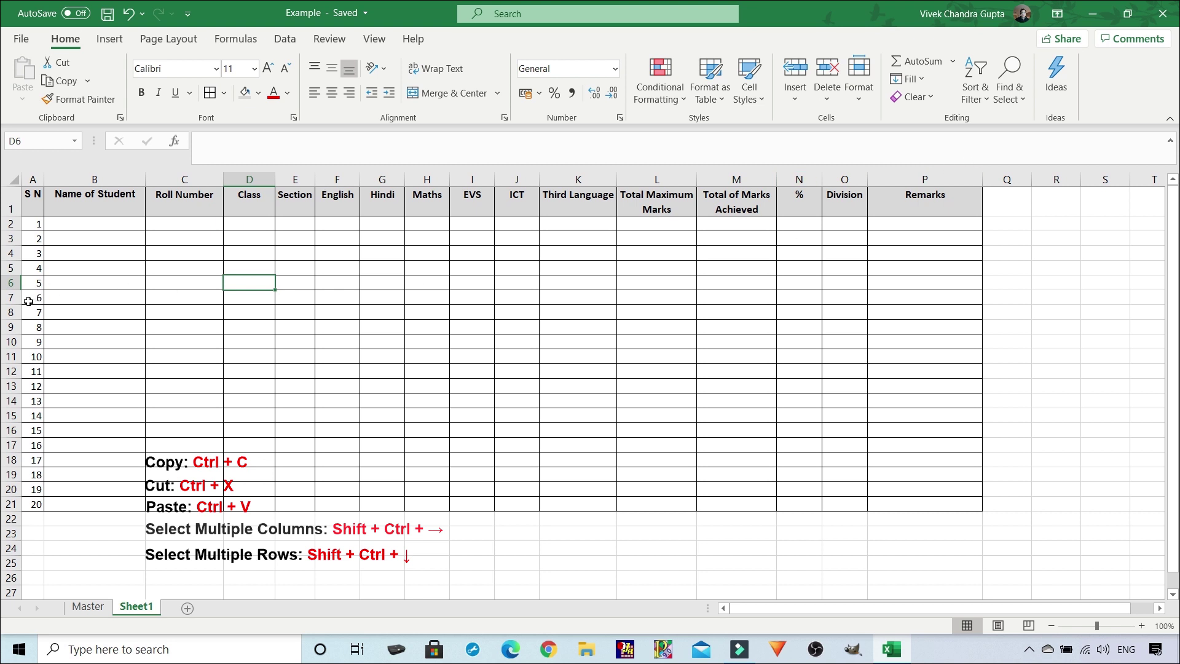
Insert a blank column before Section, then undo it
left_click(299, 179)
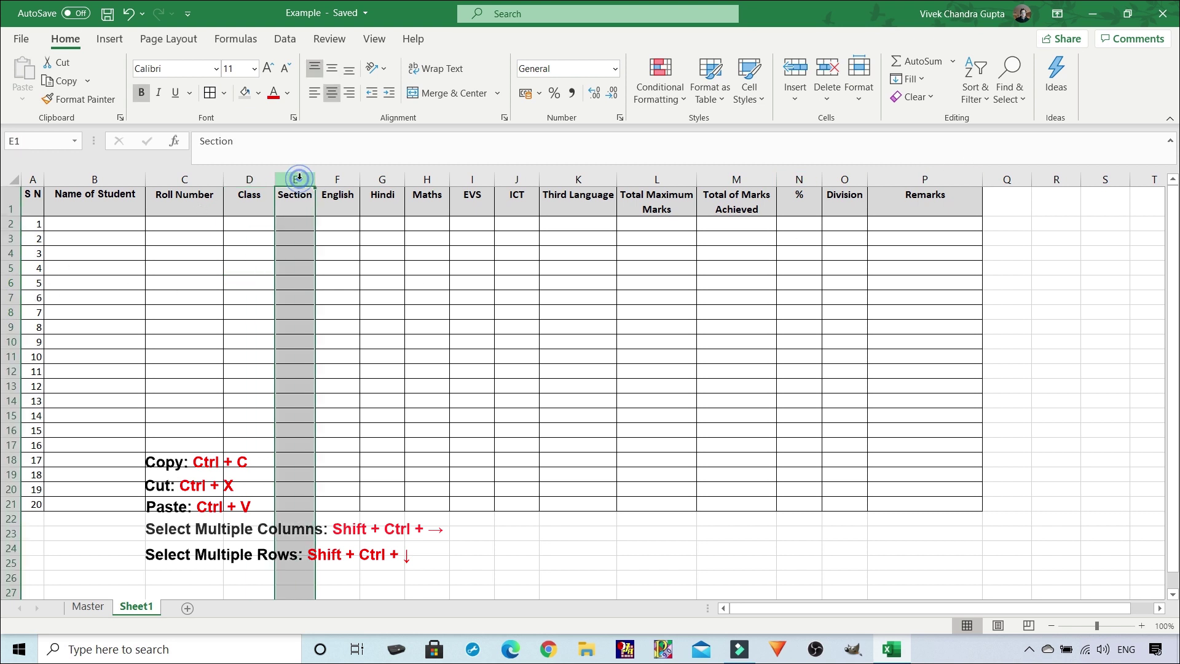
right_click(300, 179)
left_click(357, 305)
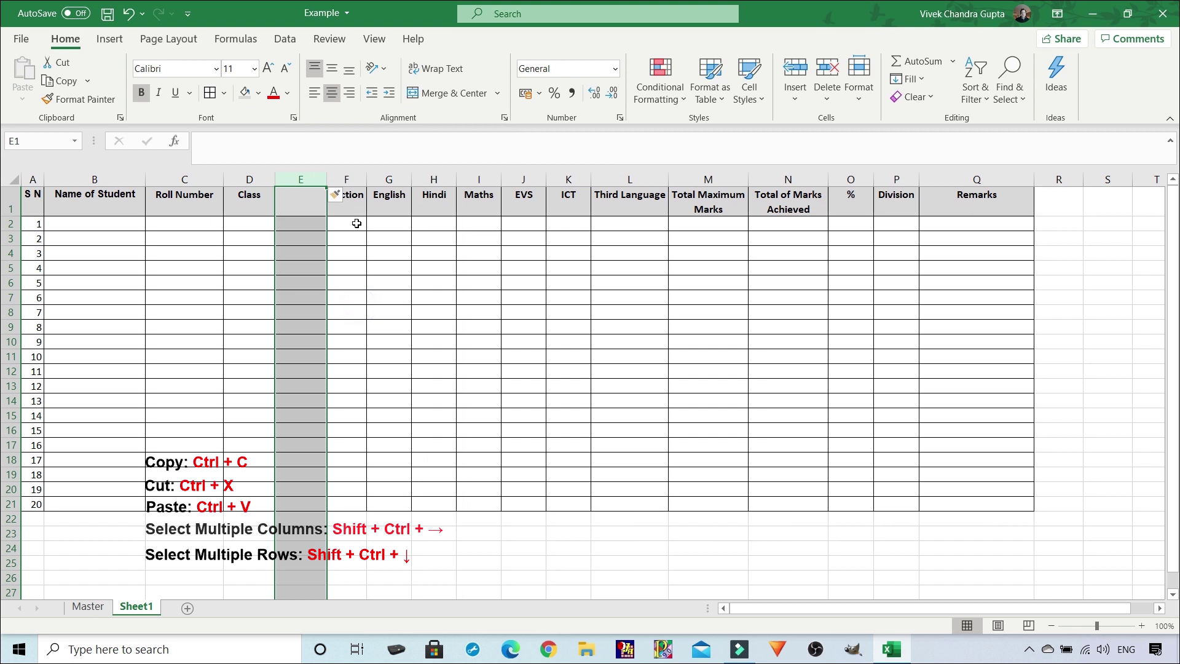
key("ctrl+z")
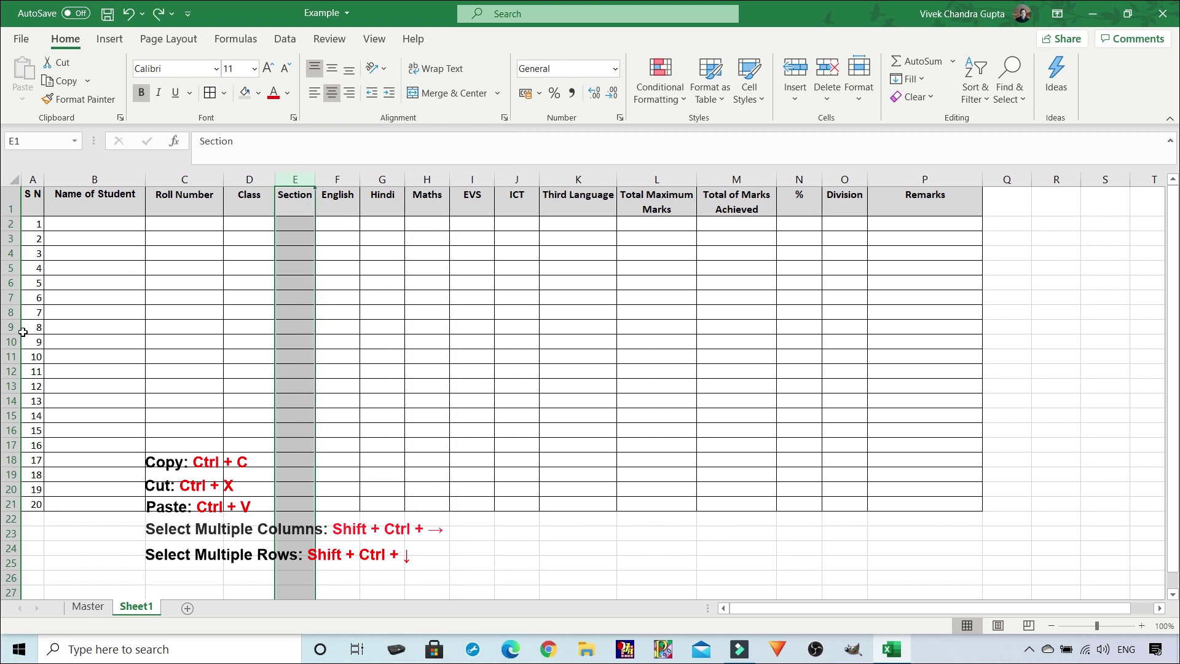
Insert a blank row at row 12 from the row header's menu
left_click(10, 371)
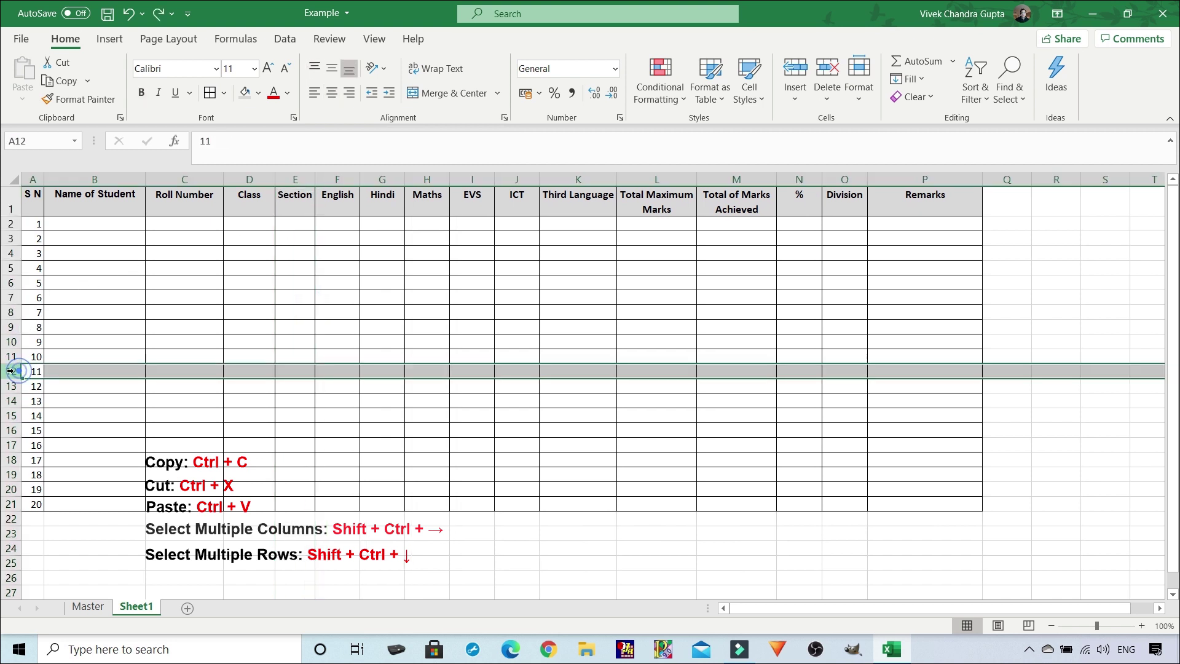
right_click(11, 371)
left_click(52, 225)
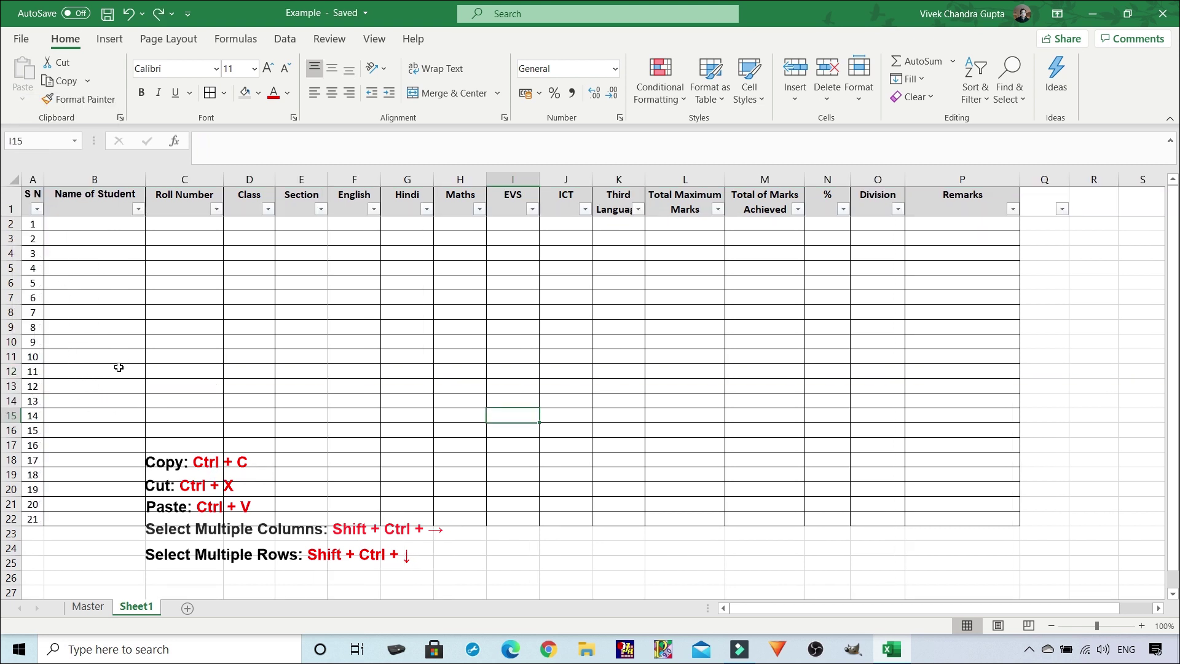
right_click(413, 177)
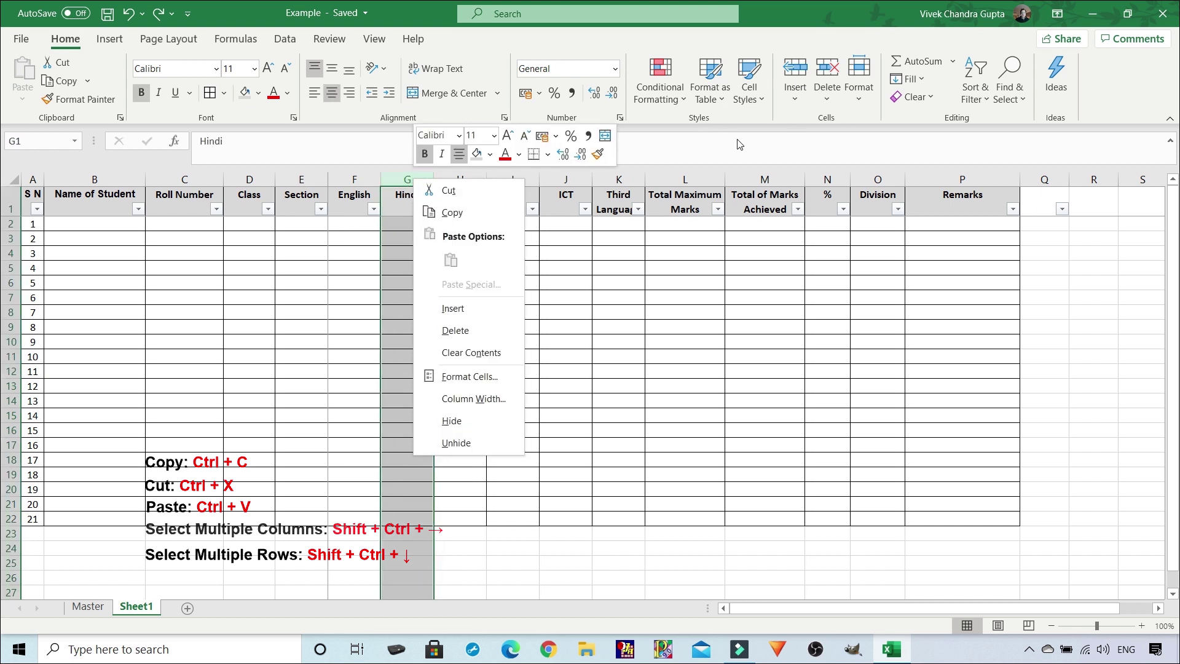
key("Escape")
Insert a blank row at row 11 via Home > Insert, then delete it again
left_click(11, 357)
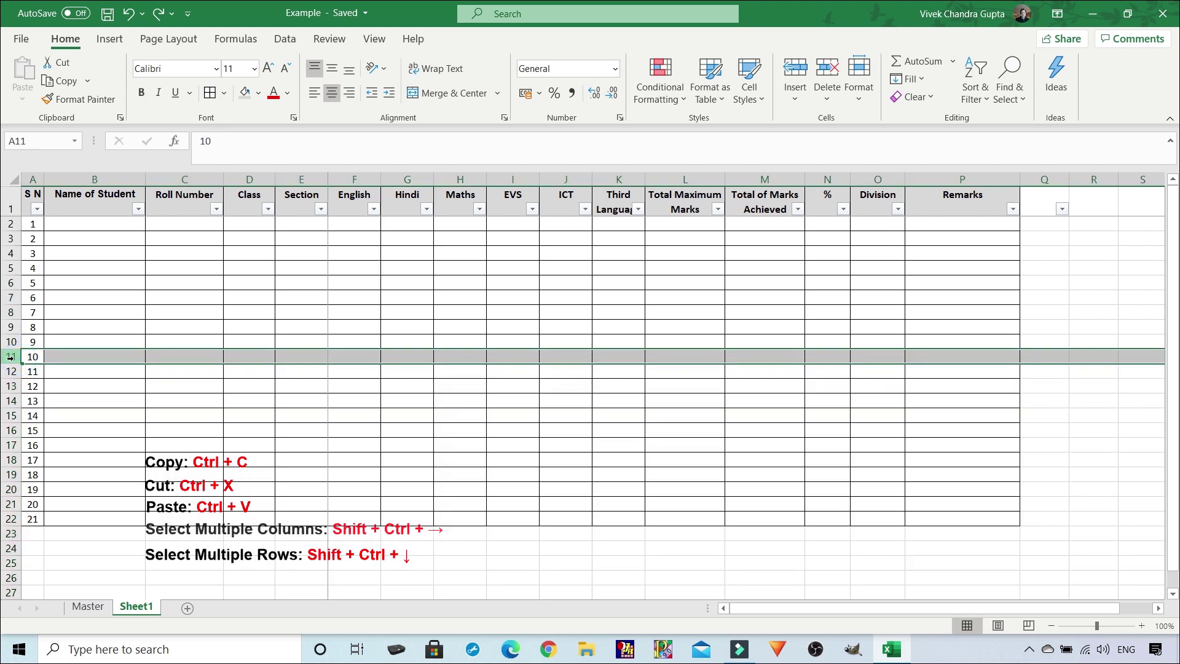
left_click(795, 92)
left_click(816, 126)
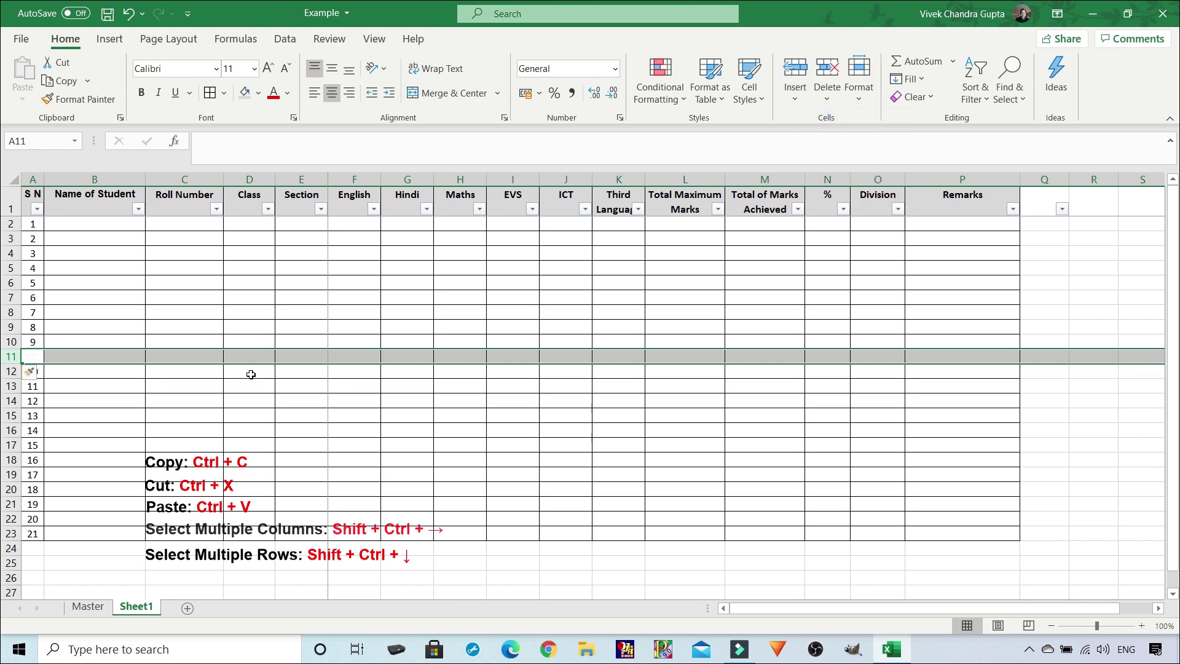
left_click(85, 351)
left_click(86, 382)
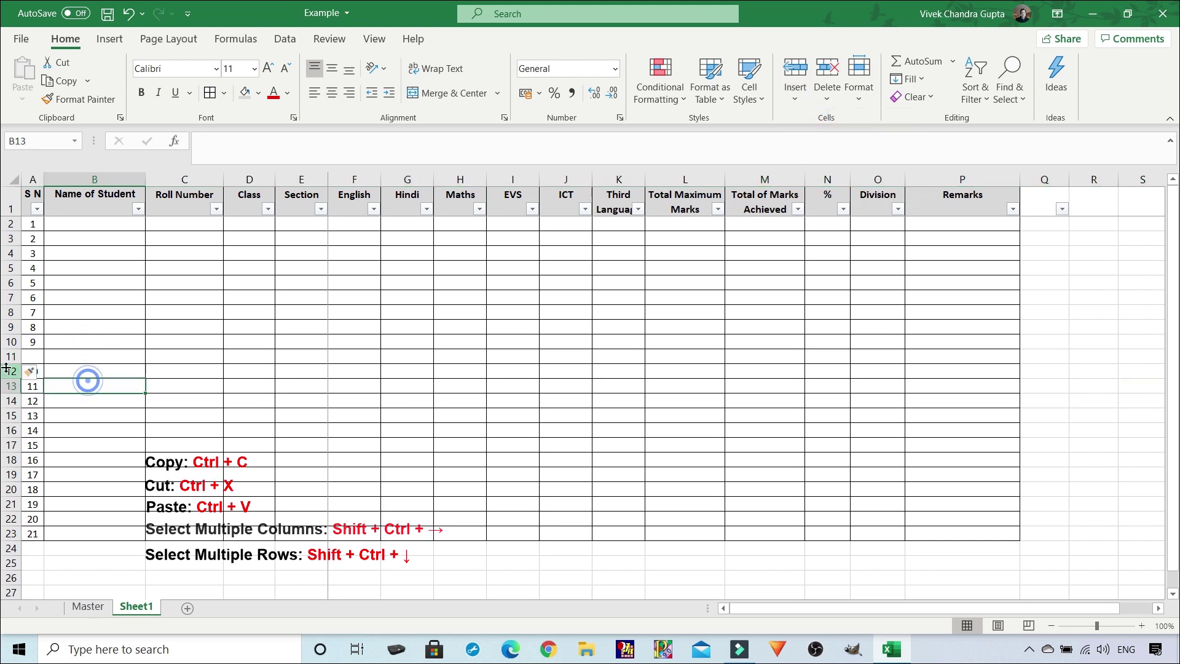
left_click(11, 356)
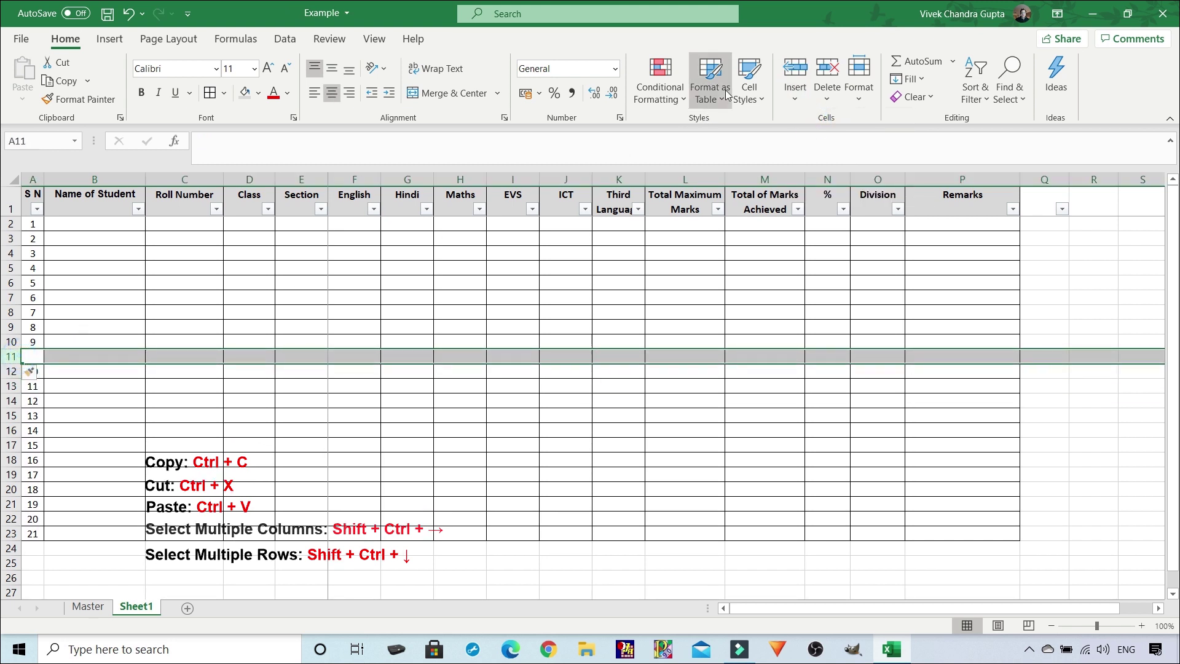
left_click(835, 82)
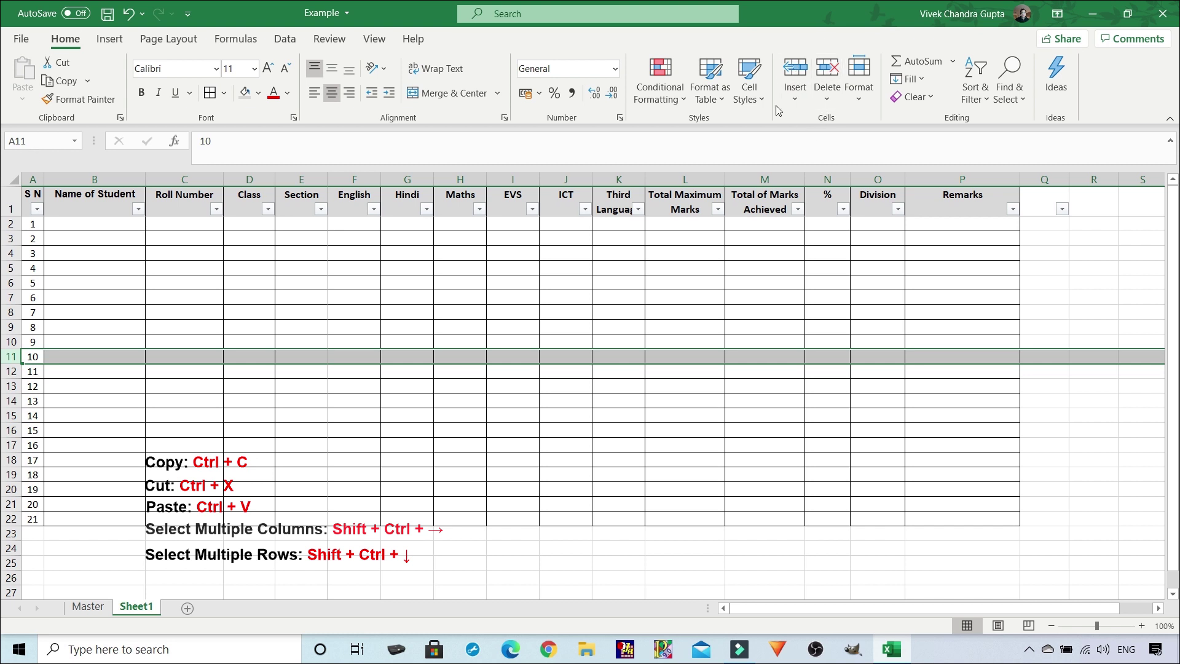
left_click(784, 312)
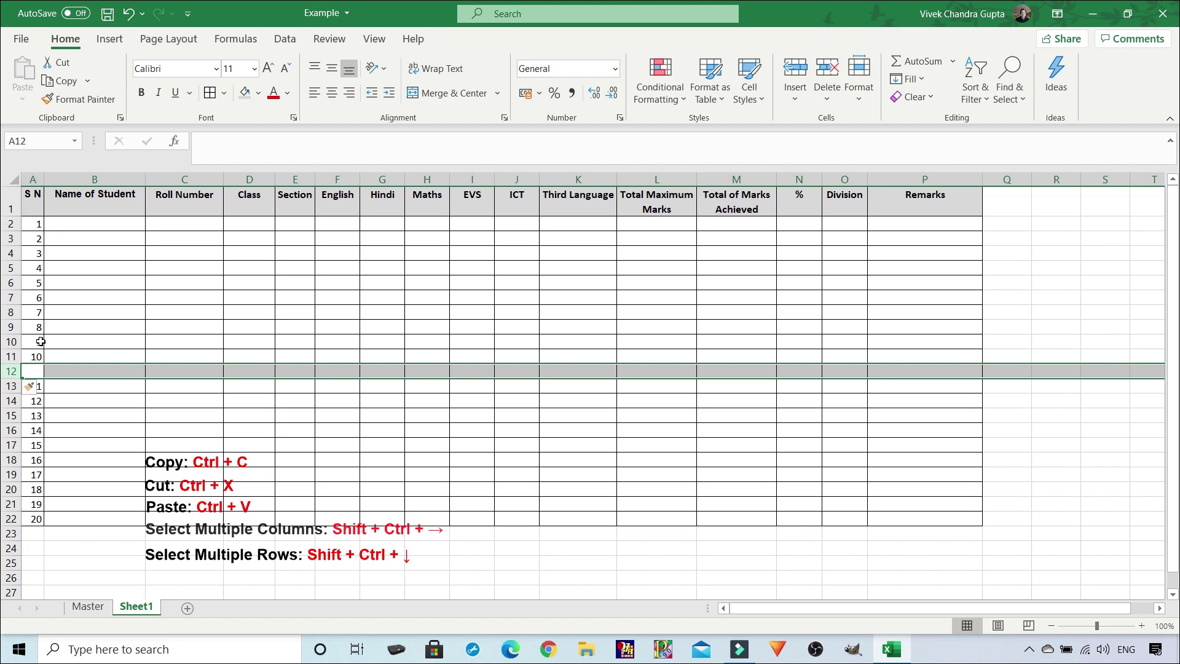
Extend the S N series from 9 and 10 down to 21 in A22
left_click_drag(40, 341, 42, 357)
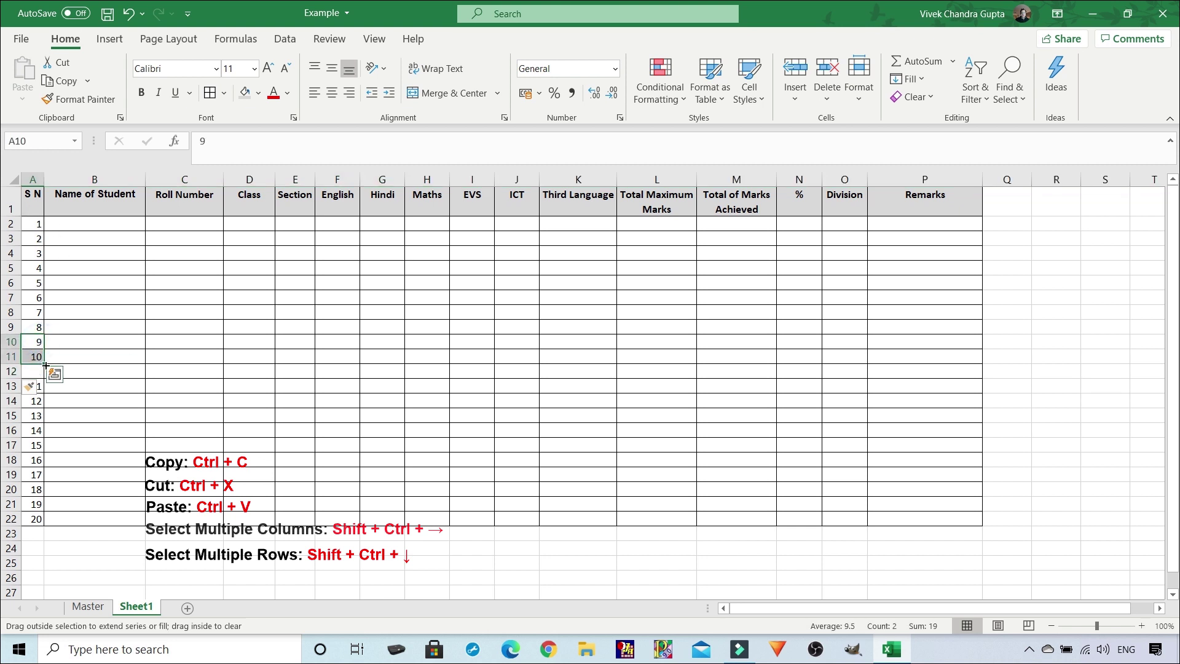
left_click_drag(46, 365, 42, 525)
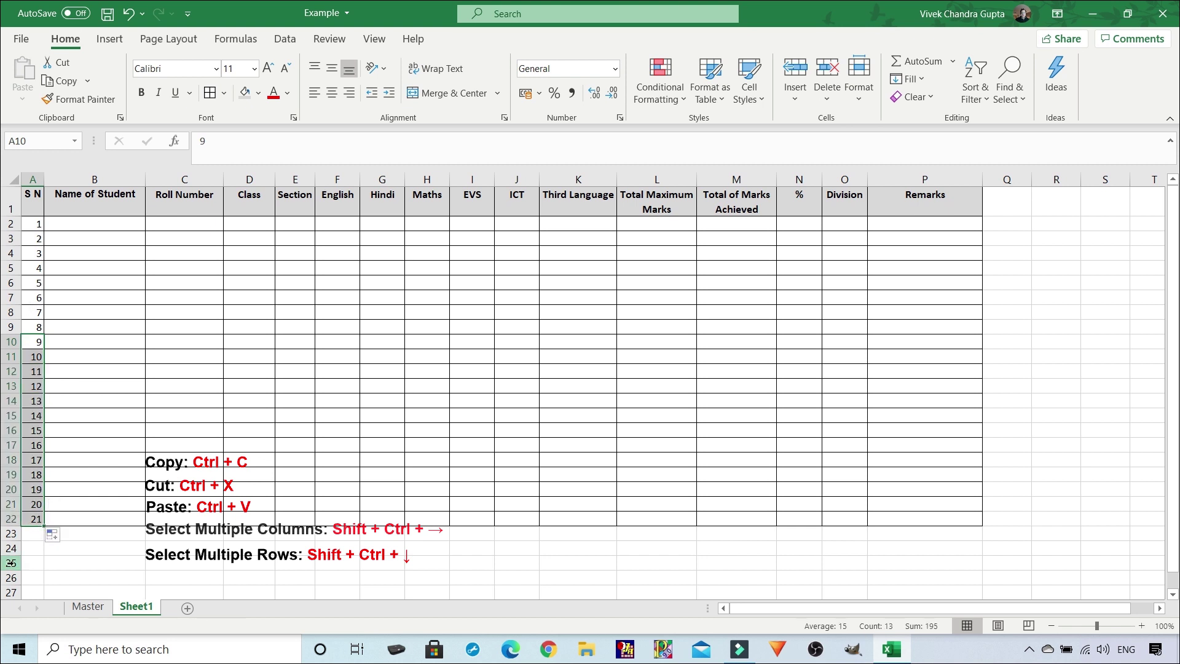
left_click(144, 354)
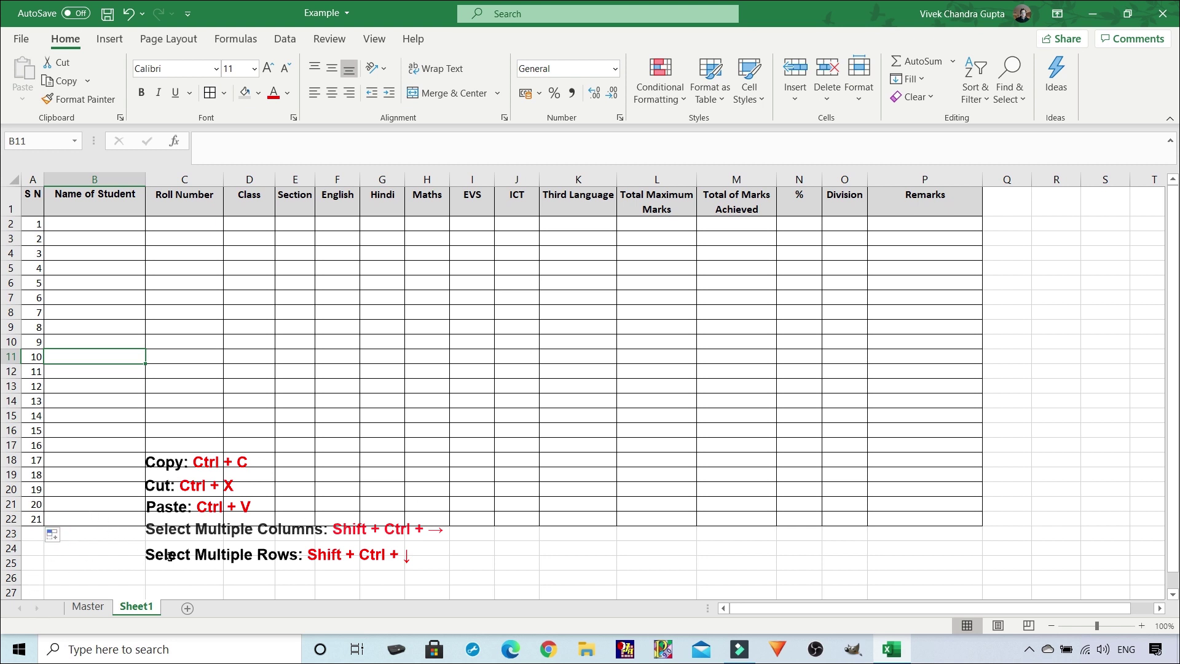
left_click(211, 539)
key("Down")
key("Down")
key("Down")
key("Down")
key("Down")
key("Down")
key("Up")
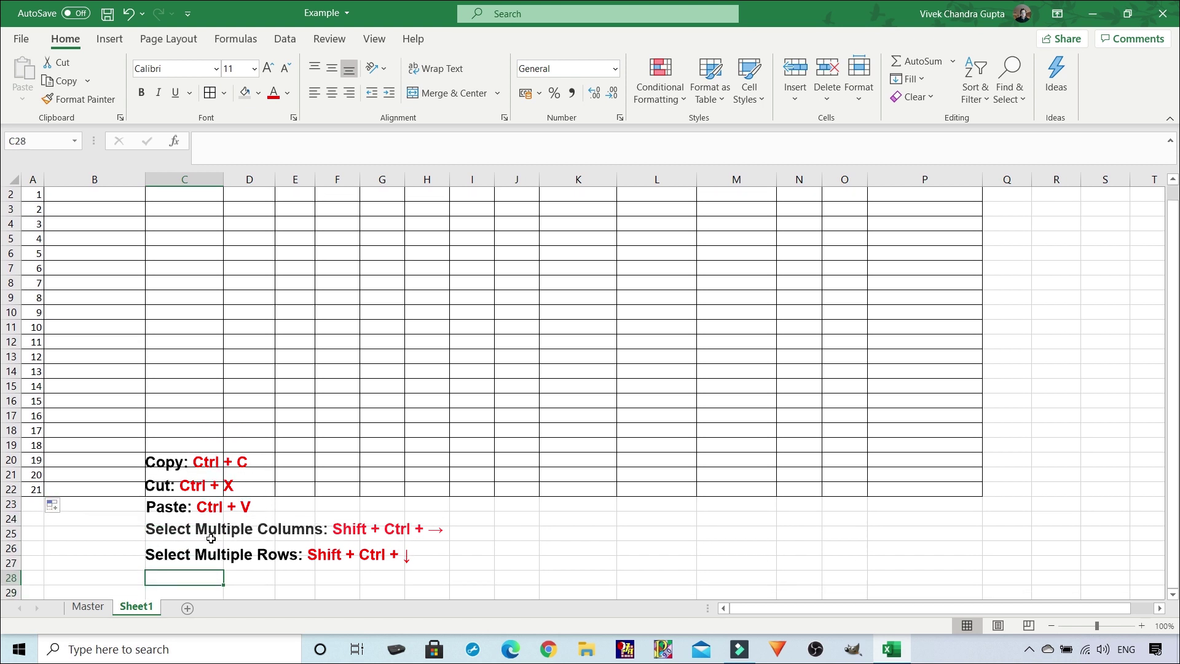
key("Down")
key("Down")
key("Down")
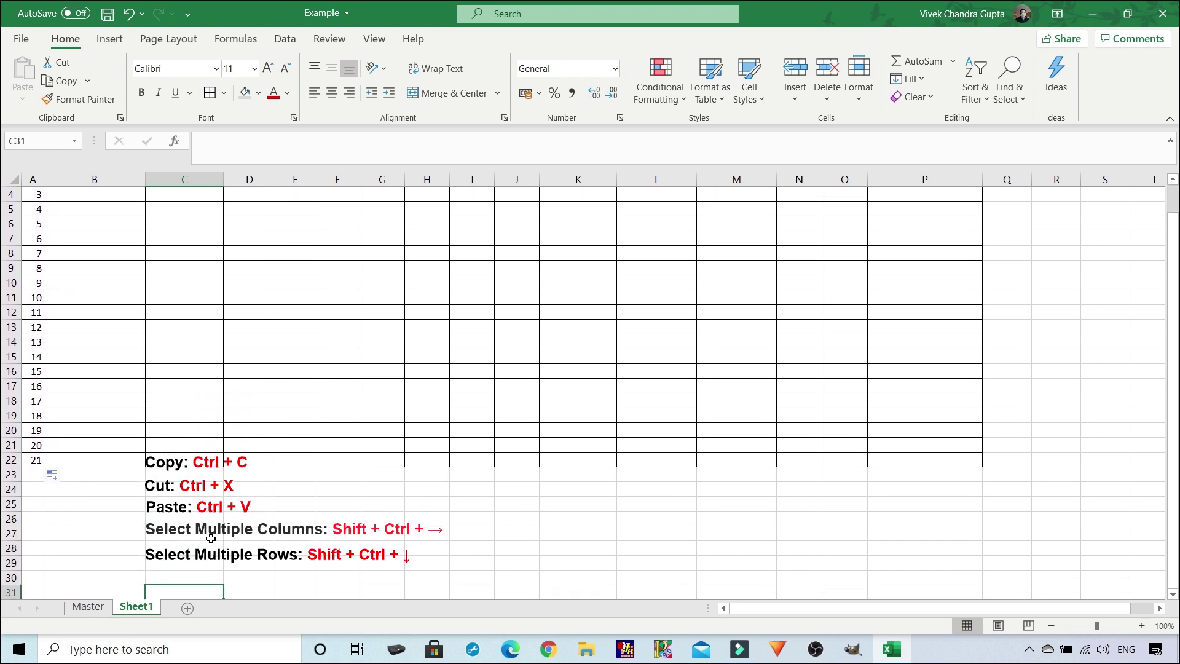
key("Down")
key("Down")
key("Down")
key("Up")
key("Up")
key("Up")
key("Up")
key("Up")
key("Up")
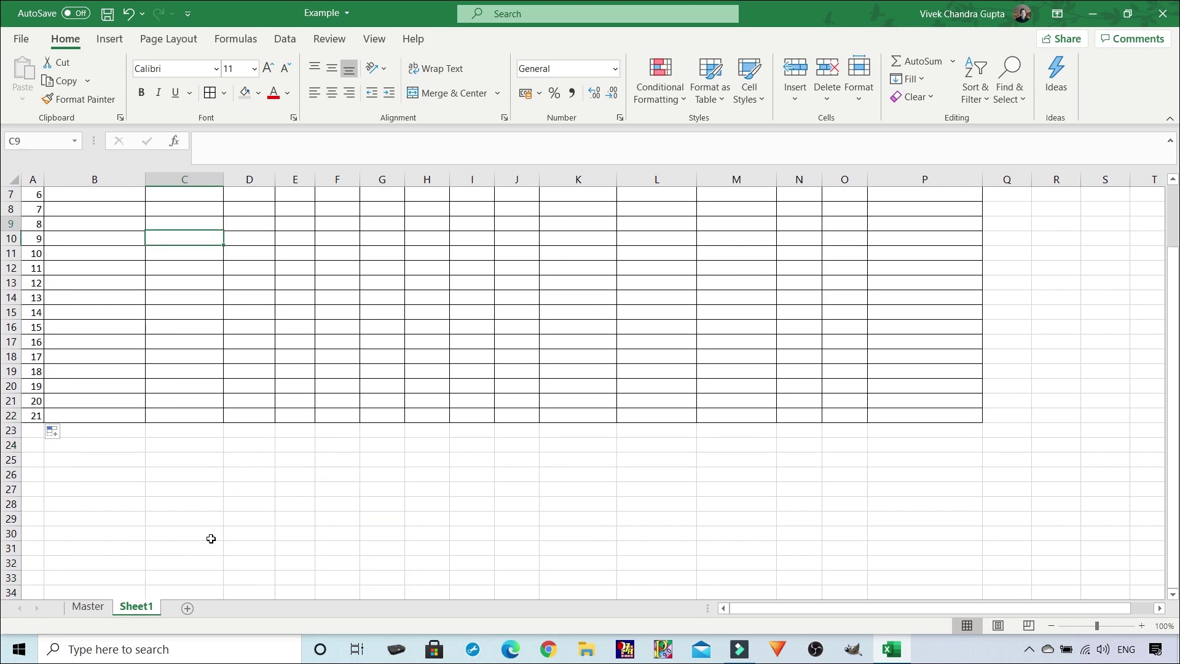
key("Up")
key("Up")
key("Up")
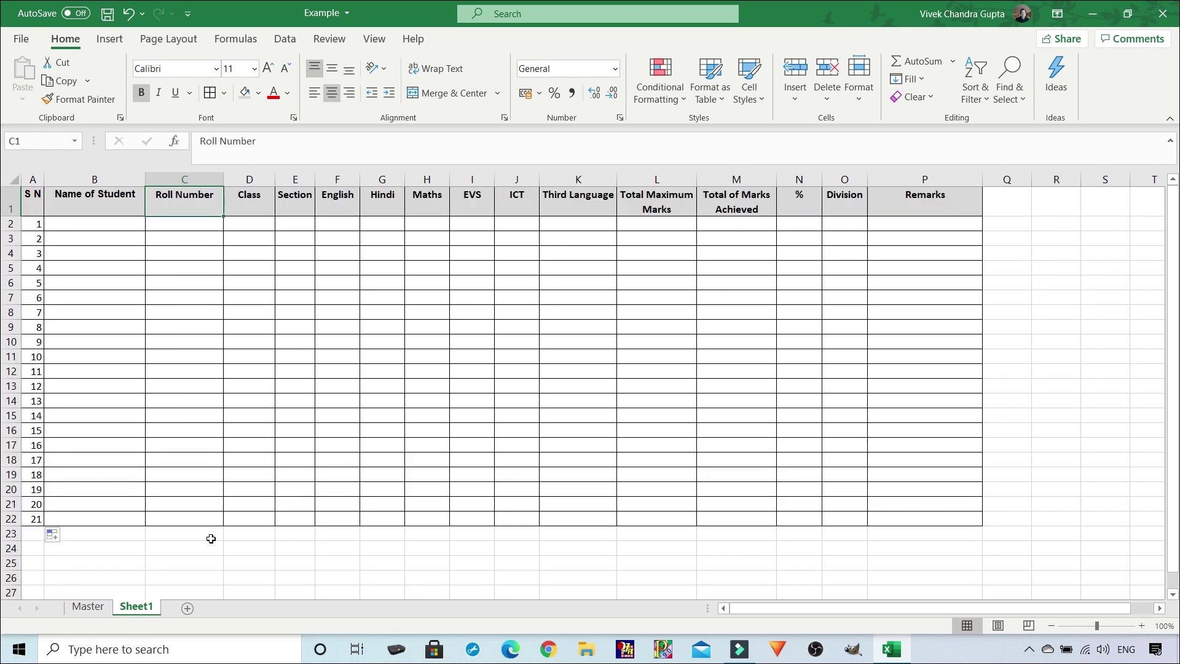
key("Right")
key("Right")
key("Right")
key("Right")
key("Right")
key("Right")
key("Right")
key("Right")
key("Right")
key("Right")
key("Right")
key("Right")
key("Right")
key("Right")
key("Right")
key("Right")
key("Right")
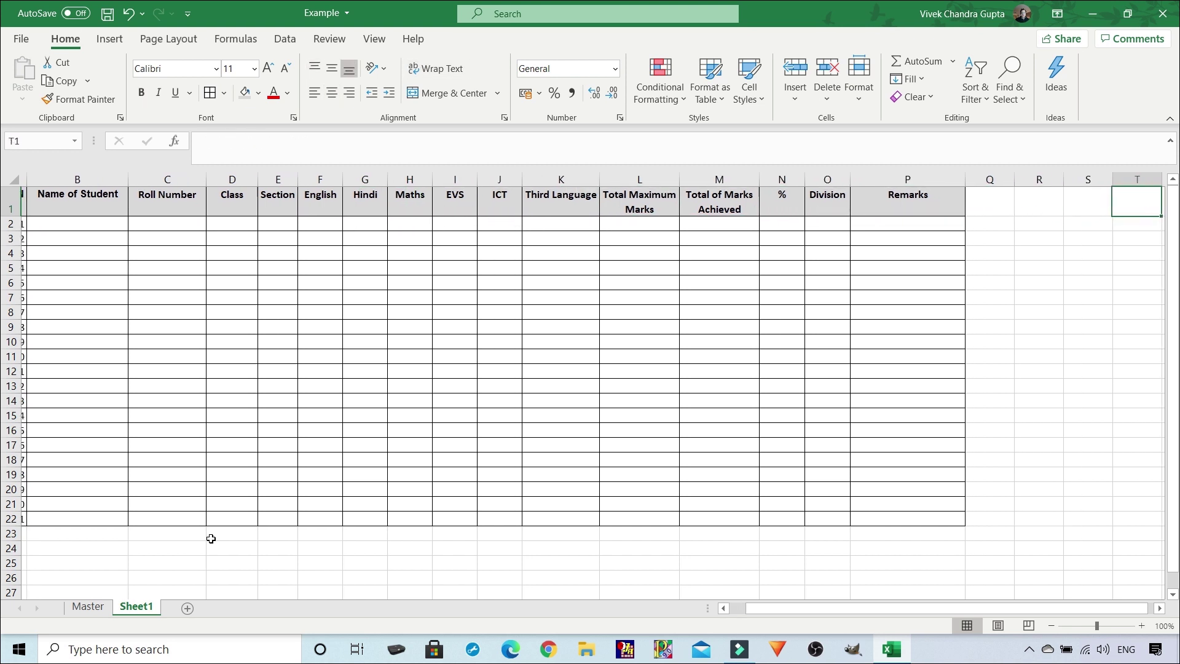
key("Right")
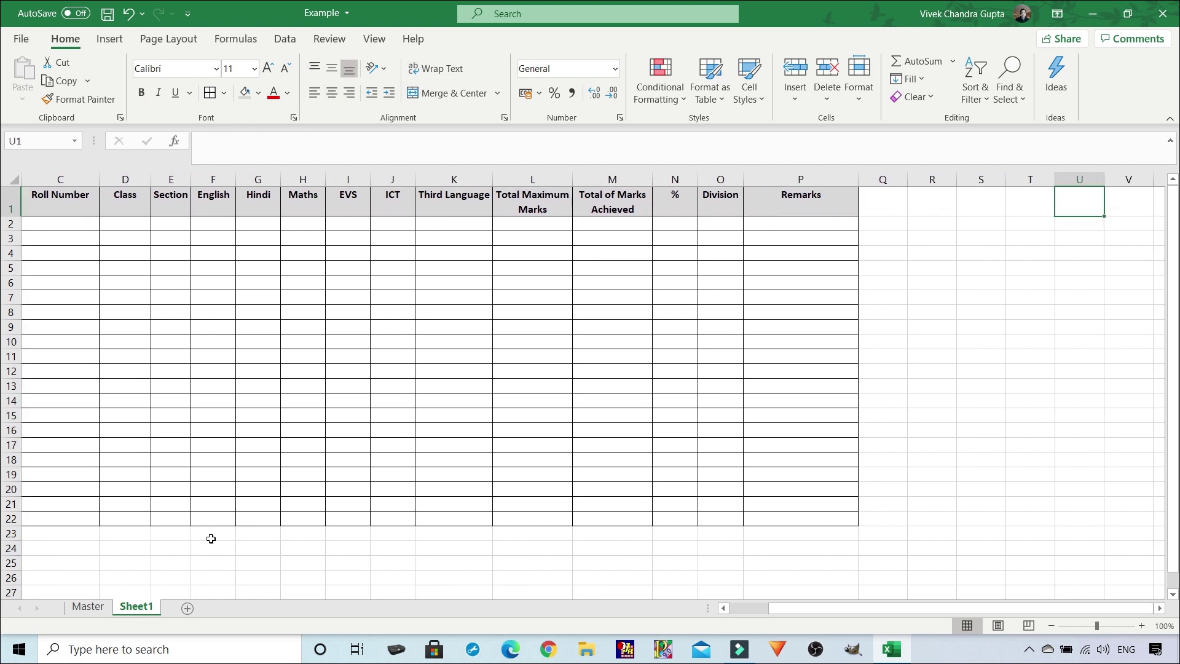
key("Right")
key("Right")
key("Right")
key("Right")
key("Left")
key("Left")
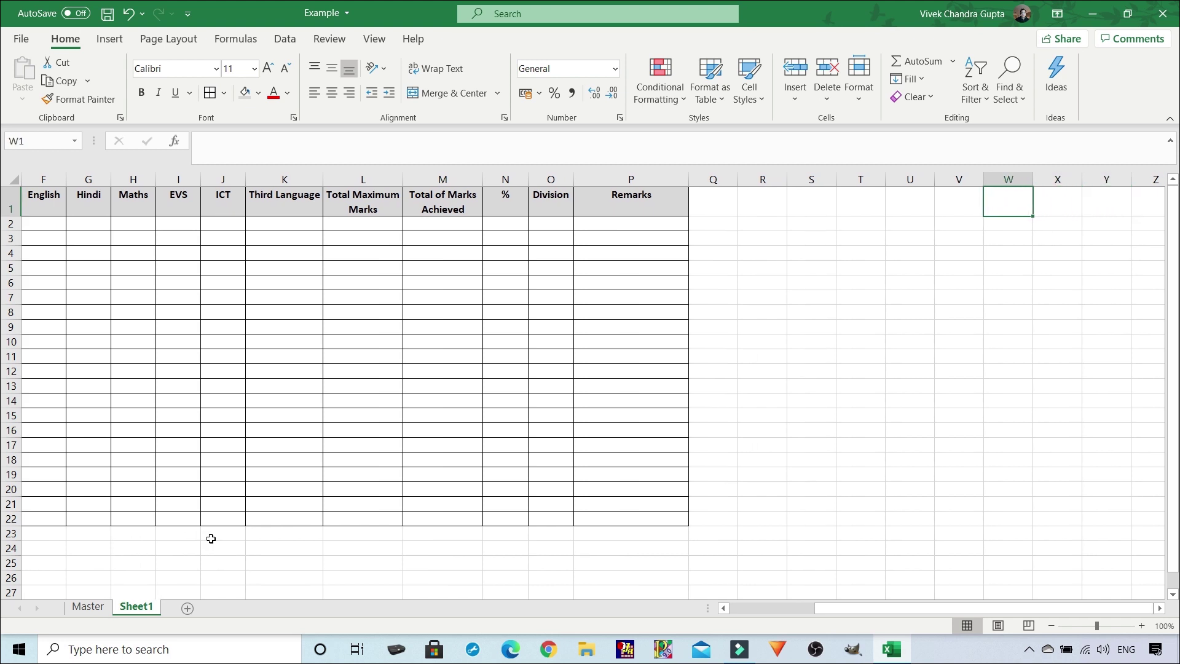
key("Left")
key("Left")
key("Left")
key("Left")
key("Left")
key("Left")
key("Left")
key("Left")
key("Left")
key("Left")
key("Left")
key("Left")
key("Left")
key("Left")
key("Left")
key("Left")
key("Left")
key("Left")
key("Left")
key("Left")
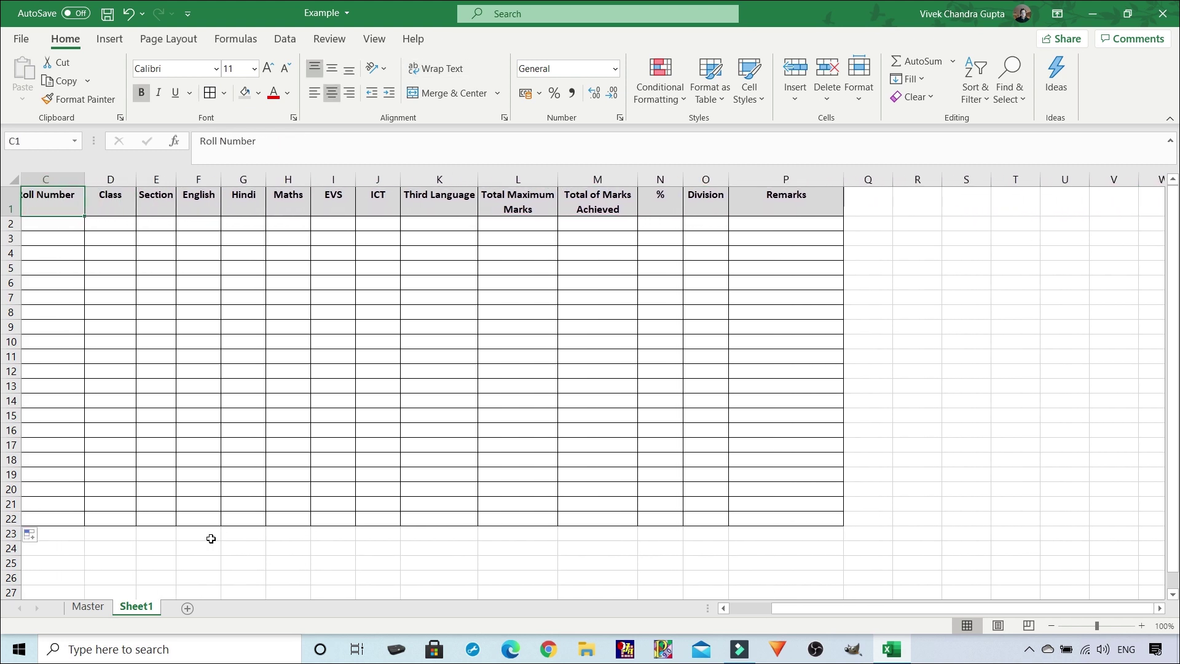
key("Left")
key("Left")
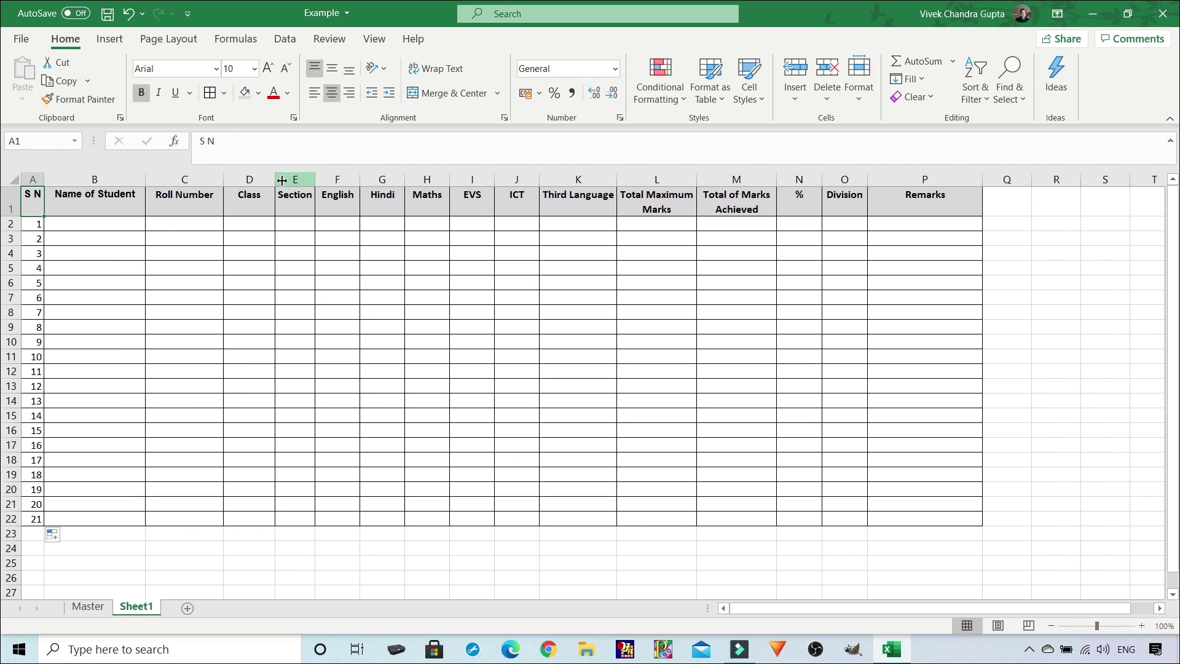
left_click(293, 225)
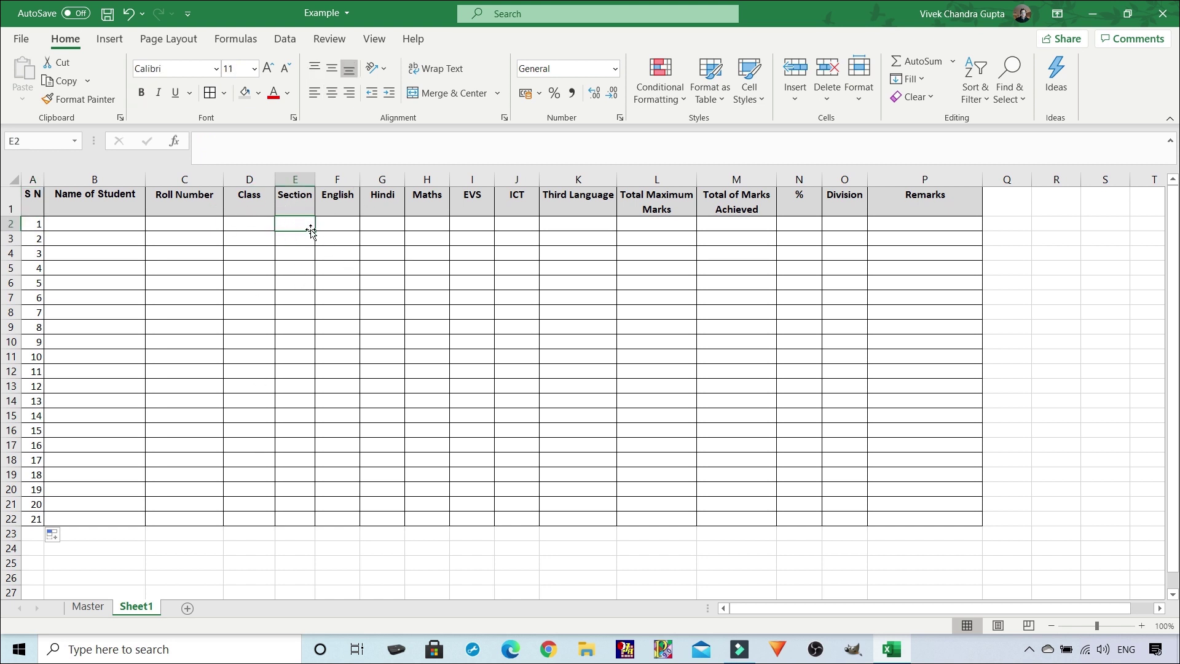
left_click(336, 223)
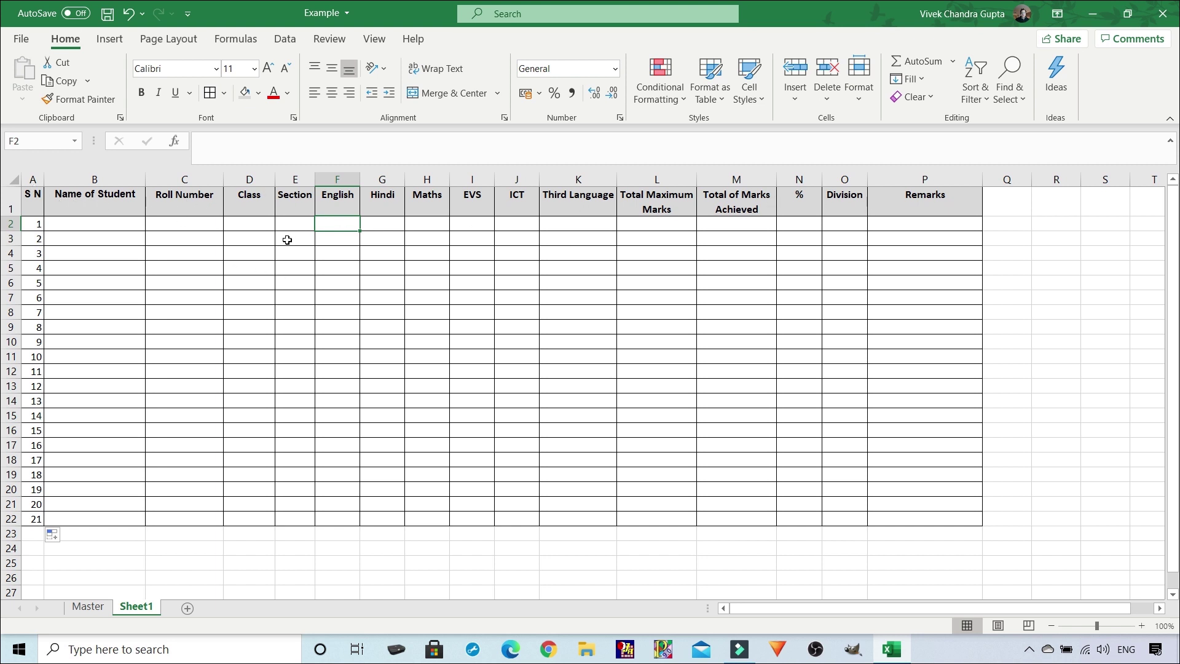
left_click(325, 223)
Freeze panes at F2 so the header row and columns A–E stay fixed
left_click(375, 40)
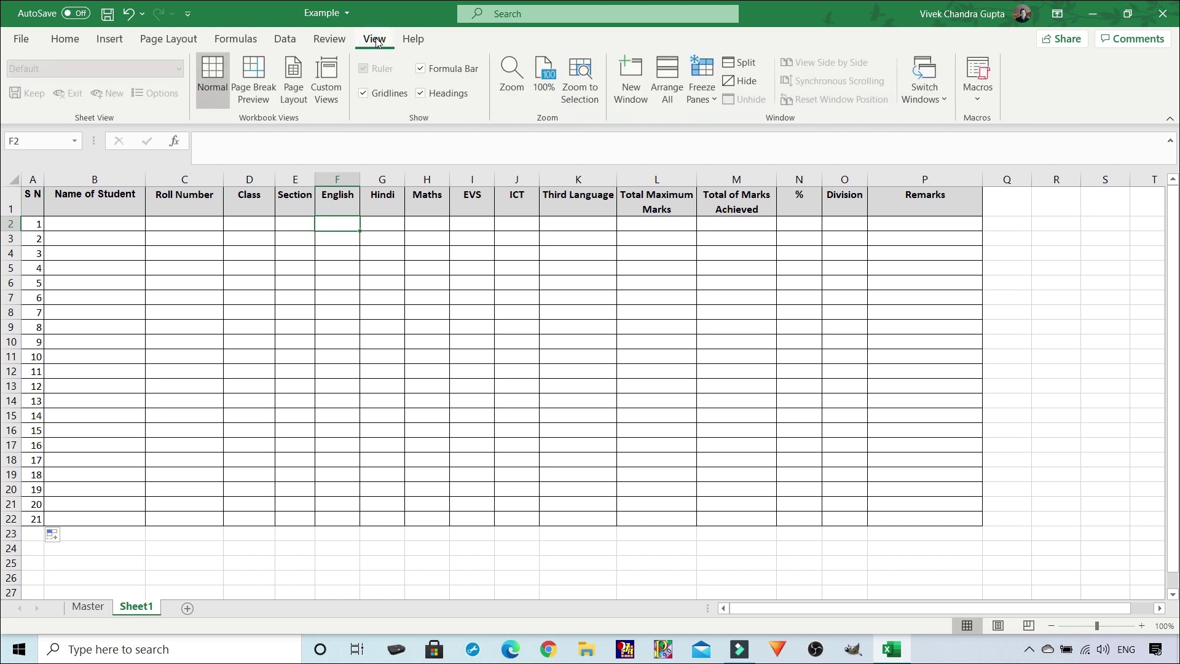
left_click(706, 76)
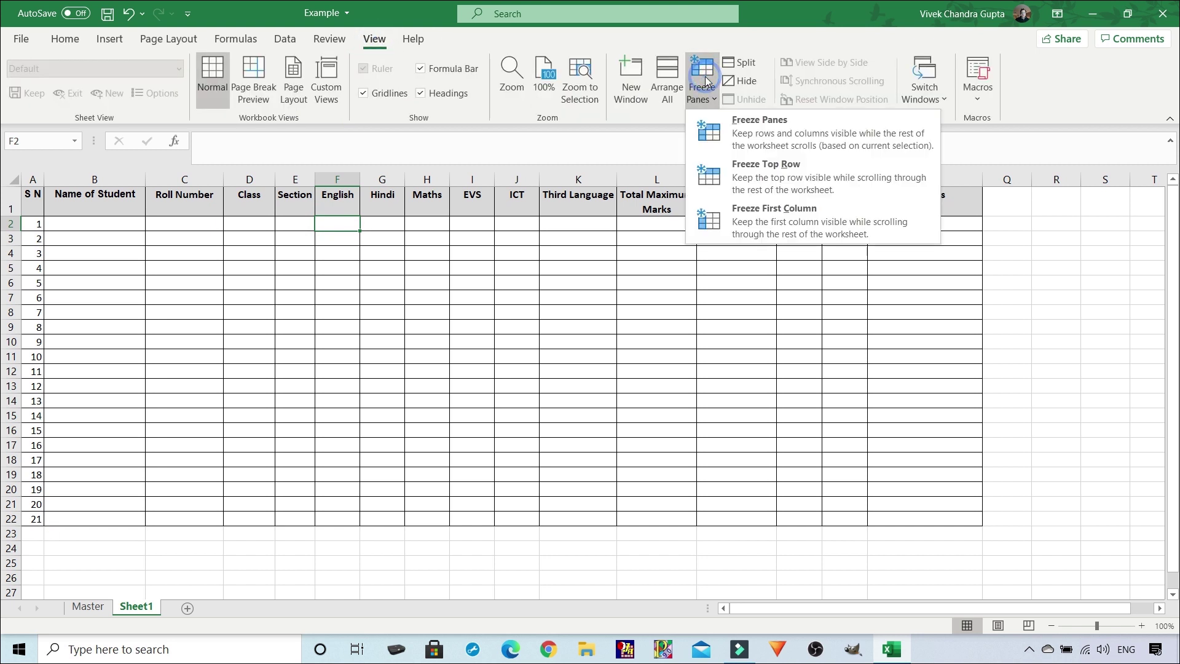
left_click(735, 126)
key("Down")
key("Down")
key("Down")
key("Down")
key("Down")
key("Down")
key("Down")
key("Down")
key("Down")
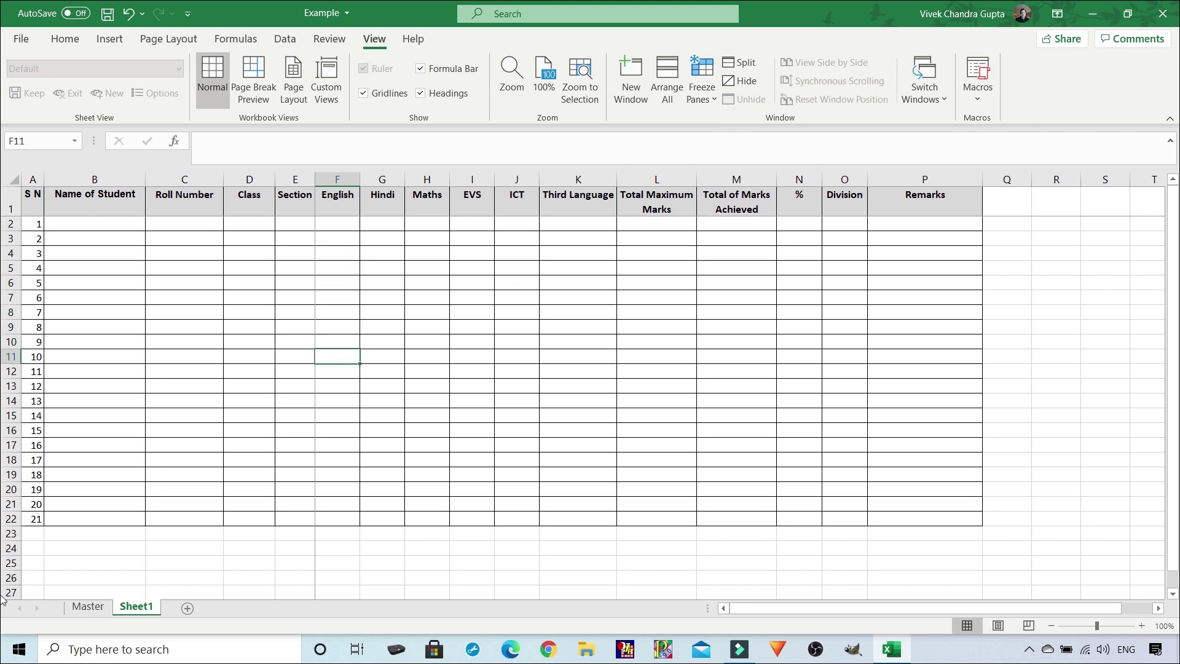
Scroll down and across to test the frozen panes, then select the whole marksheet A1:P22
left_click(1175, 595)
left_click(1175, 595)
left_click(1175, 595)
left_click(1175, 595)
left_click(1175, 595)
left_click(1175, 596)
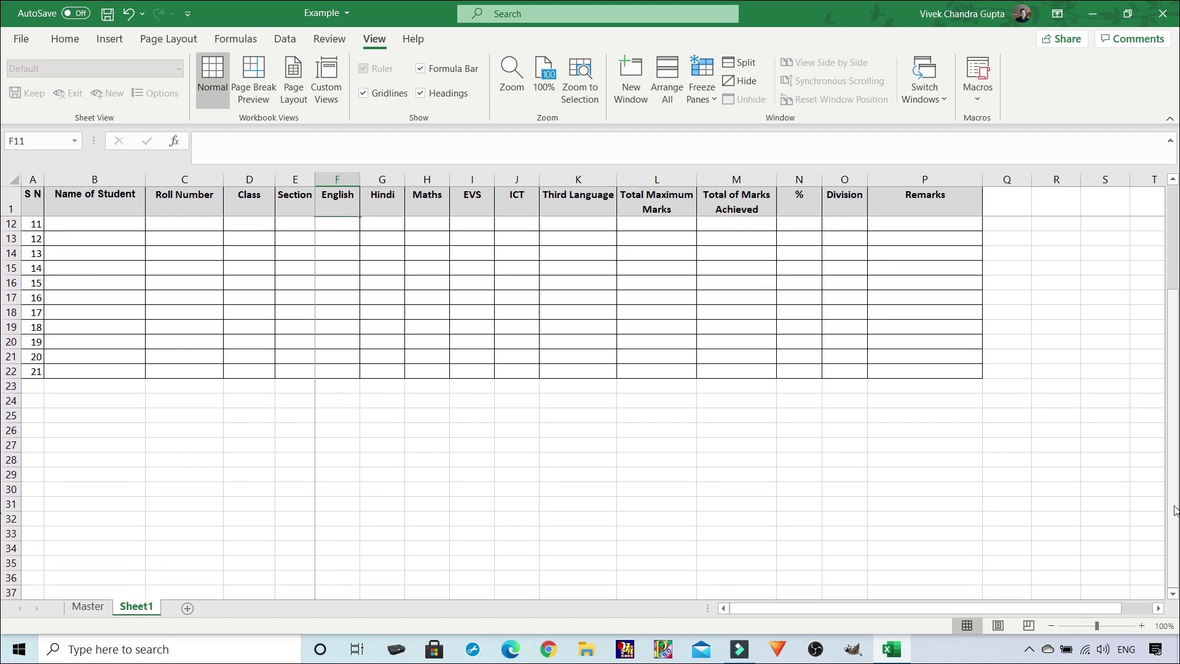
scroll(1120, 501, "up", 4)
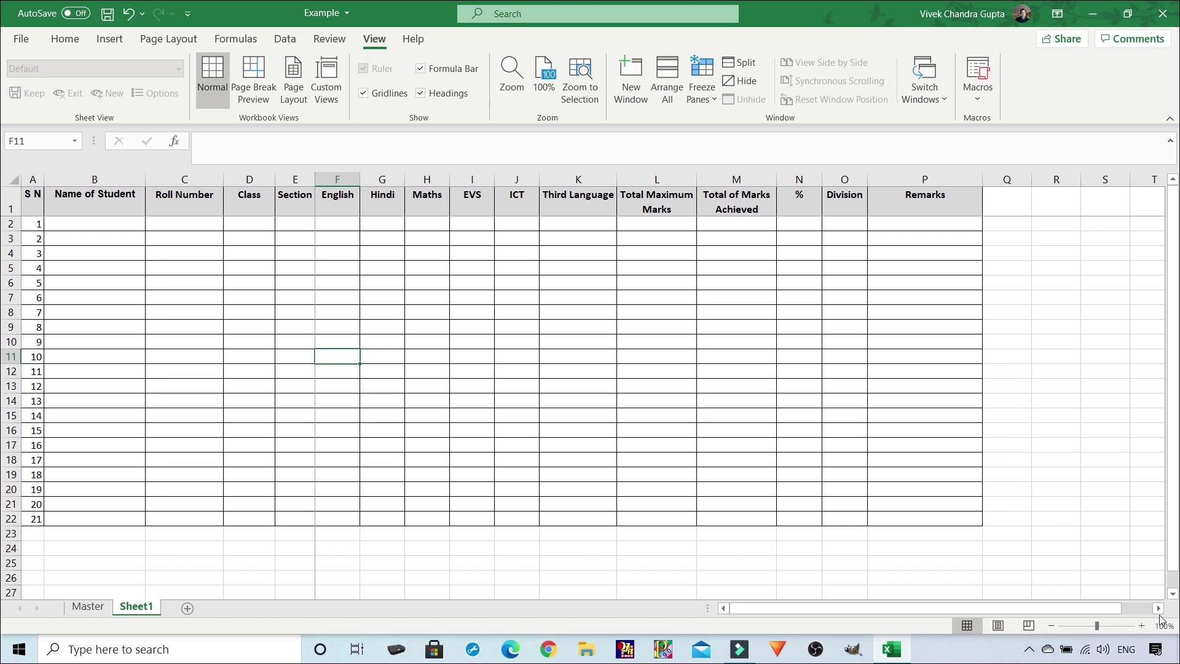
left_click(1158, 608)
left_click(1158, 608)
left_click(1159, 608)
left_click(1159, 608)
left_click(1159, 608)
left_click(1158, 608)
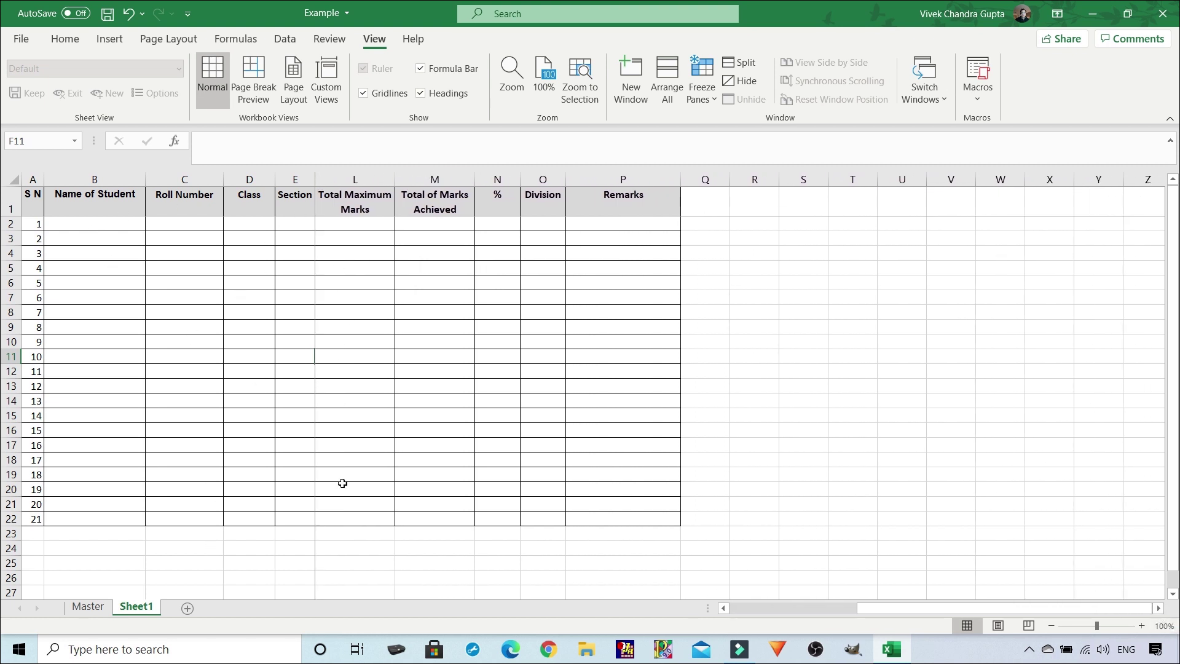
left_click(725, 611)
left_click(726, 611)
left_click(726, 611)
left_click(725, 611)
left_click(726, 611)
left_click(726, 611)
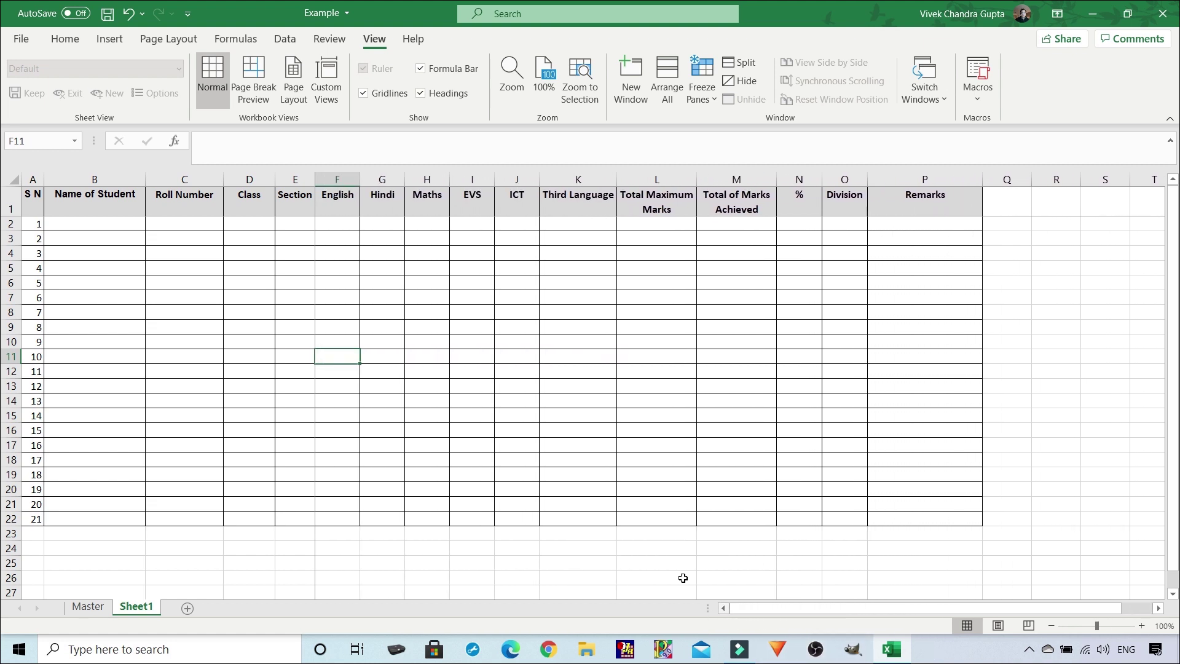
left_click(566, 428)
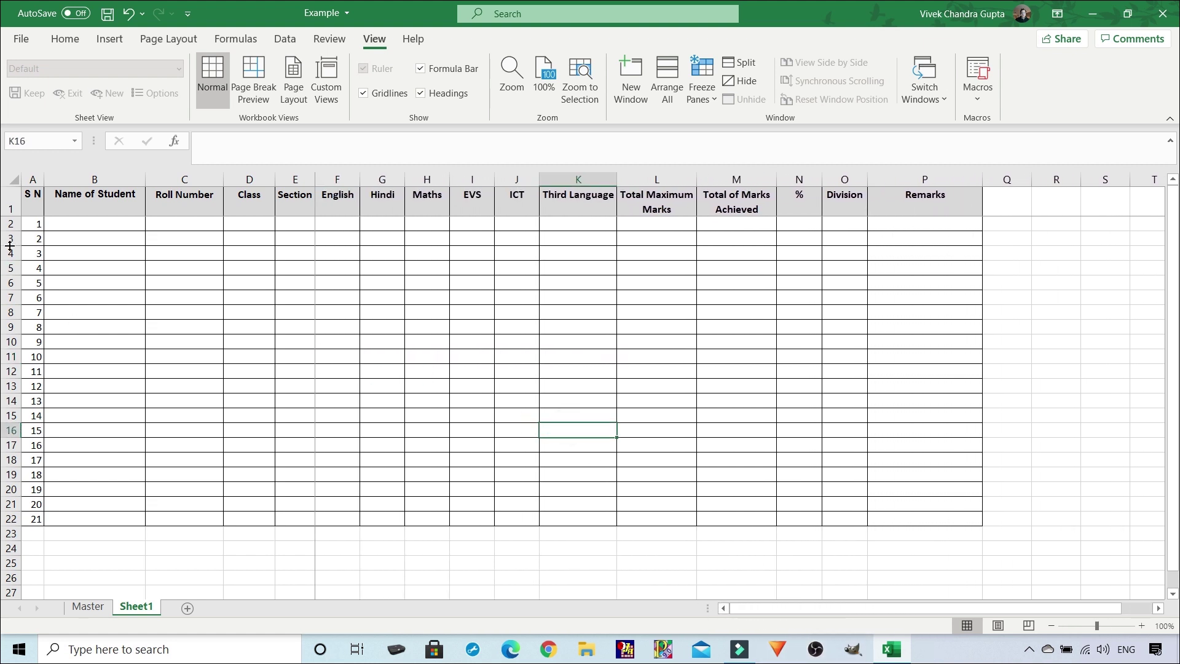
mouse_move(36, 203)
left_mouse_down()
mouse_move(883, 217)
mouse_move(897, 519)
left_mouse_up()
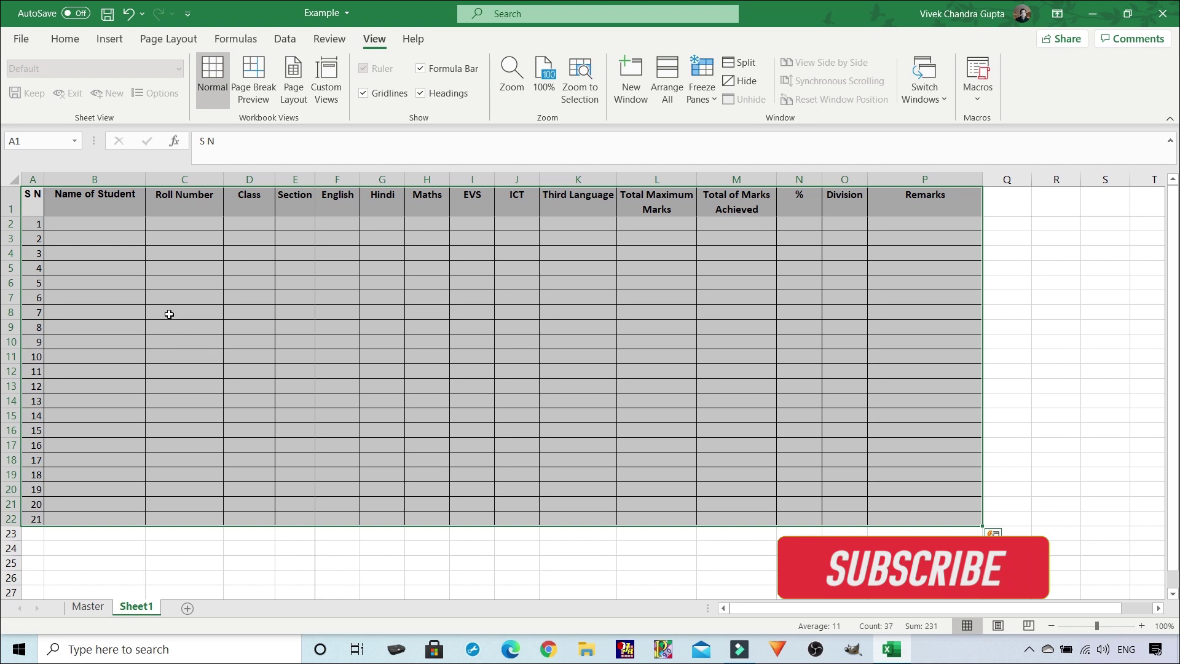
Top-align and centre the serial numbers in A2:A22, then save the workbook
left_click_drag(169, 314, 118, 295)
left_click(80, 279)
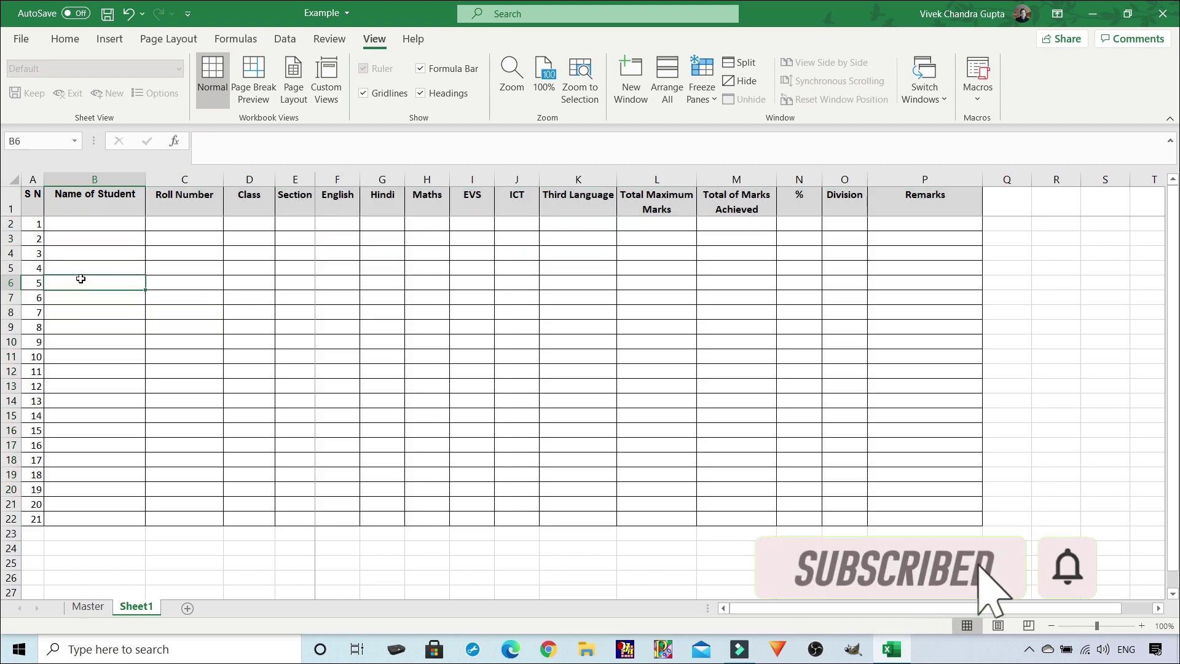
left_click(31, 226)
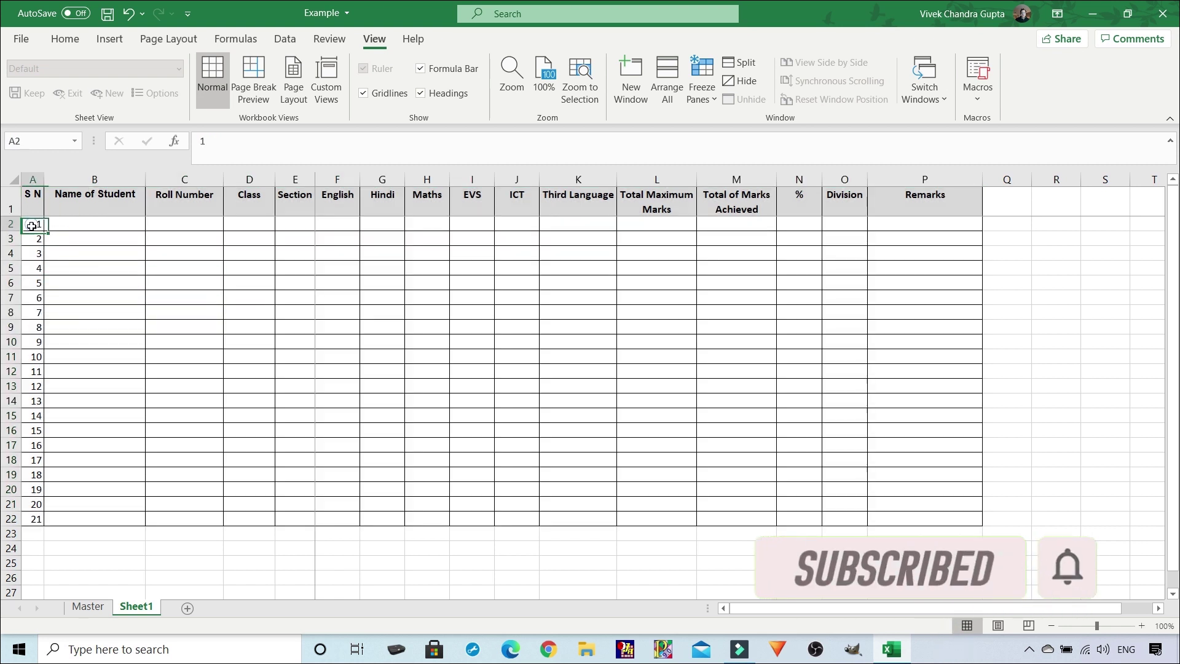
left_click_drag(32, 227, 35, 519)
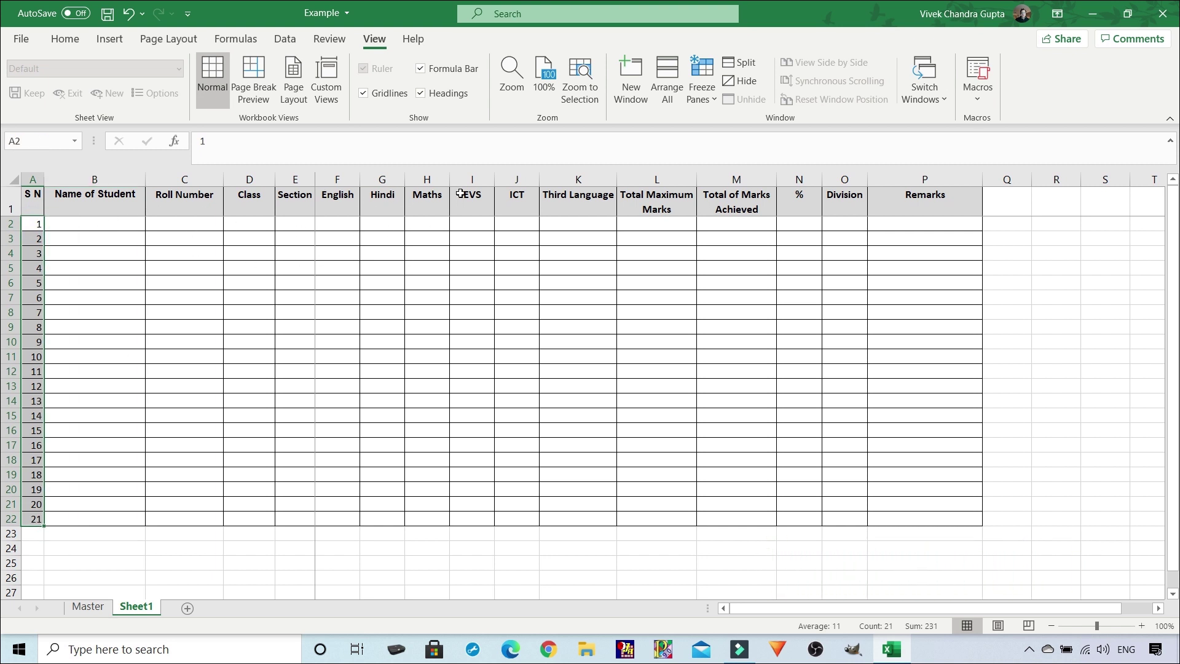
left_click(64, 39)
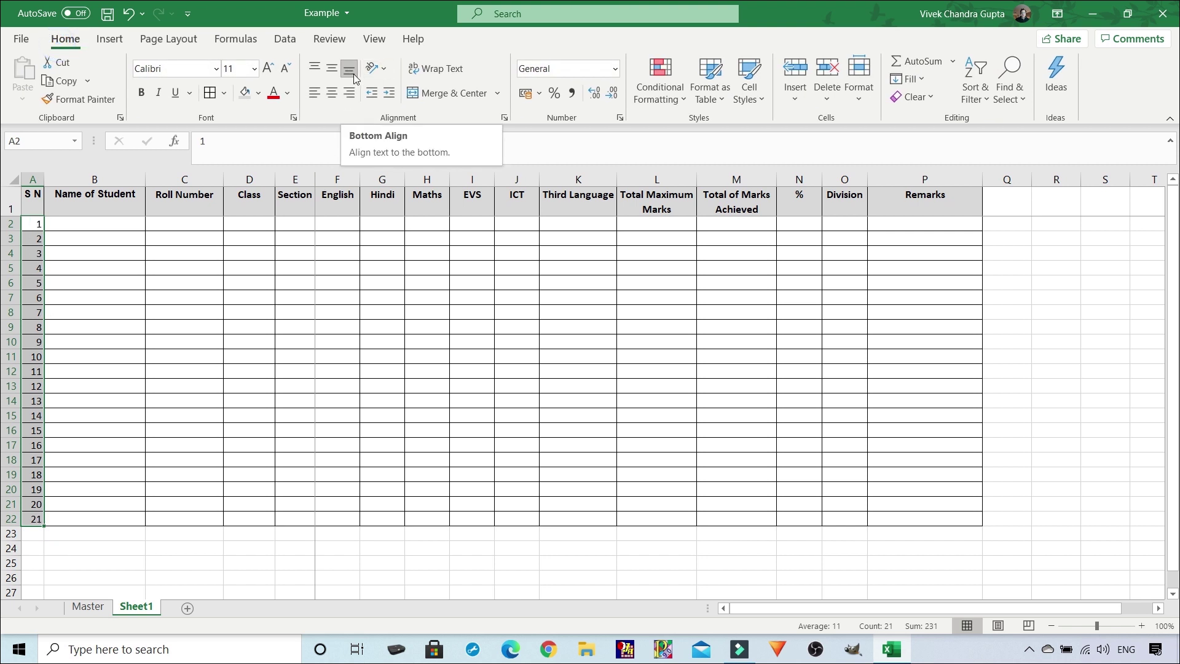
left_click(315, 67)
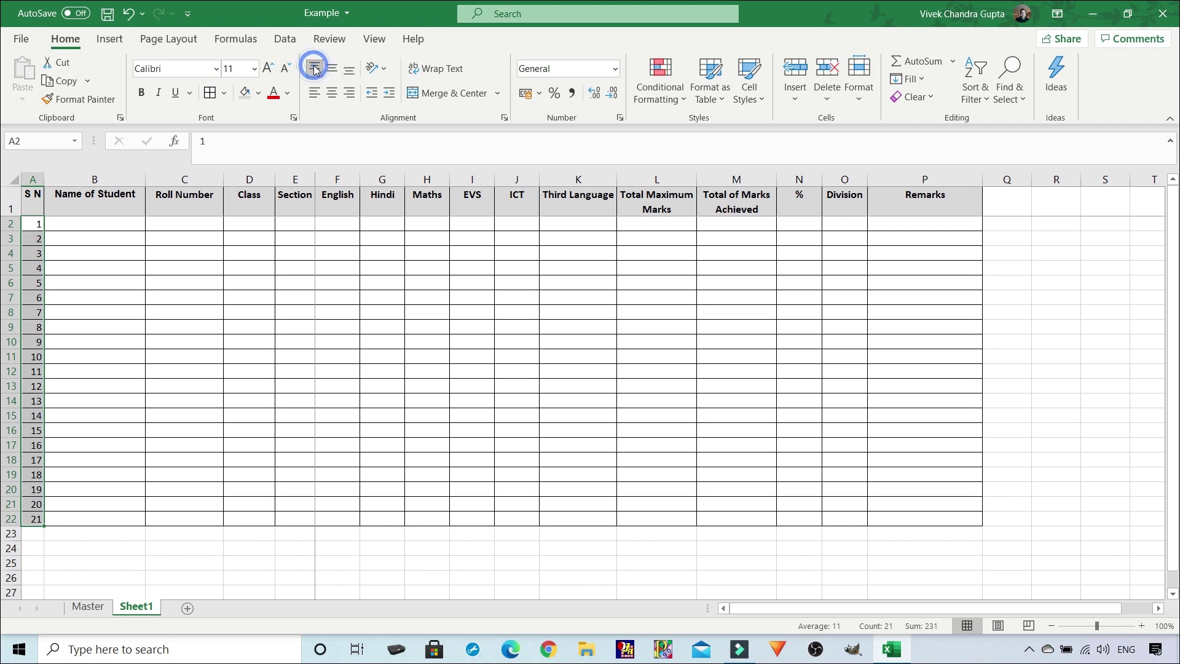
left_click(330, 96)
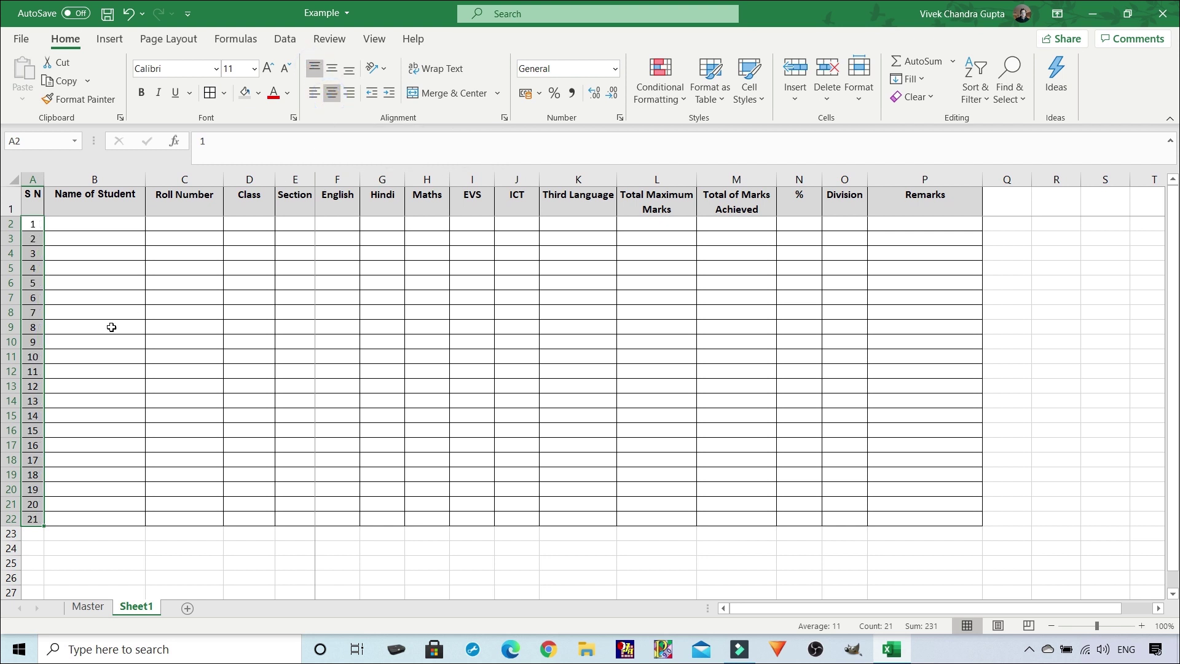
left_click(143, 341)
key("ctrl+s")
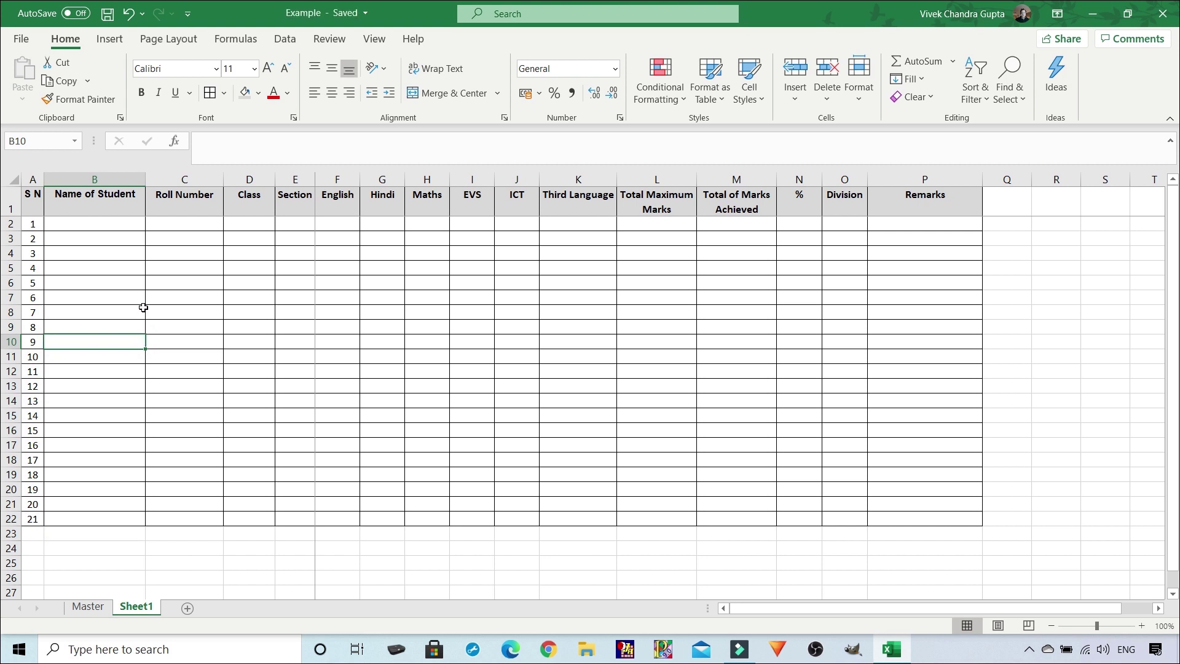